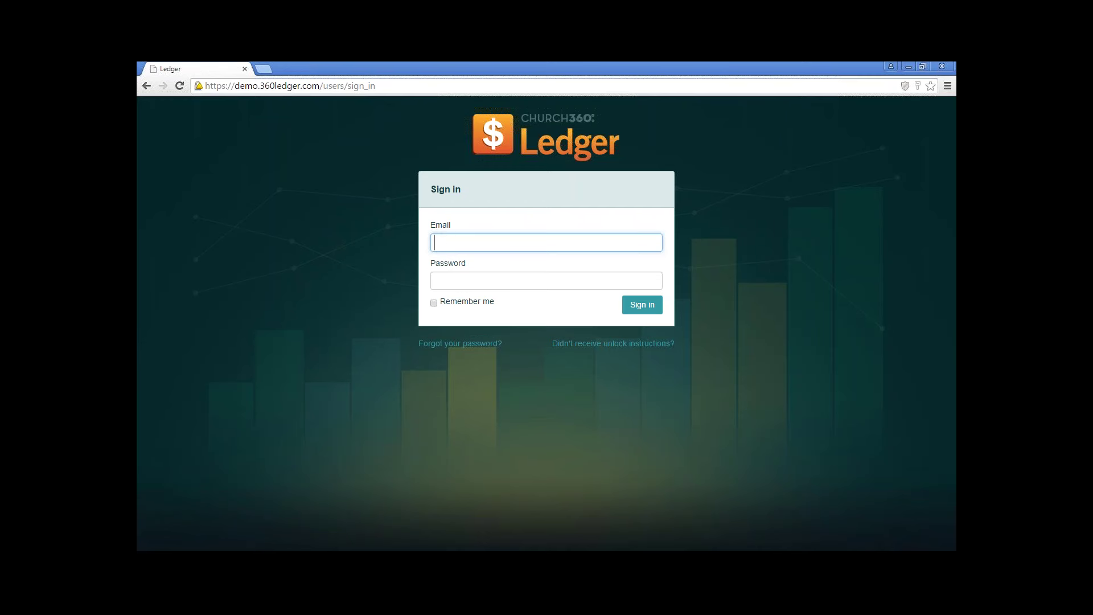
Sign in to the General book with the account e-mail and password, re-entering the password once.
text(pa)
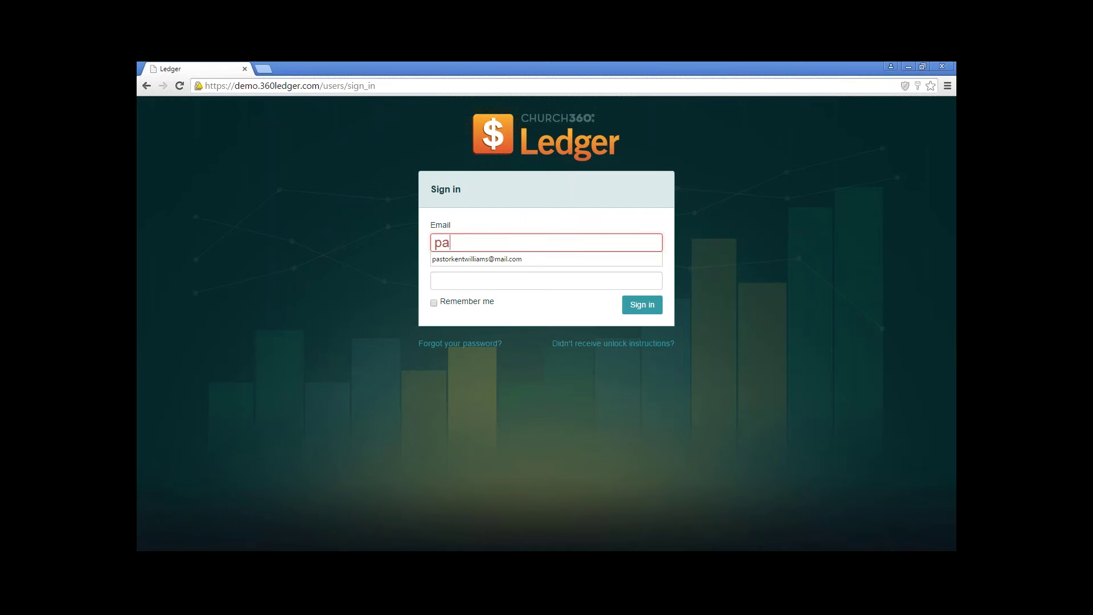
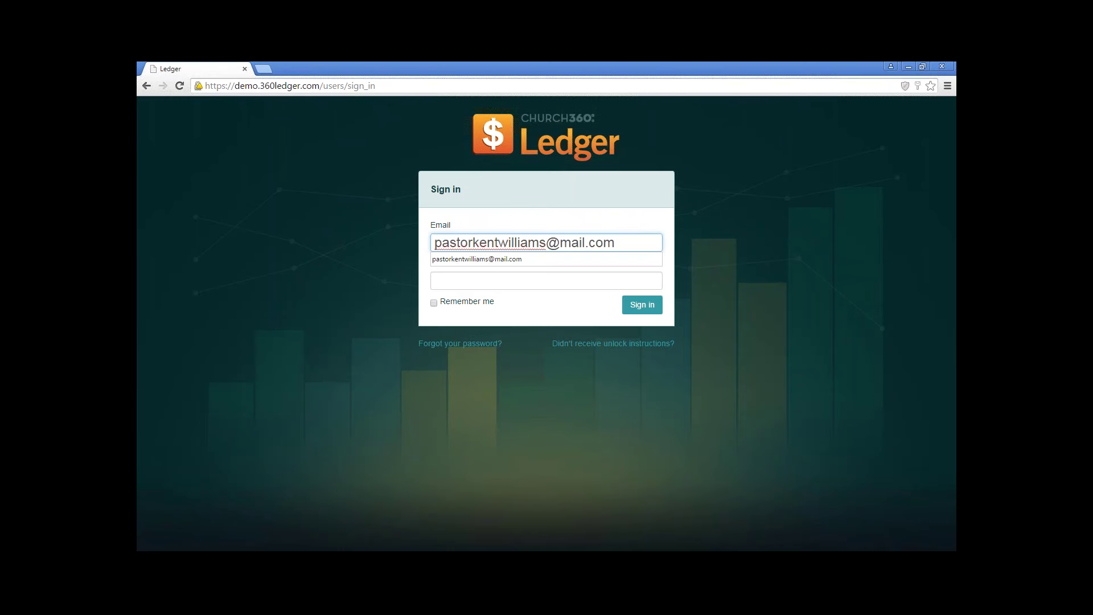
key(Tab)
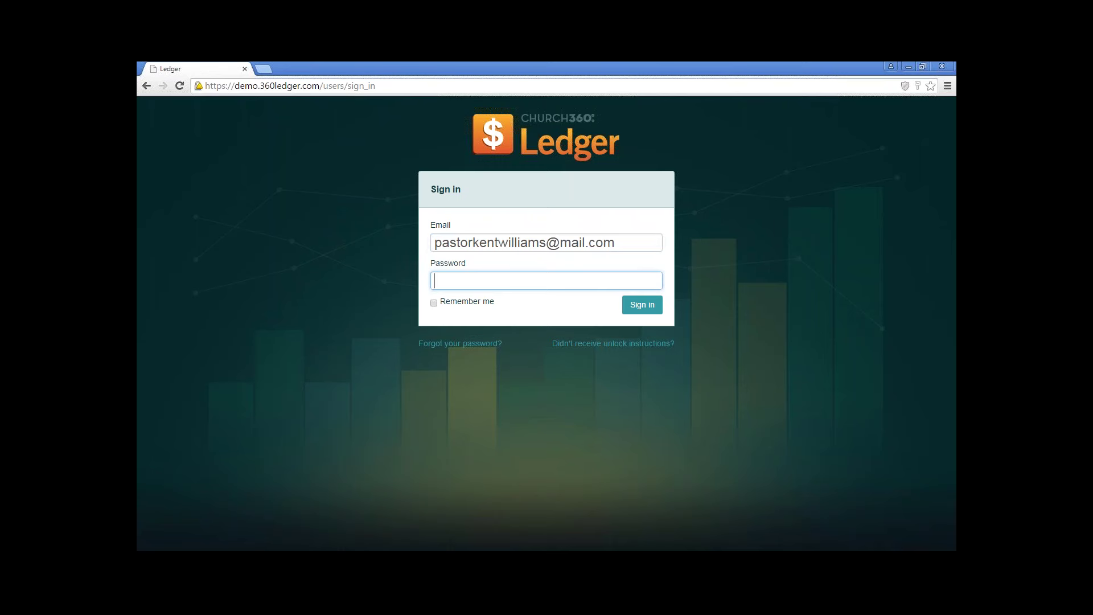
text(••••••••)
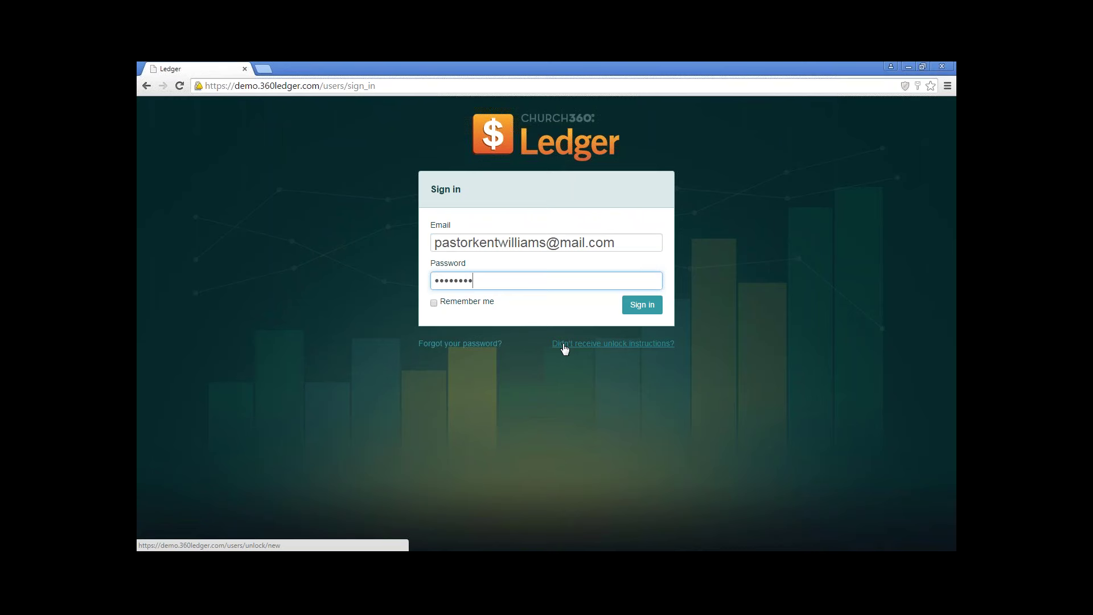
click(629, 312)
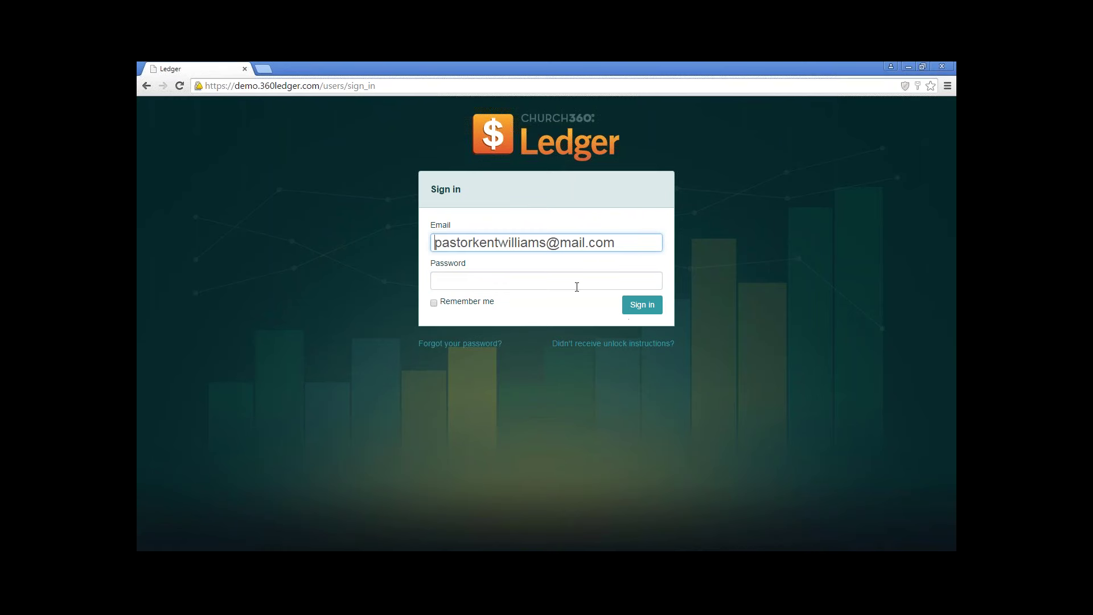
text(password)
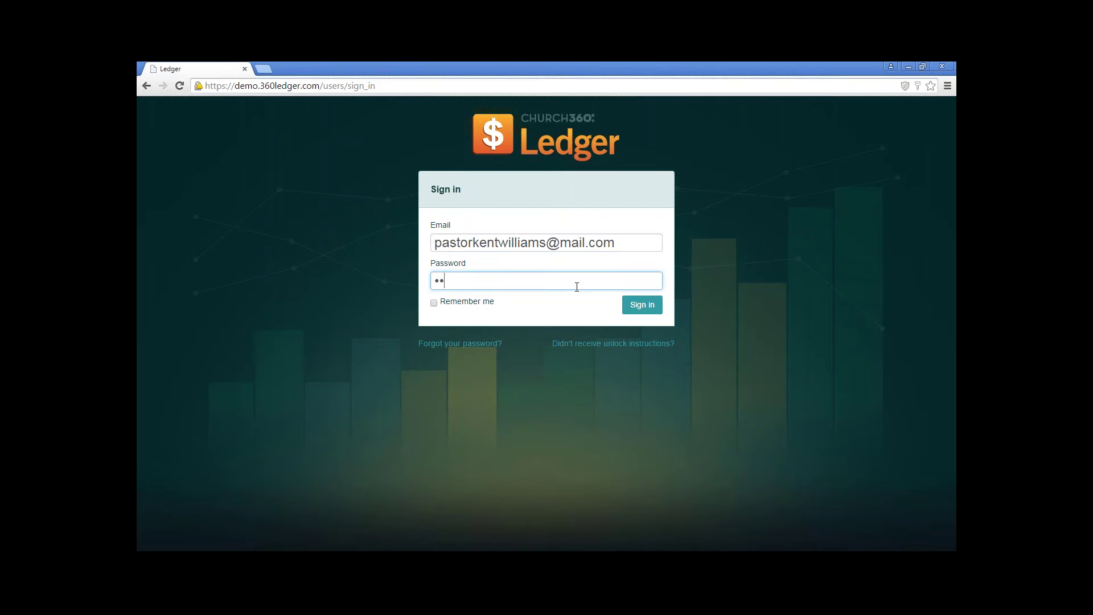
click(633, 306)
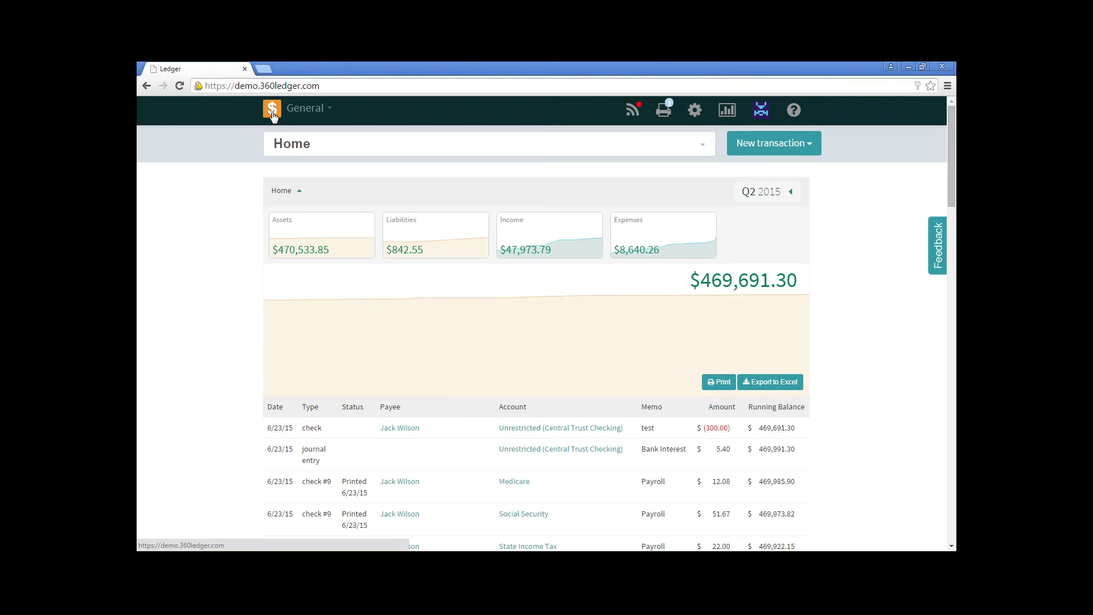
click(308, 111)
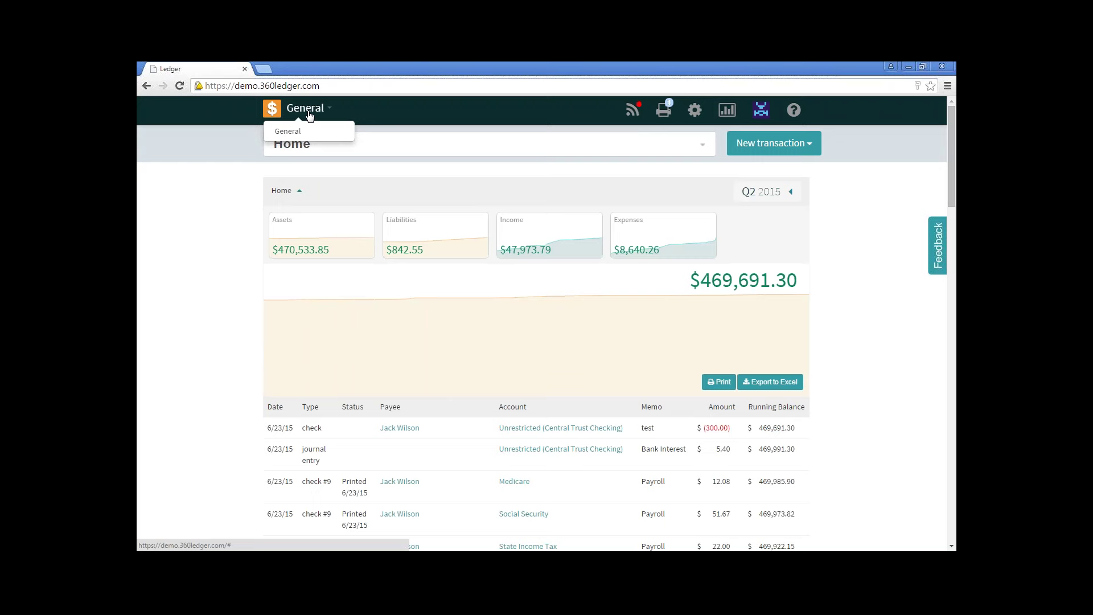
click(630, 112)
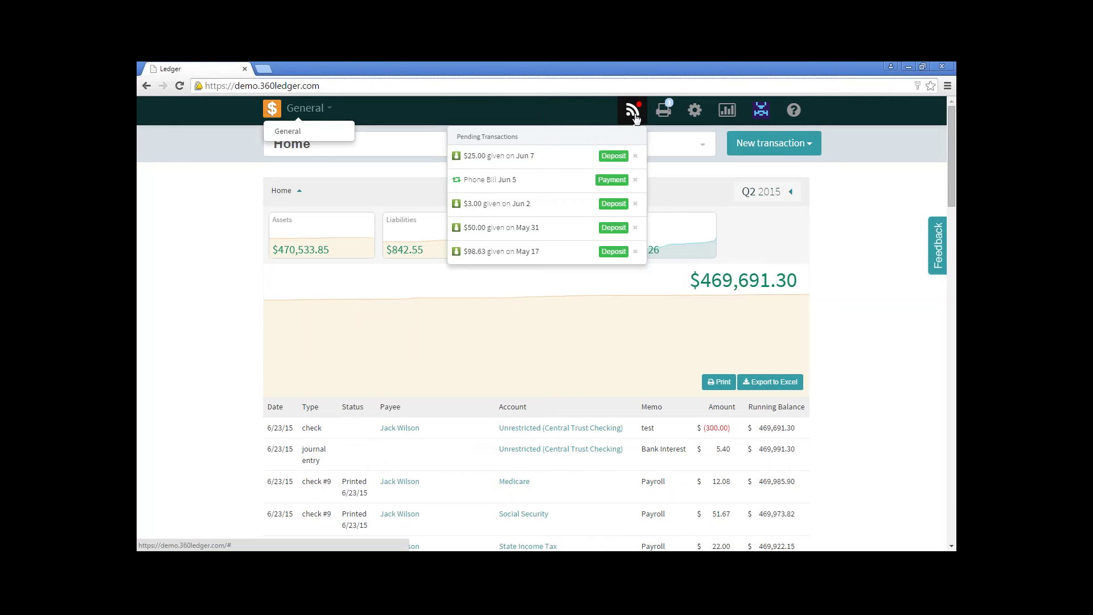
click(634, 115)
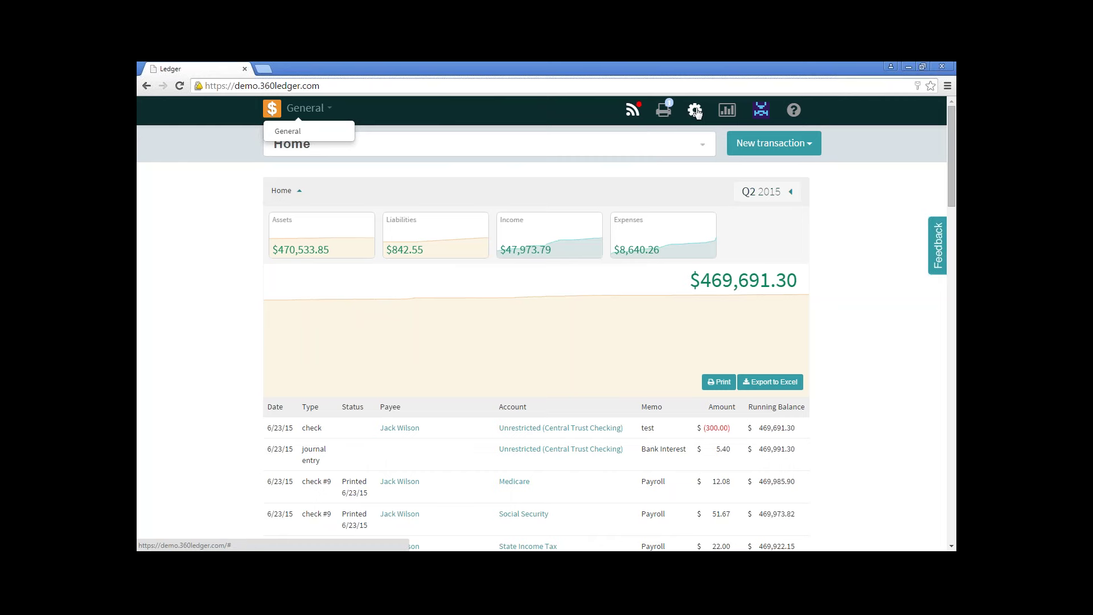
click(695, 111)
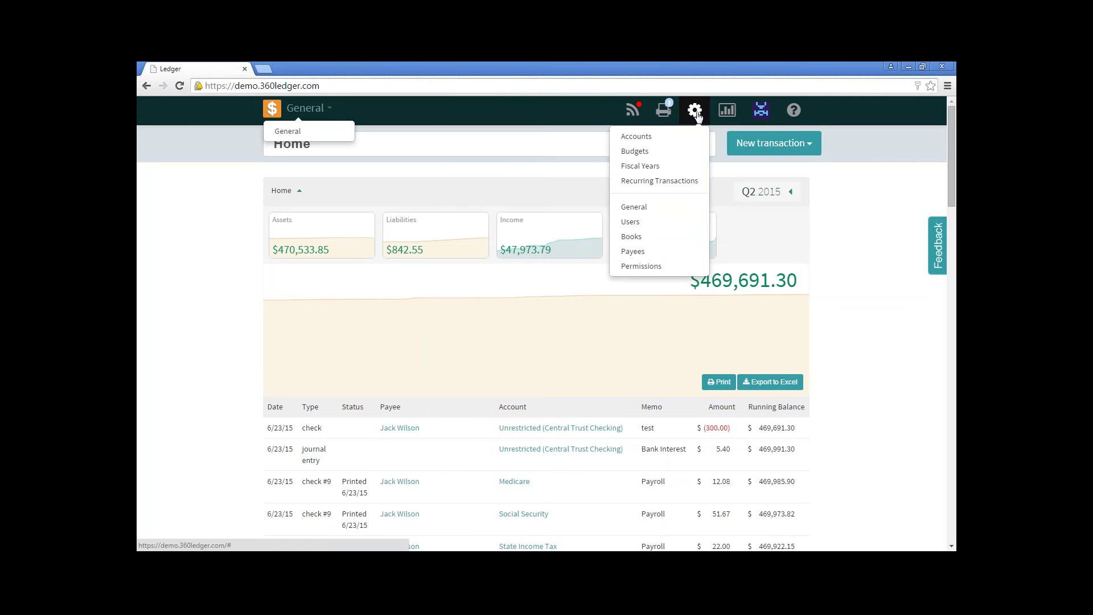
click(728, 112)
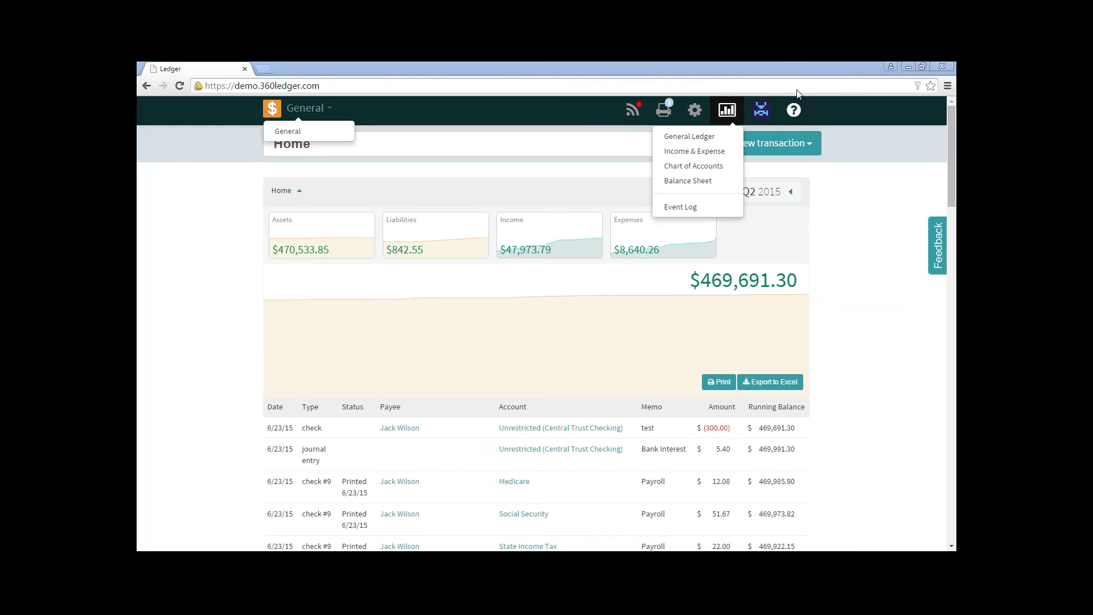
click(765, 116)
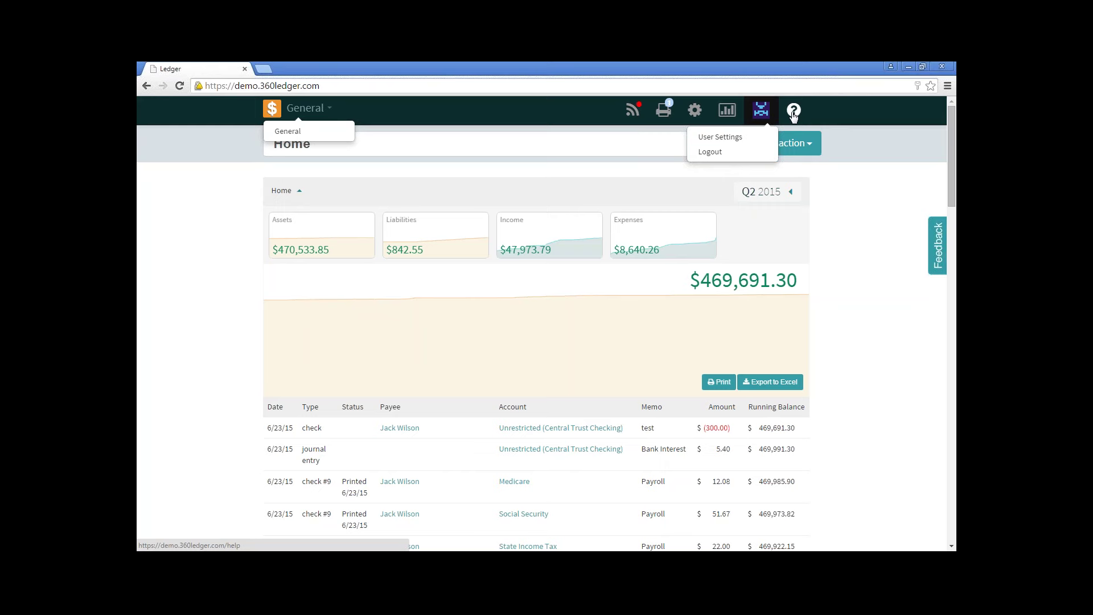
click(766, 117)
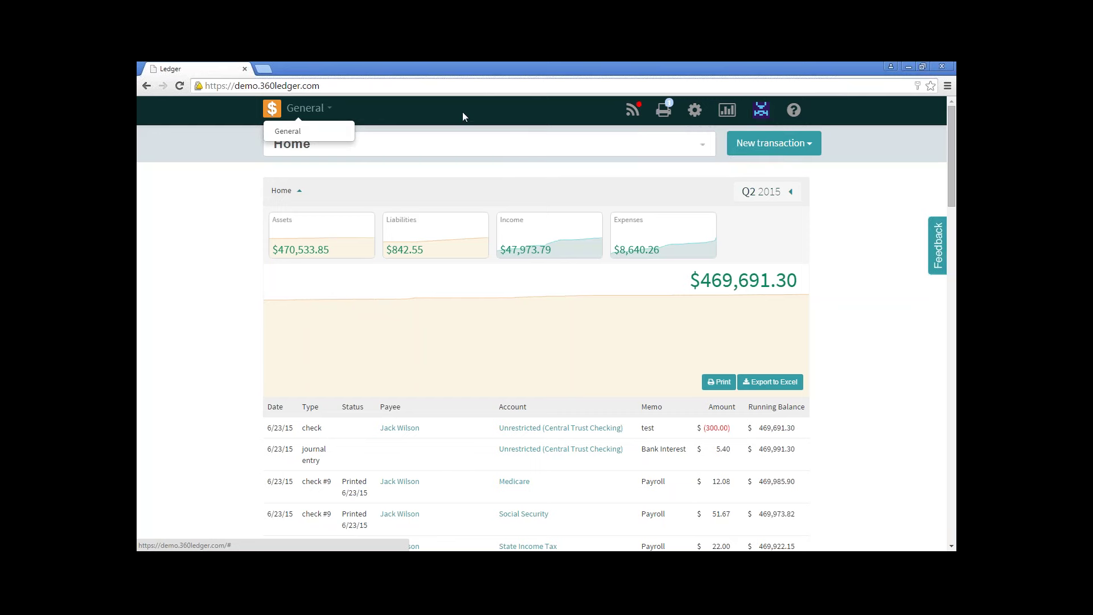
click(328, 109)
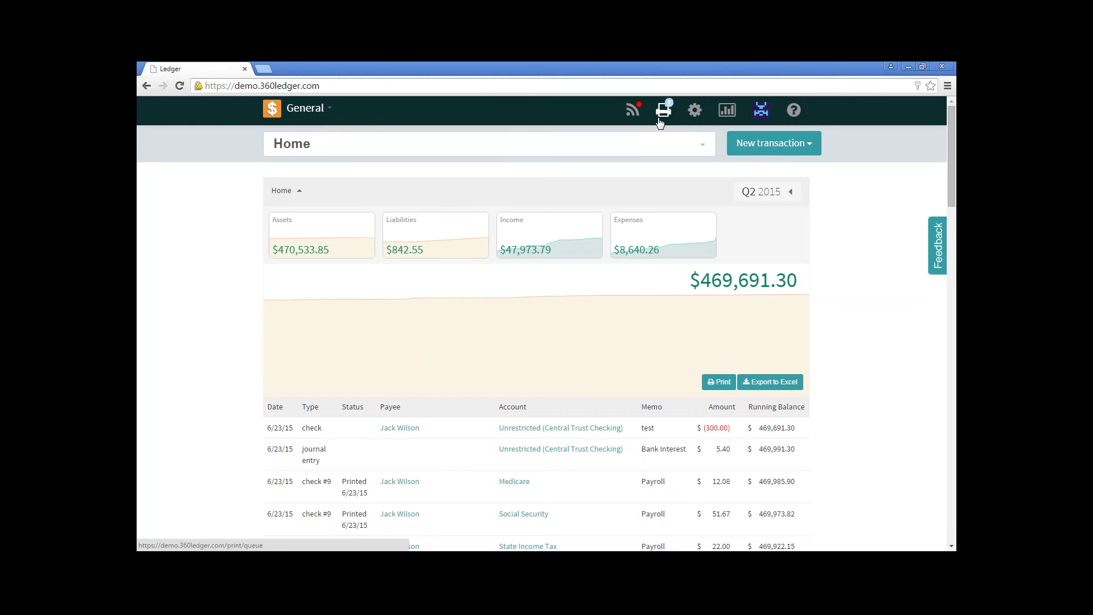
Add a new book named Preschool with a January starting month in Books settings.
click(696, 112)
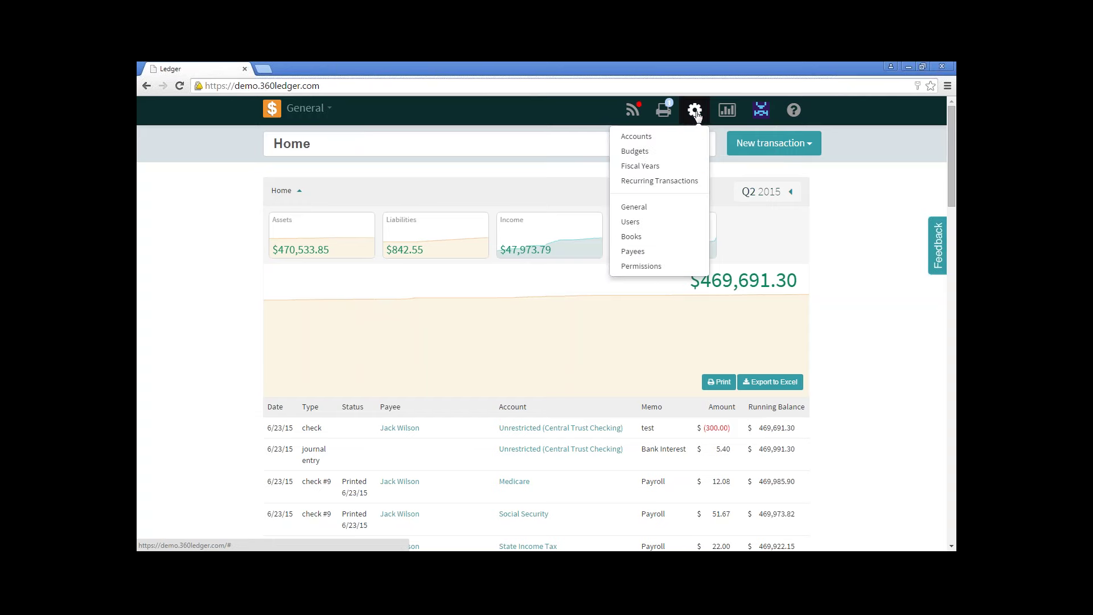
click(665, 236)
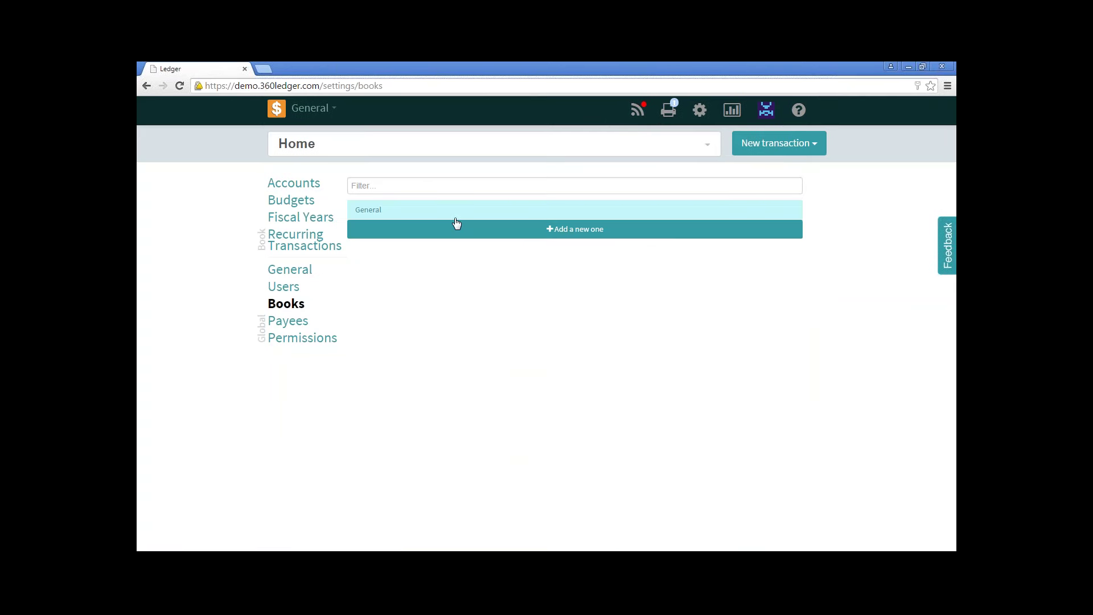
click(498, 232)
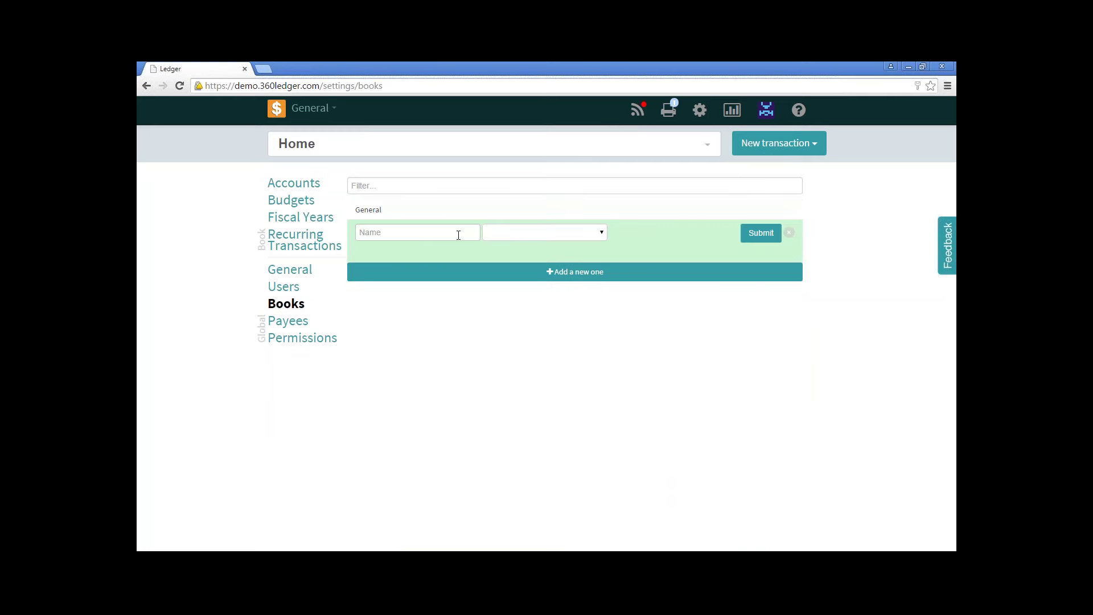
text(Preschool)
click(598, 232)
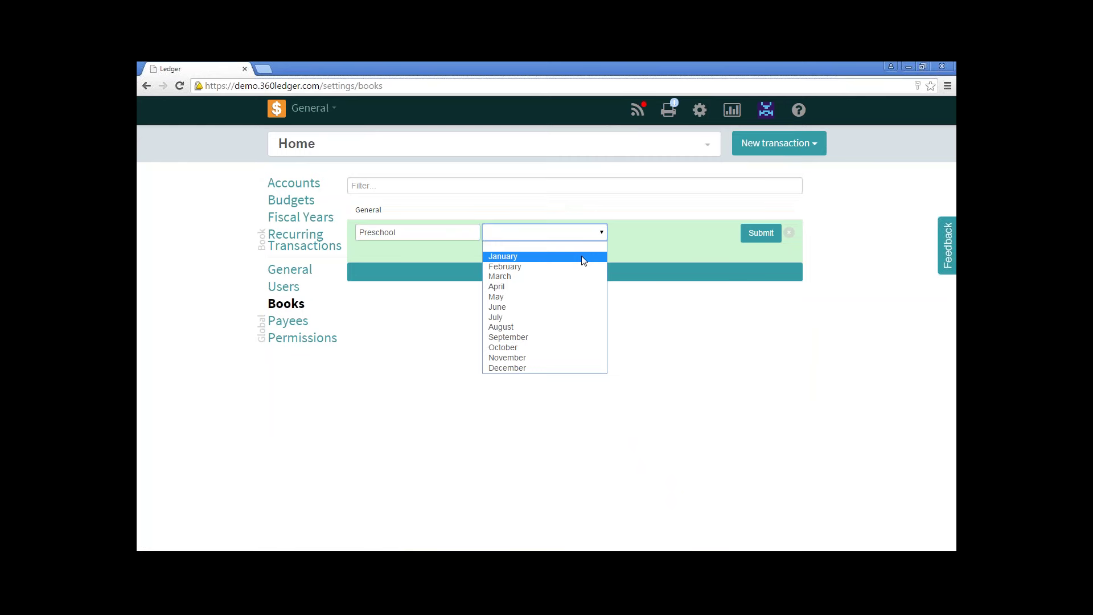
click(583, 258)
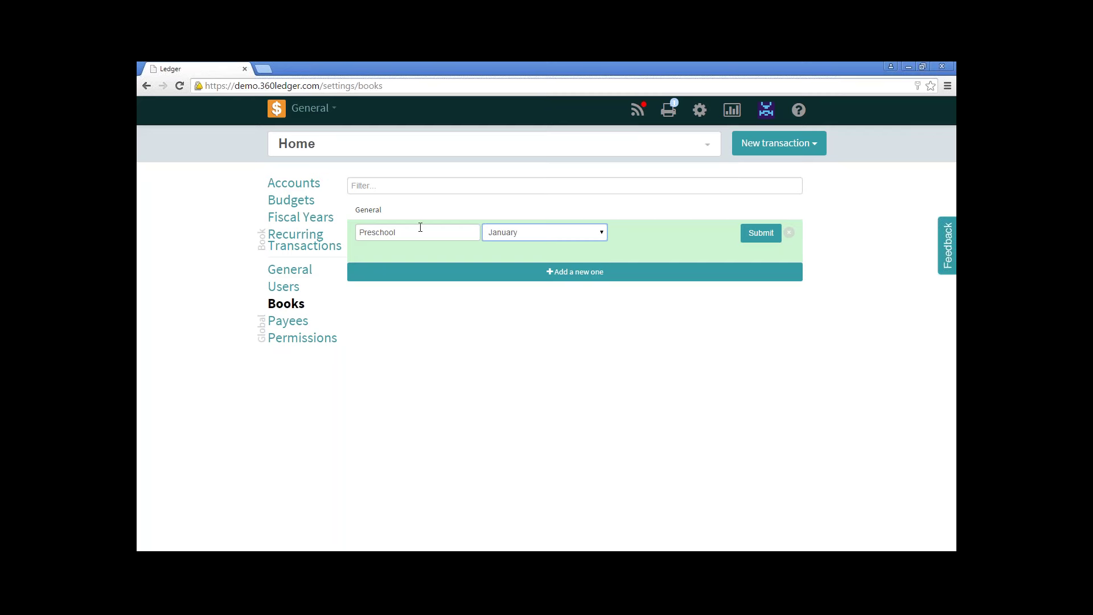
click(753, 236)
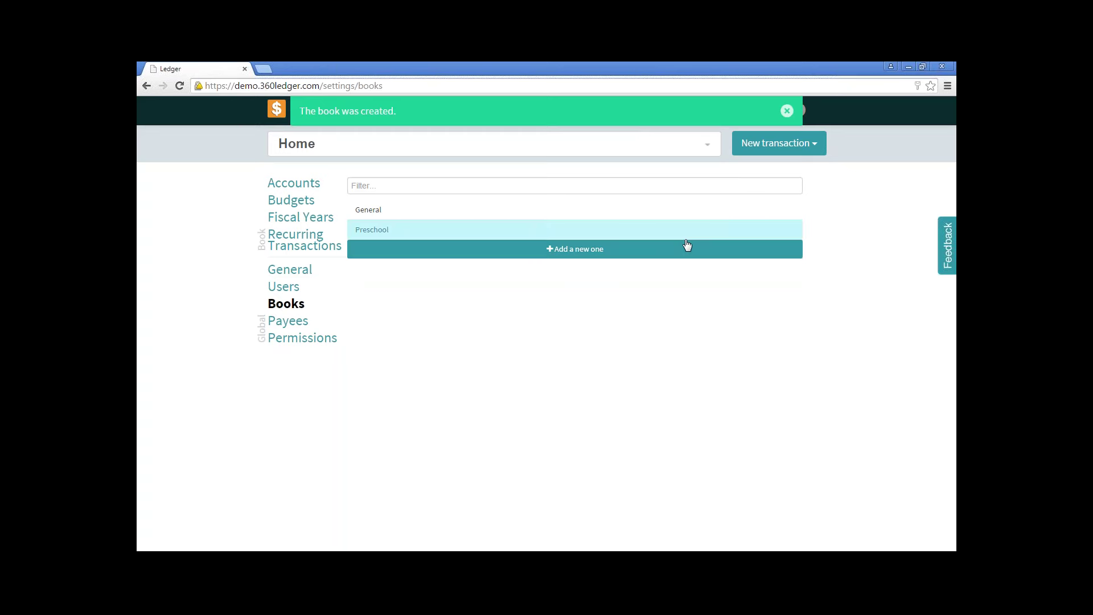
click(786, 111)
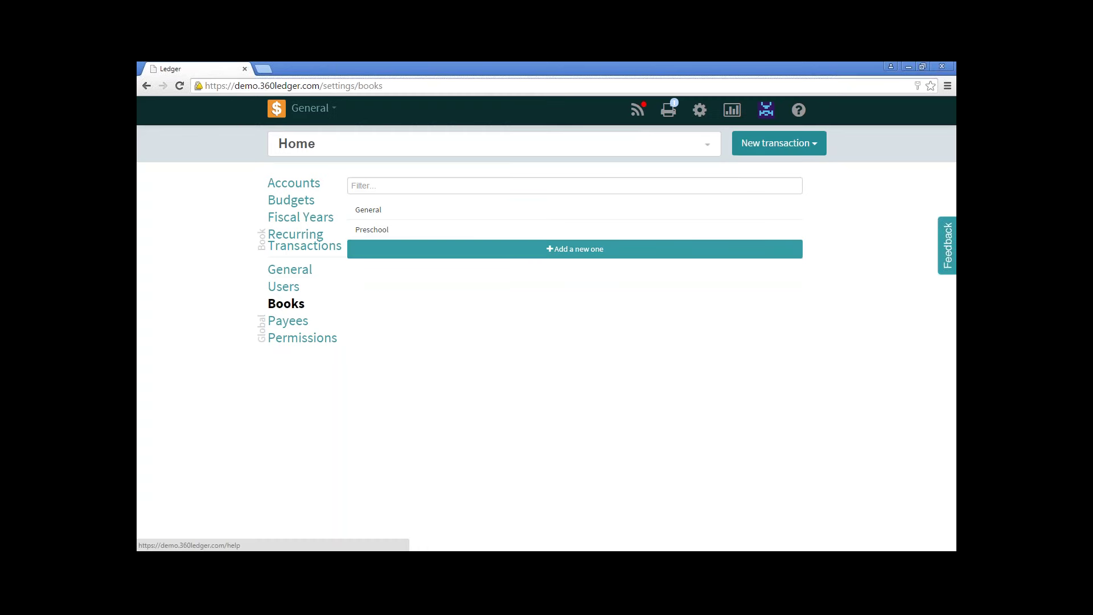
Switch to the Preschool book and review its 2015 fiscal year, leaving next year's start month unchanged.
click(319, 114)
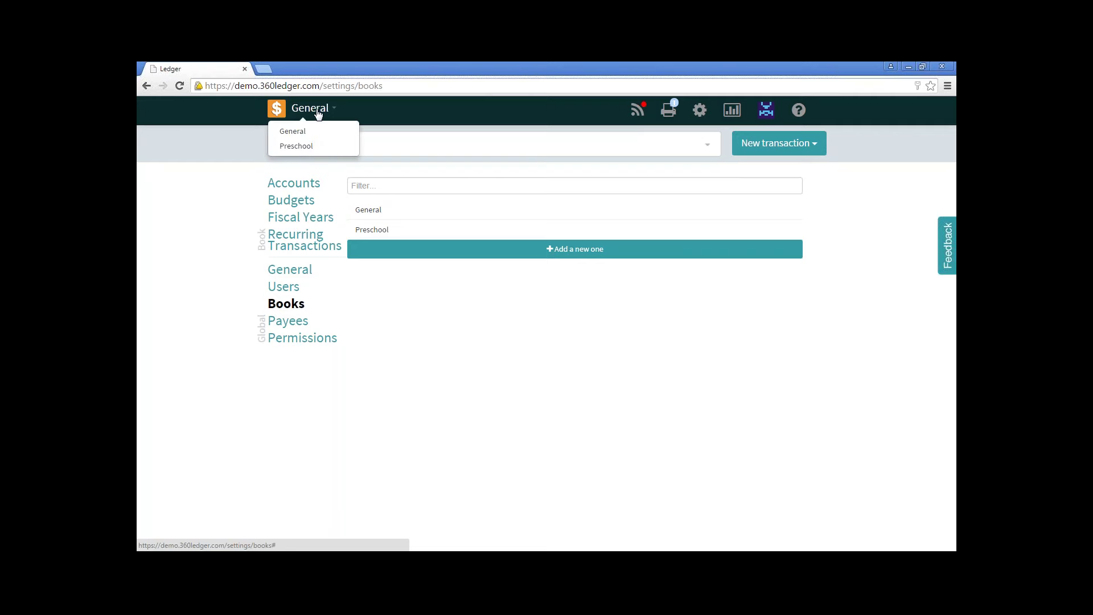
click(310, 147)
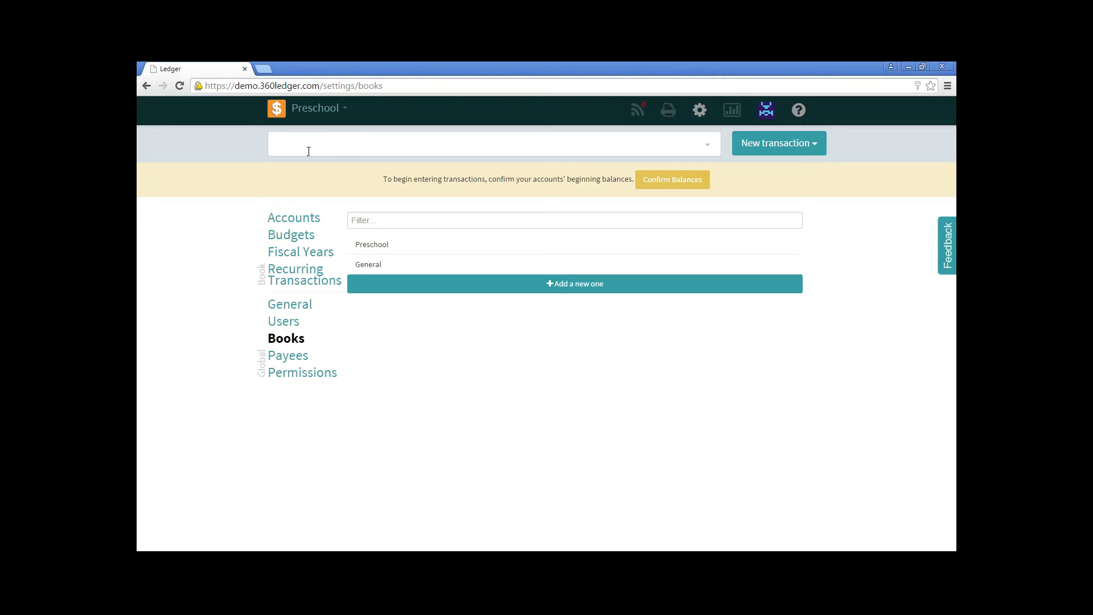
click(315, 255)
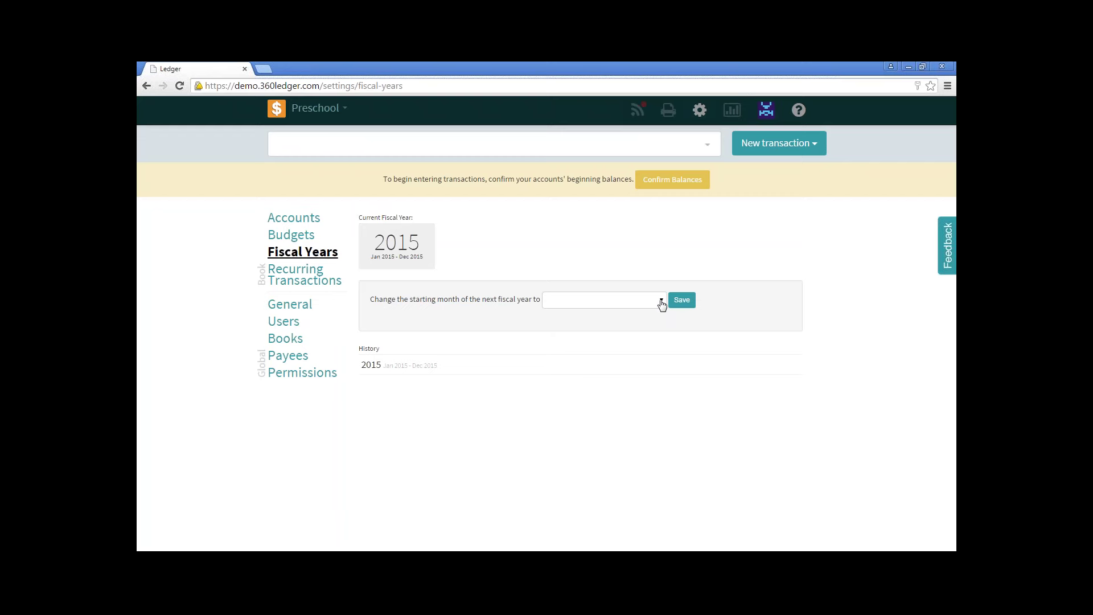
click(661, 301)
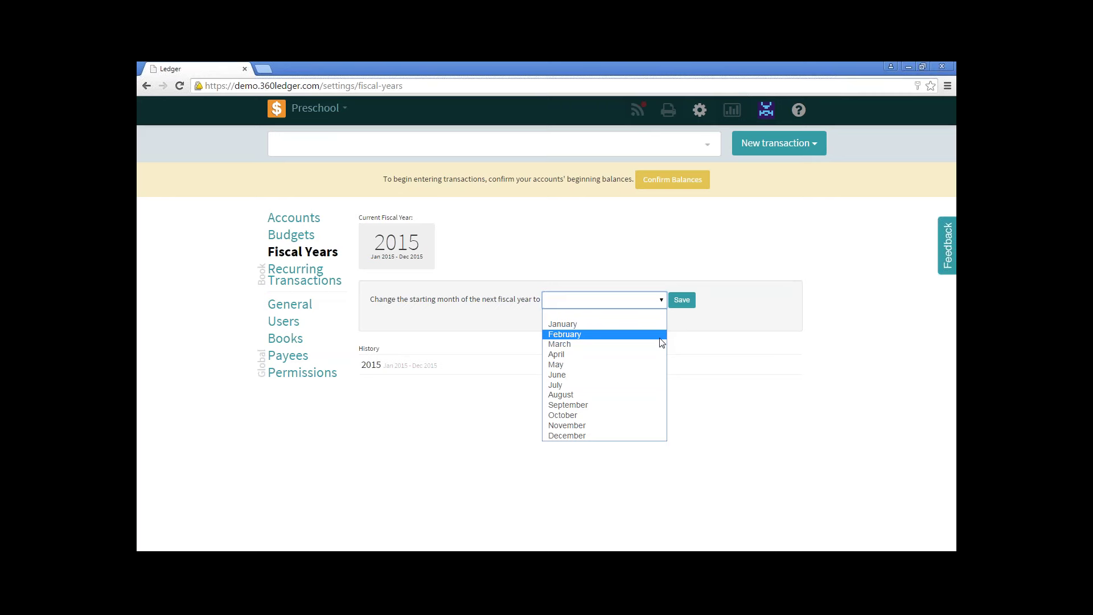
click(630, 257)
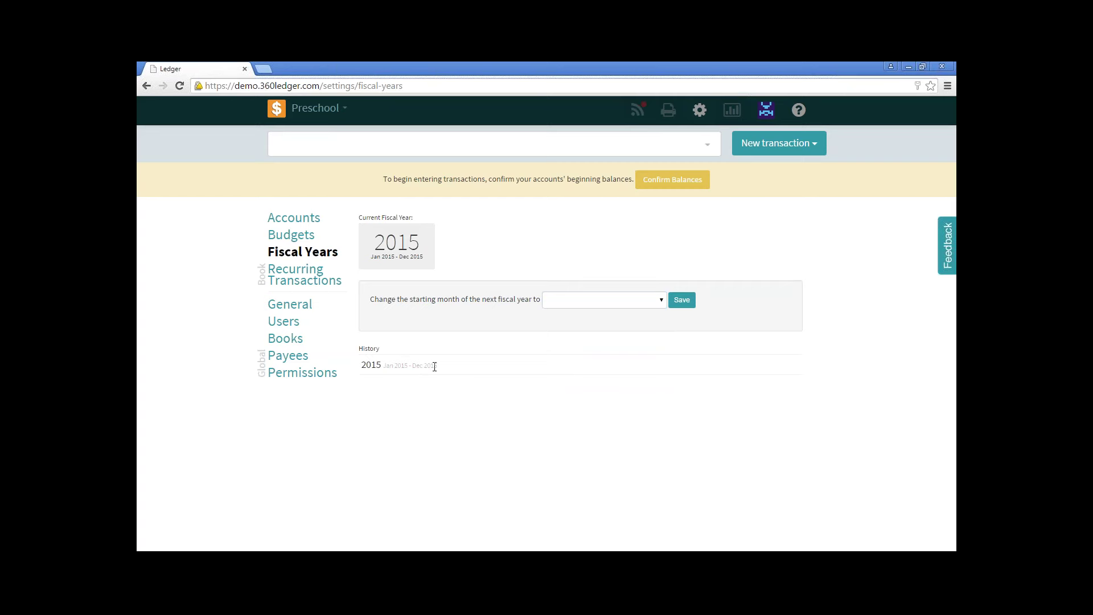
Add a Central Checking asset account that can write checks, with a 10000.00 initial balance.
click(304, 223)
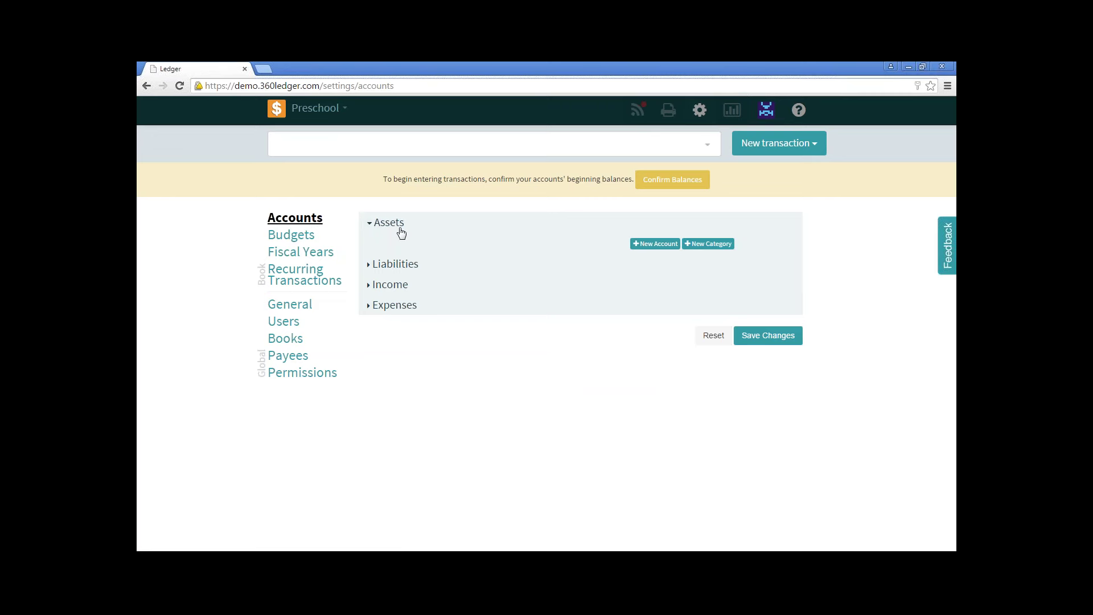
click(654, 244)
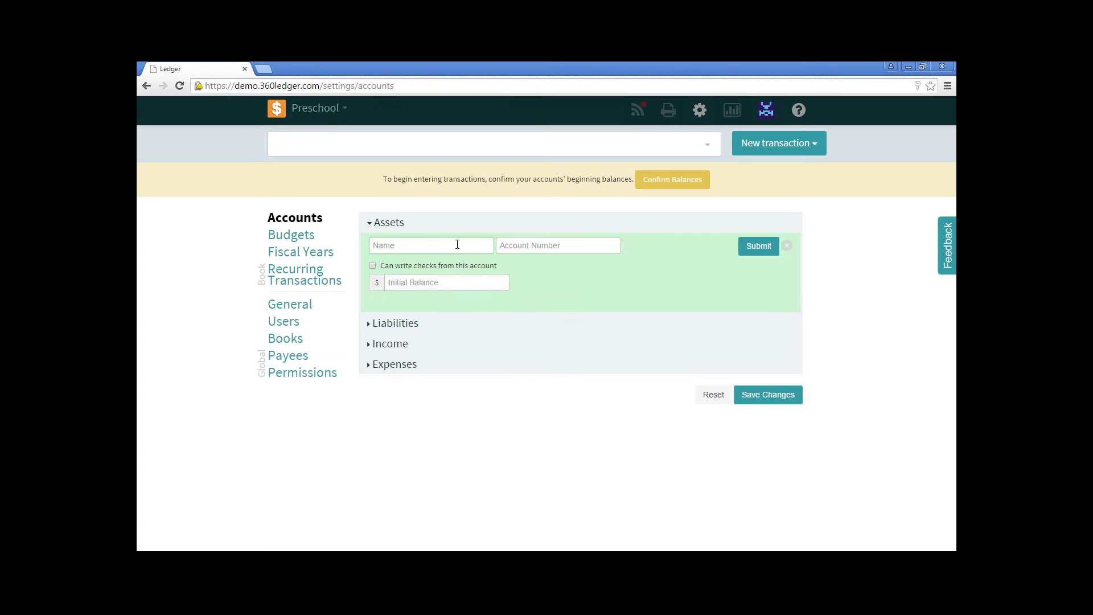
text(Central Checking)
click(373, 266)
text(10000.00)
click(755, 248)
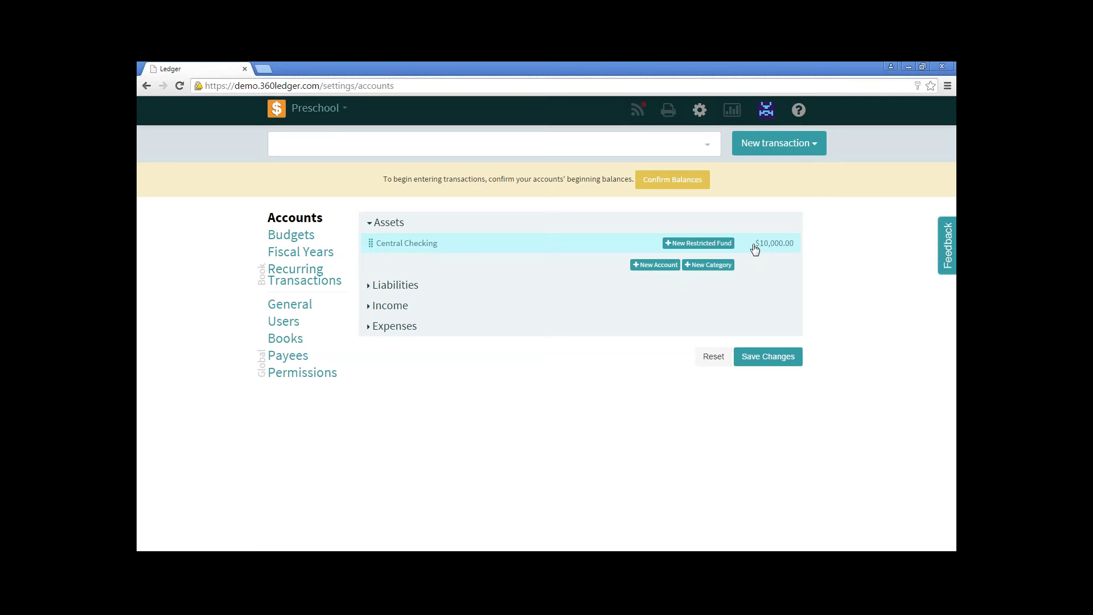
Create a Checking Accounts category under Assets and nest Central Checking beneath it.
click(716, 272)
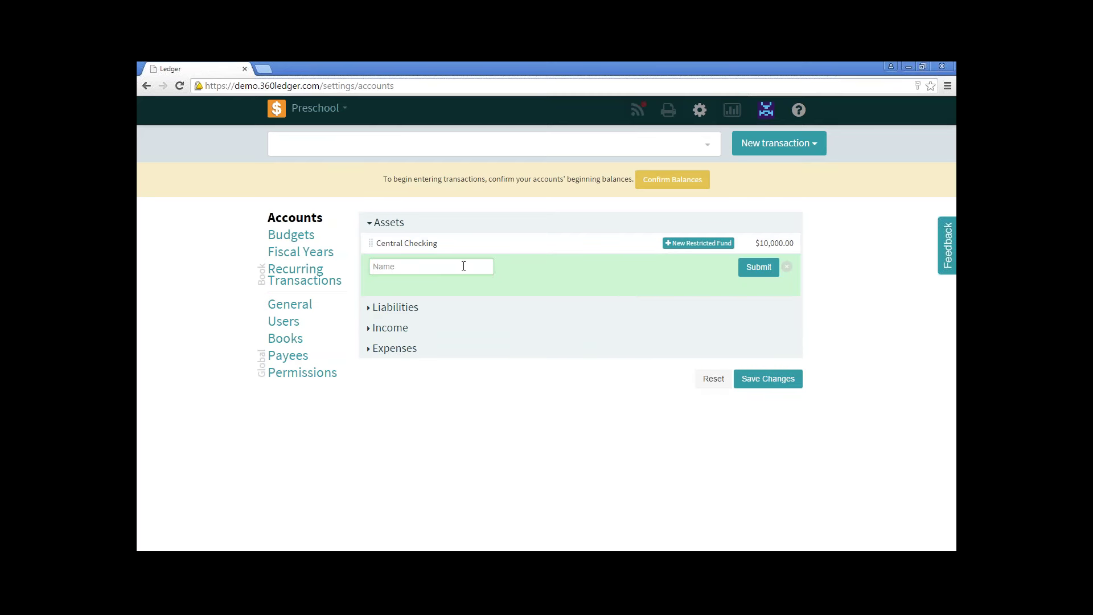
text(Checking Accounts)
click(753, 271)
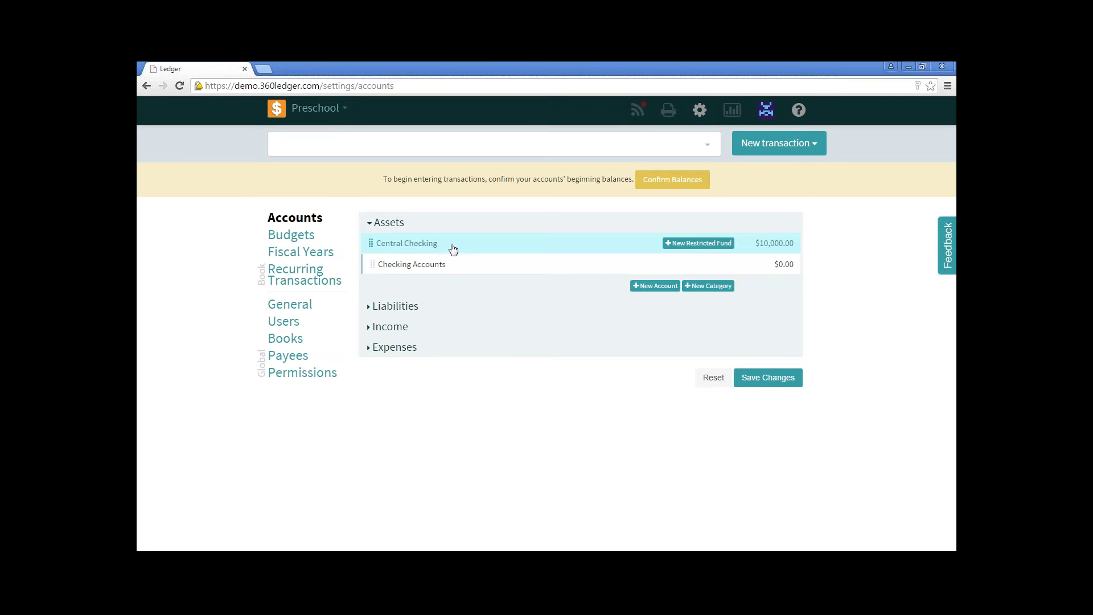
drag(449, 244, 450, 265)
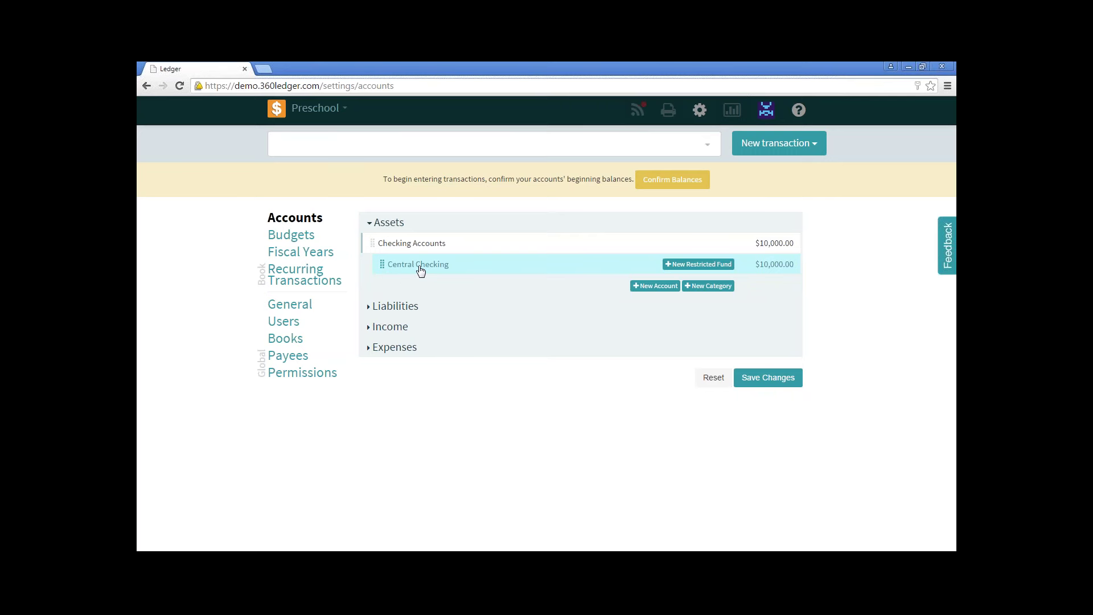
Rename the Central Checking account to Central Trust Checking.
click(499, 268)
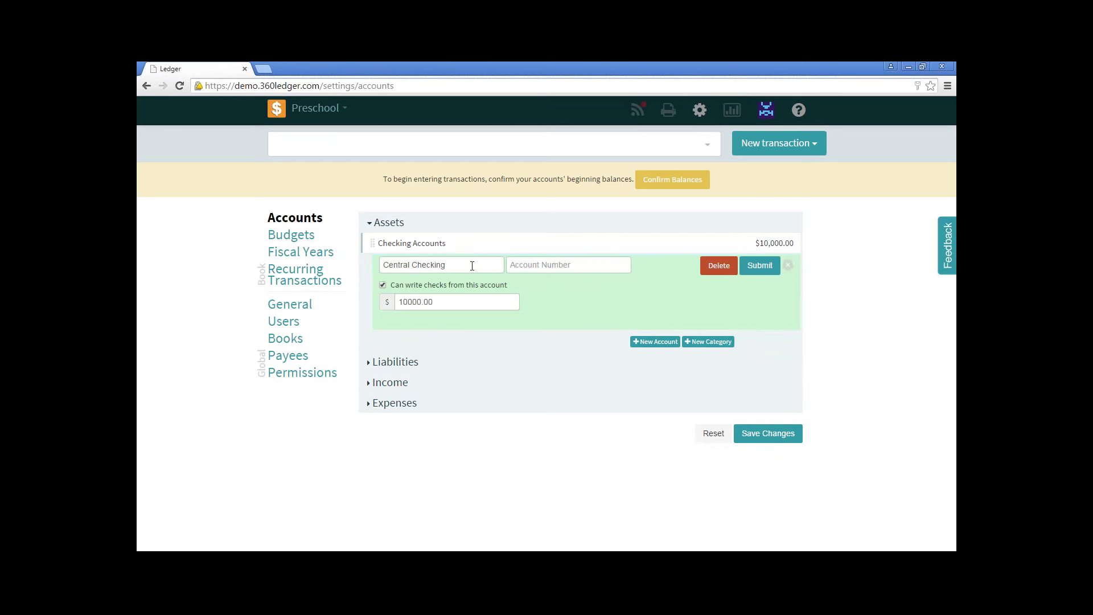
click(415, 264)
text(Trust)
click(771, 269)
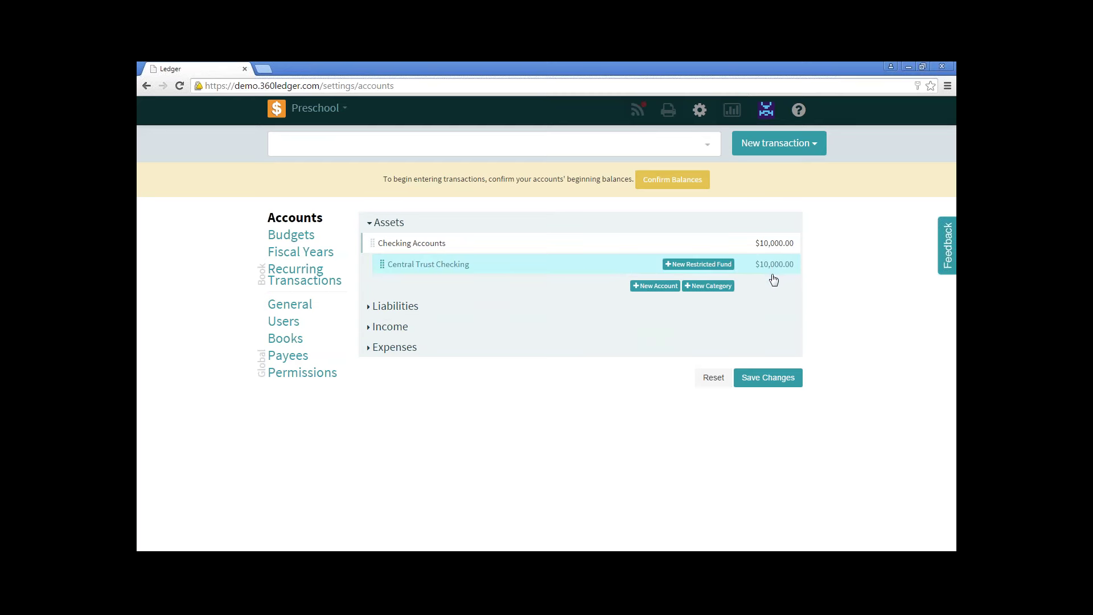
Save and confirm the chart of accounts changes for the Preschool book.
click(781, 379)
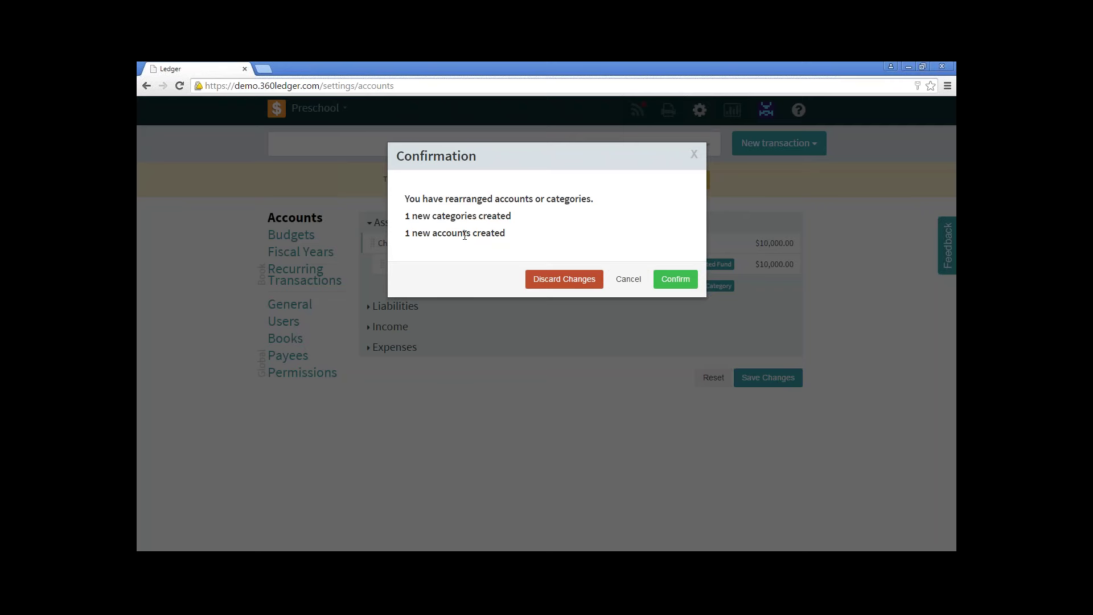
click(672, 279)
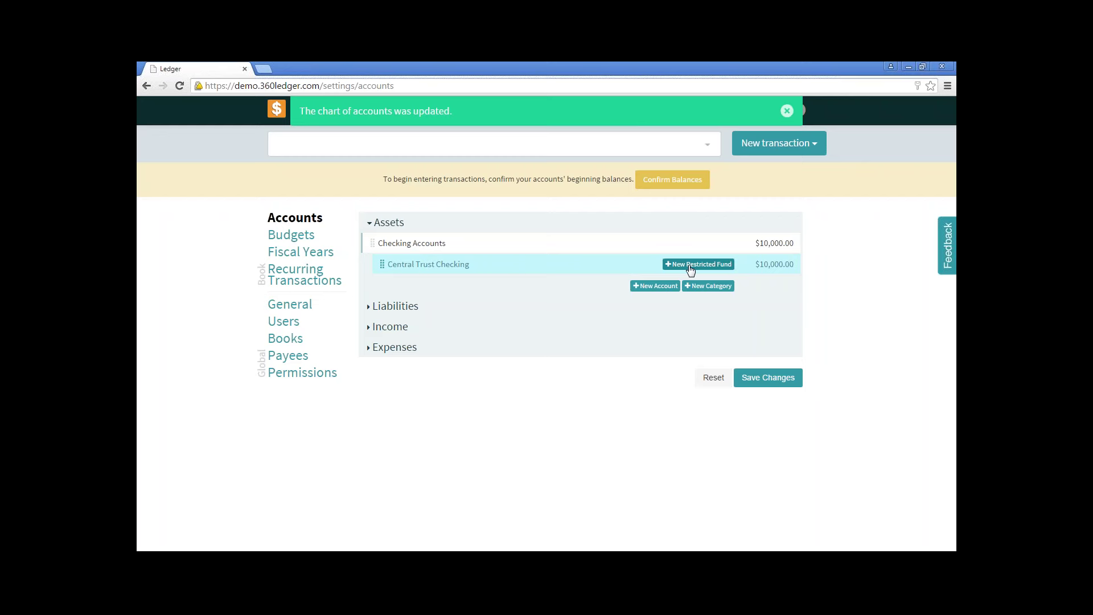
Add a Building Fund restricted fund to Central Trust Checking and expand Liabilities.
click(690, 265)
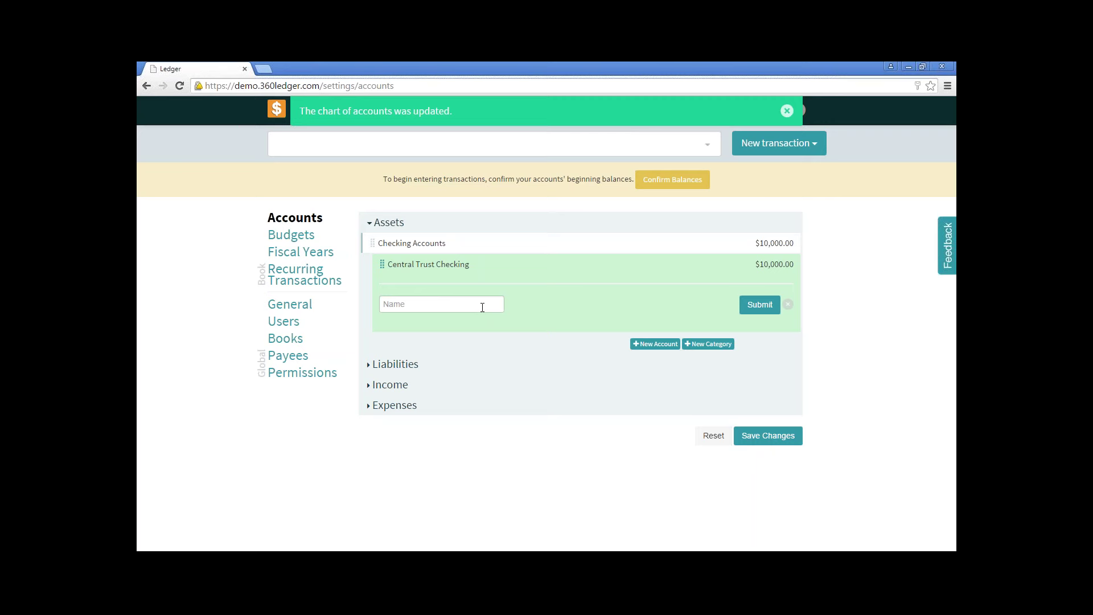
text(Building Fund)
click(761, 305)
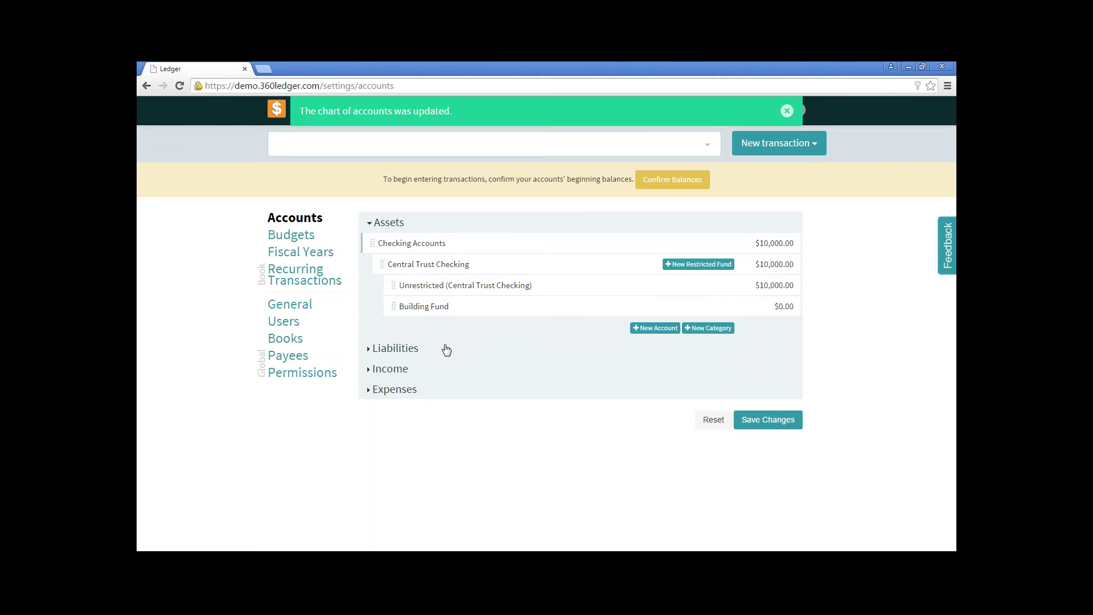
click(387, 350)
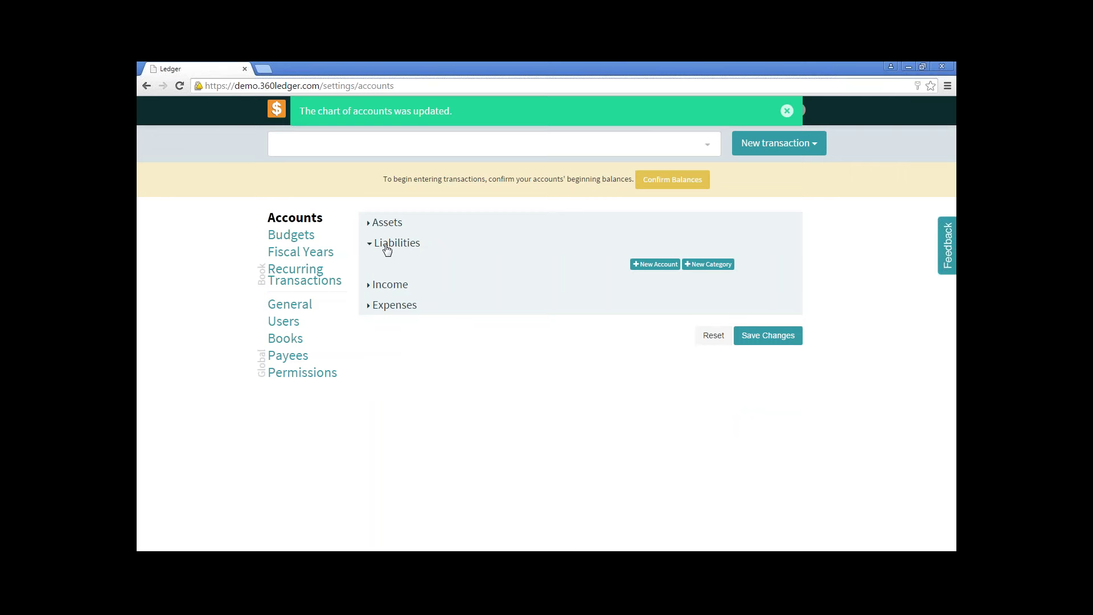
Create a Loans category under Liabilities.
click(704, 269)
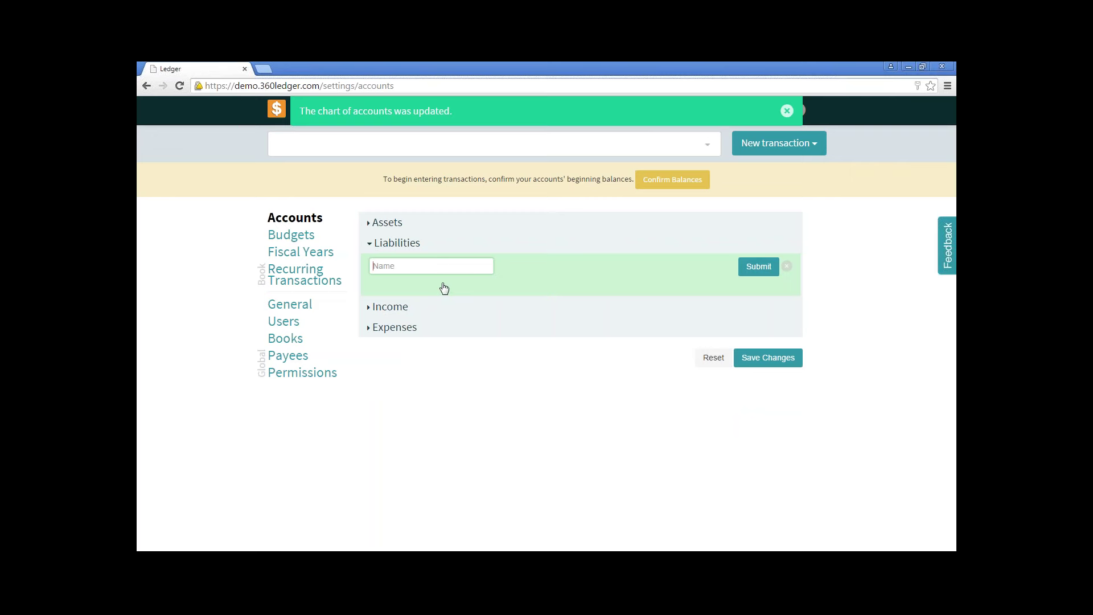
text(Loans)
click(755, 267)
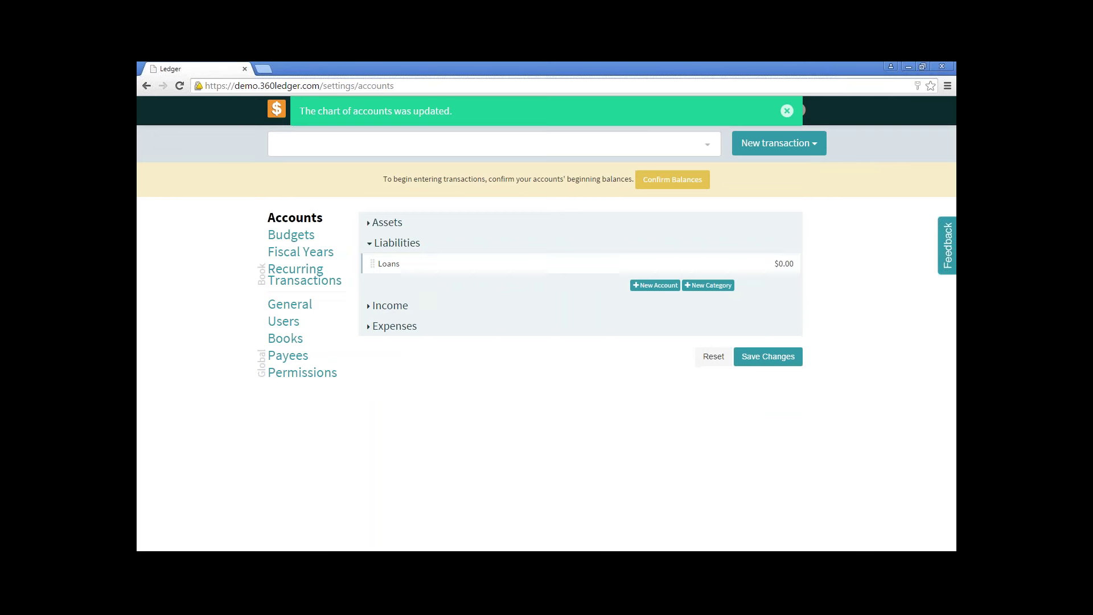
Add a Ford Credit liability account with a 25000.00 balance, nested under Loans.
click(649, 289)
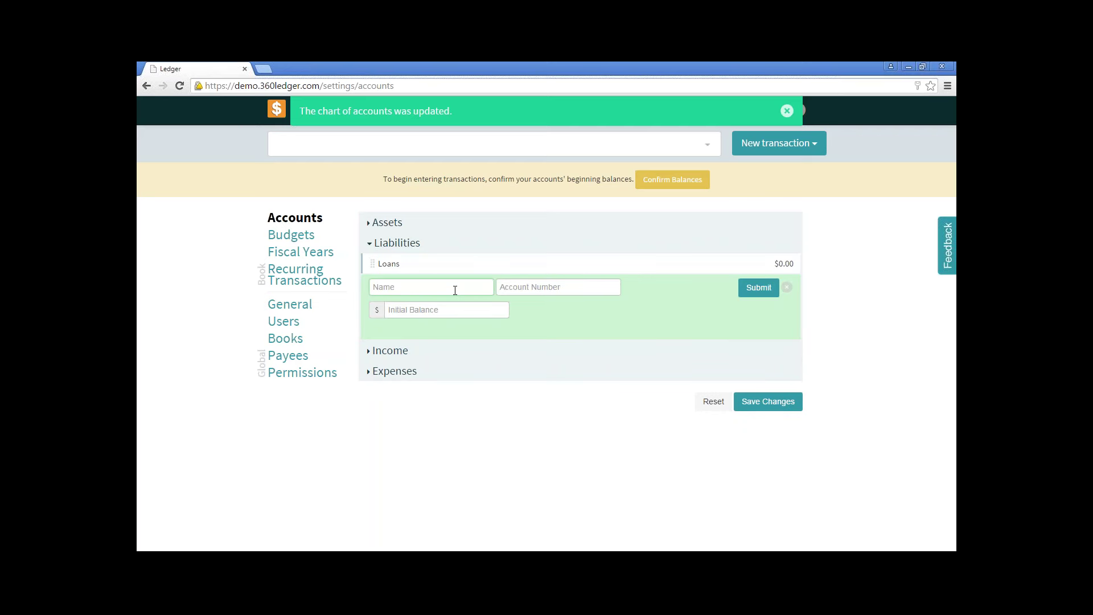
text(Ford Credit)
click(447, 315)
text(25000.00)
click(754, 289)
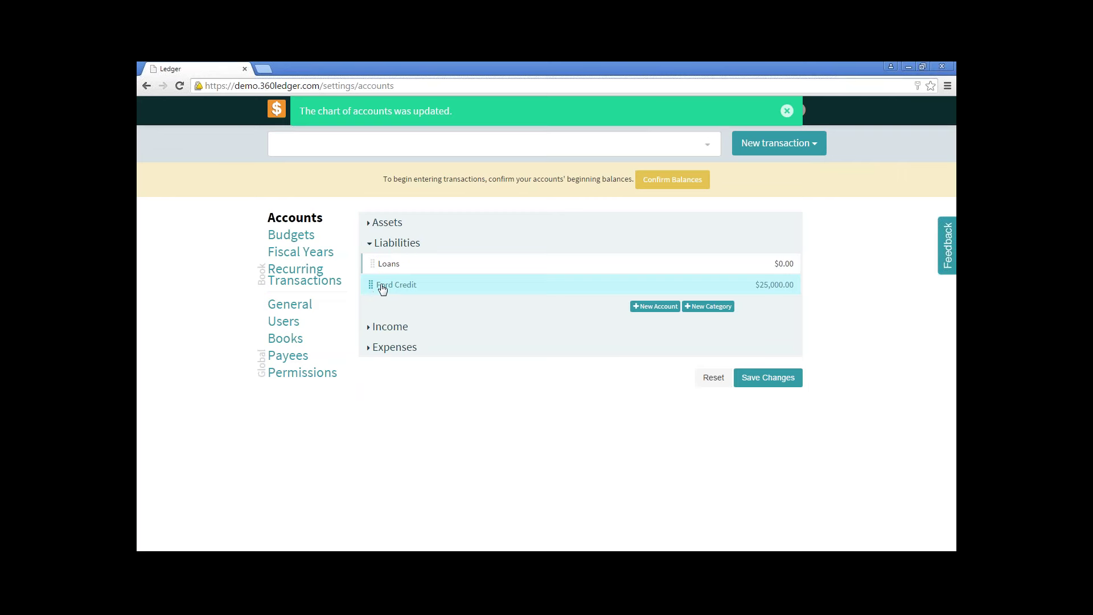
drag(393, 287, 399, 277)
Save and confirm the Loans and Ford Credit changes, then collapse the Liabilities section.
click(774, 378)
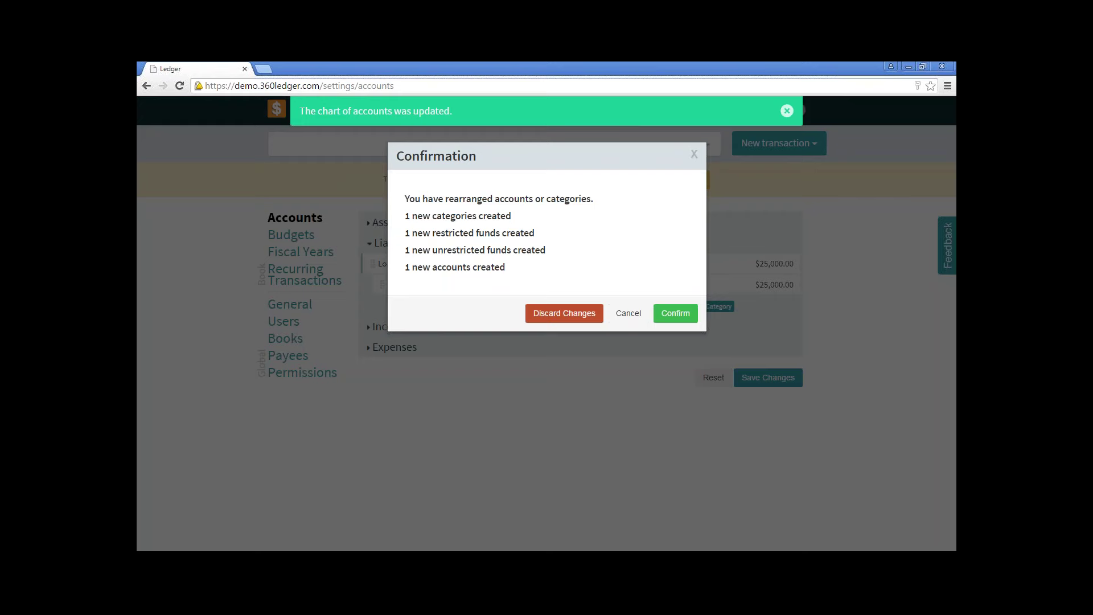
click(688, 313)
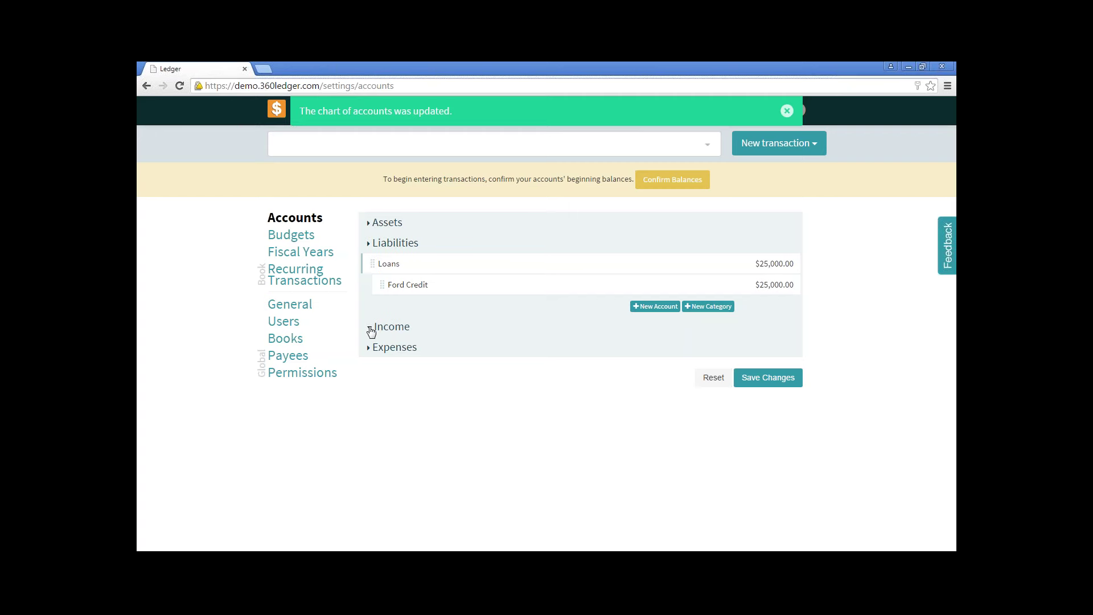
click(394, 247)
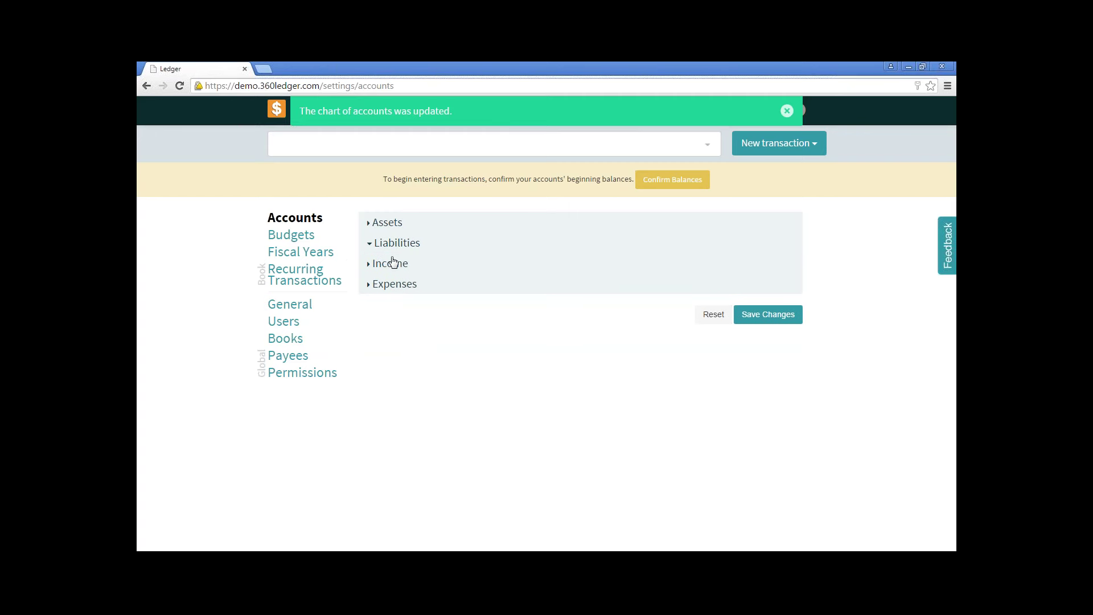
Add an Offerings category to the Income section.
click(391, 263)
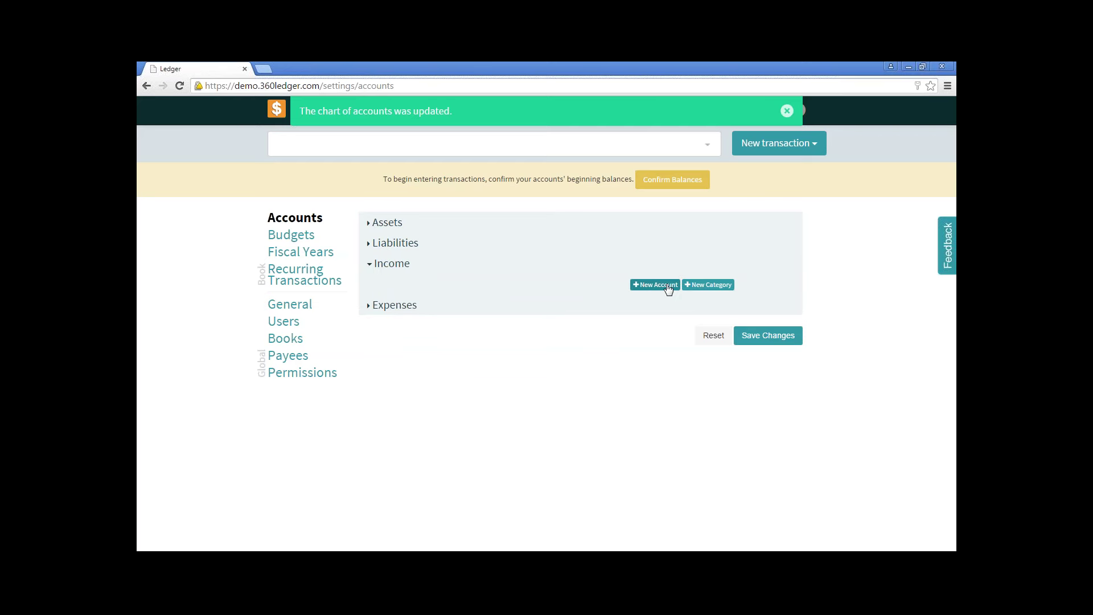
click(710, 288)
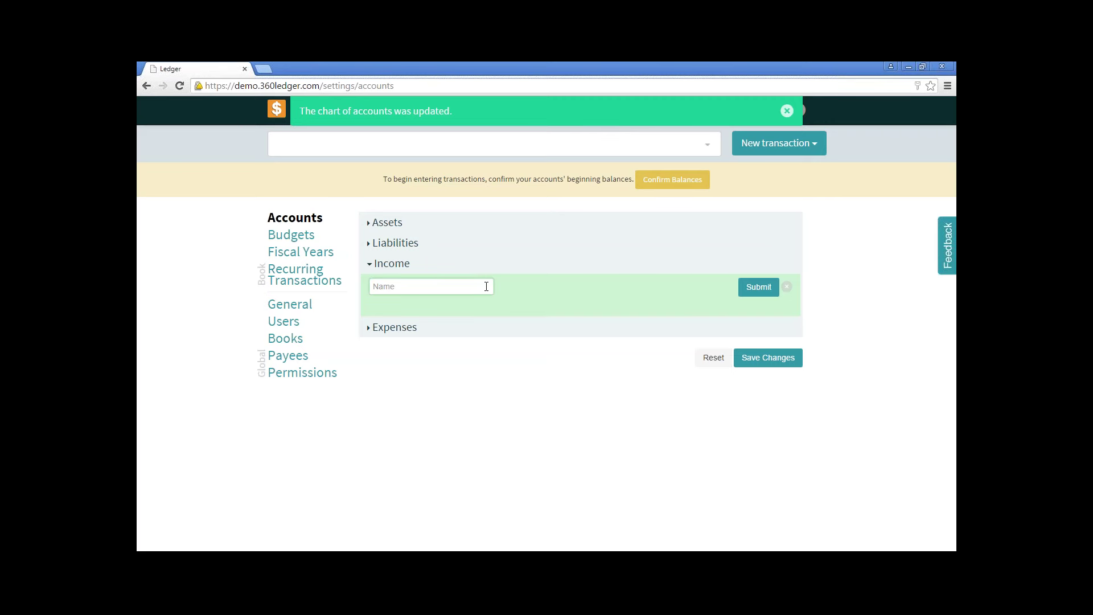
text(Offerings)
click(758, 292)
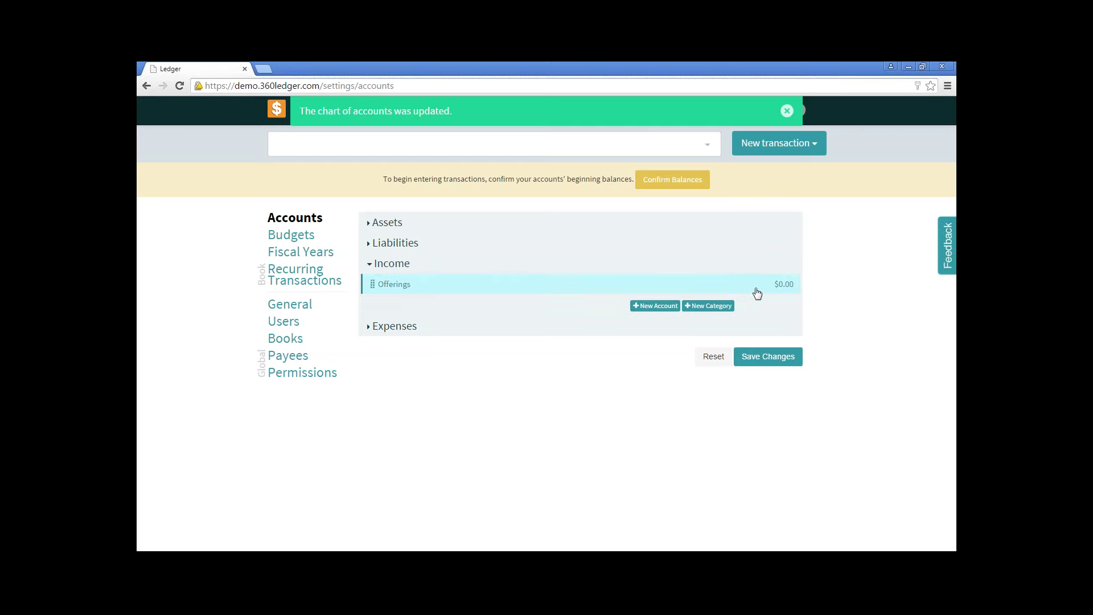
Add a Preschool Fund income account and nest it under Offerings.
click(656, 308)
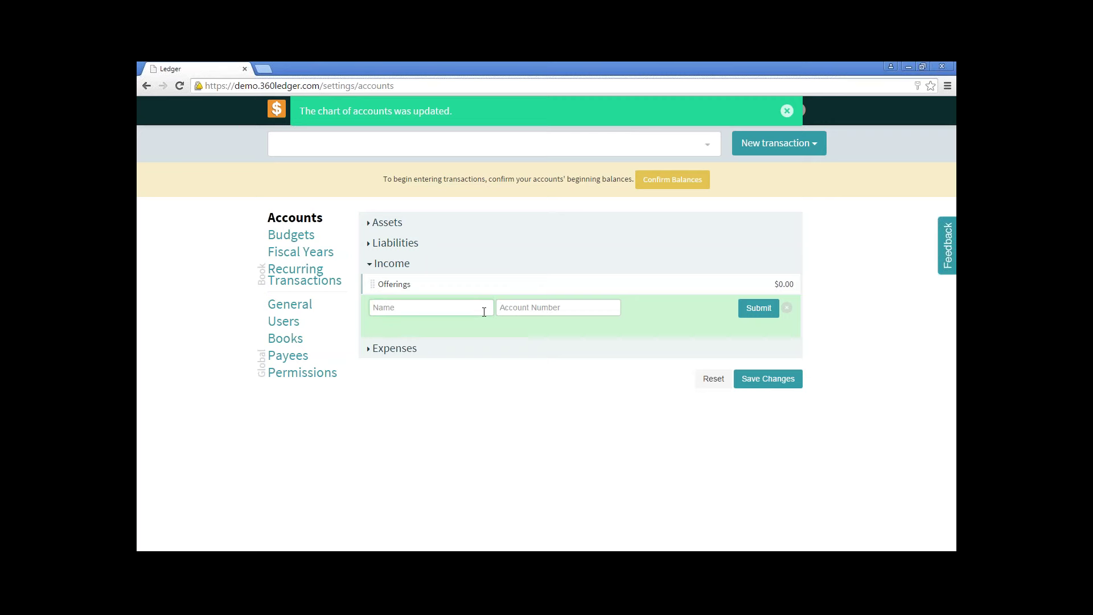
text(Preschool Fund)
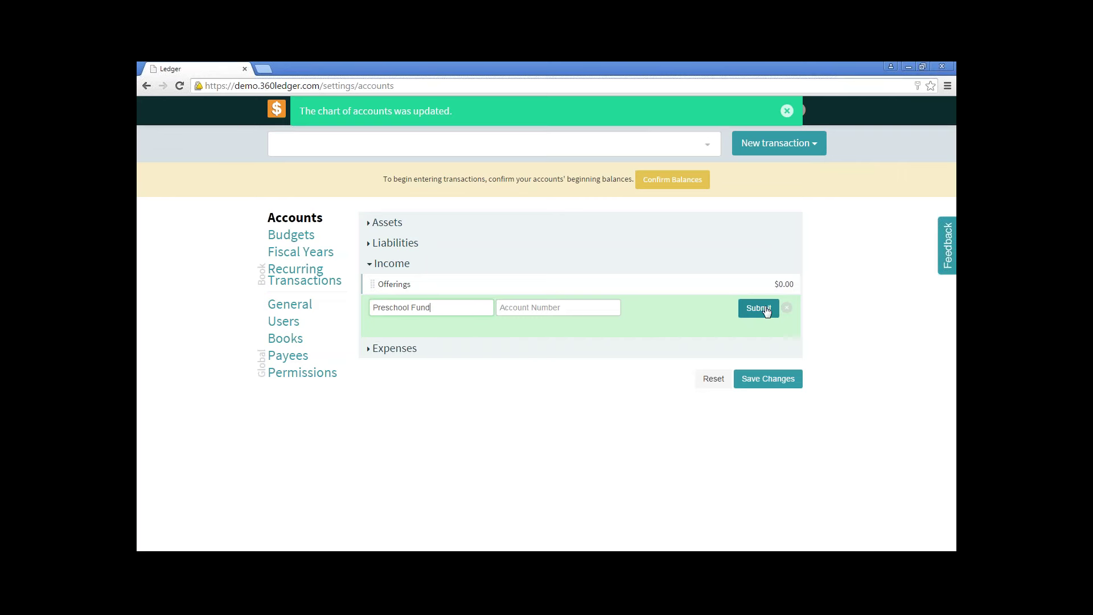
click(765, 308)
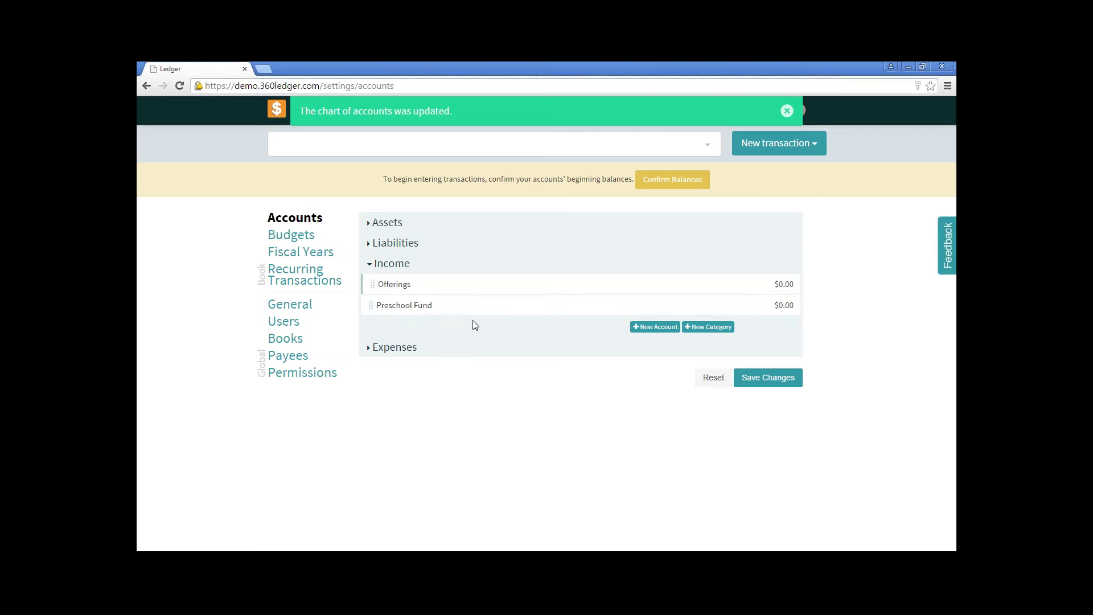
drag(373, 306, 393, 301)
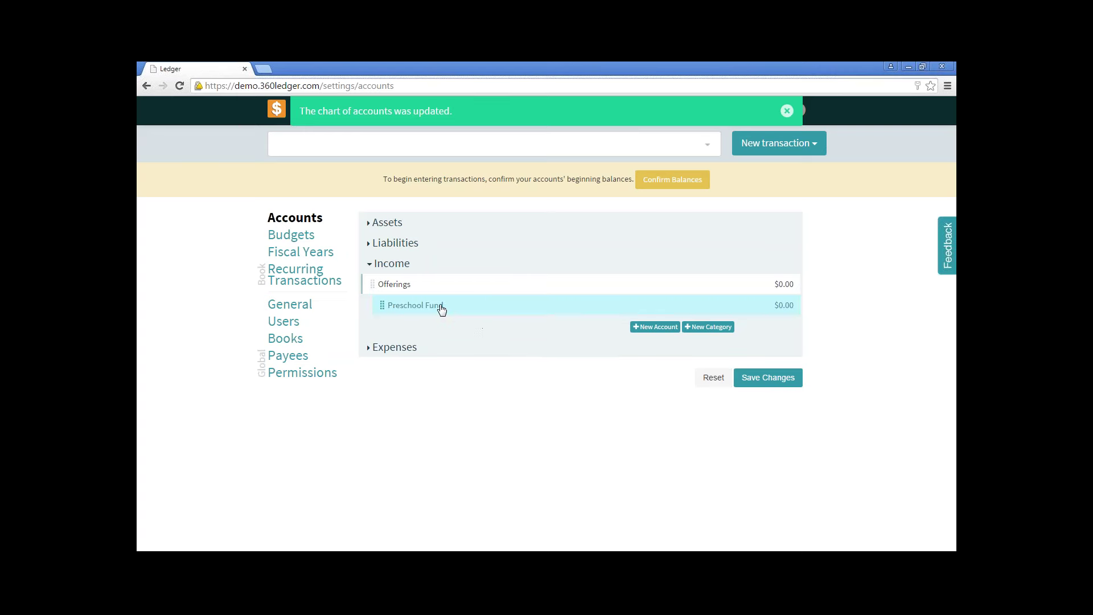
Save and confirm the Income account changes, then expand the empty Expenses section.
click(767, 379)
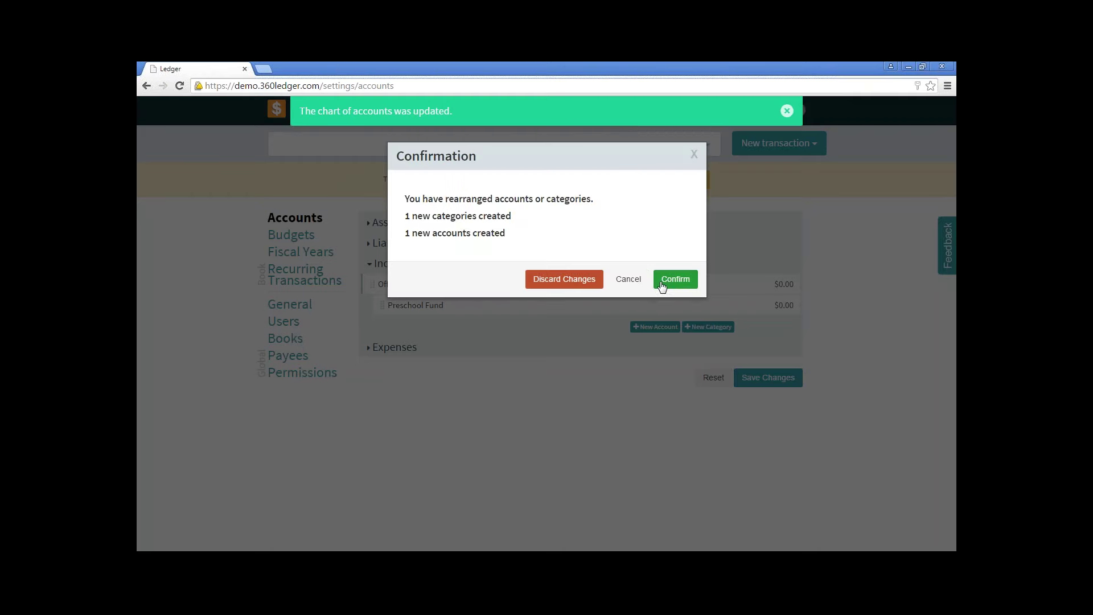
click(663, 284)
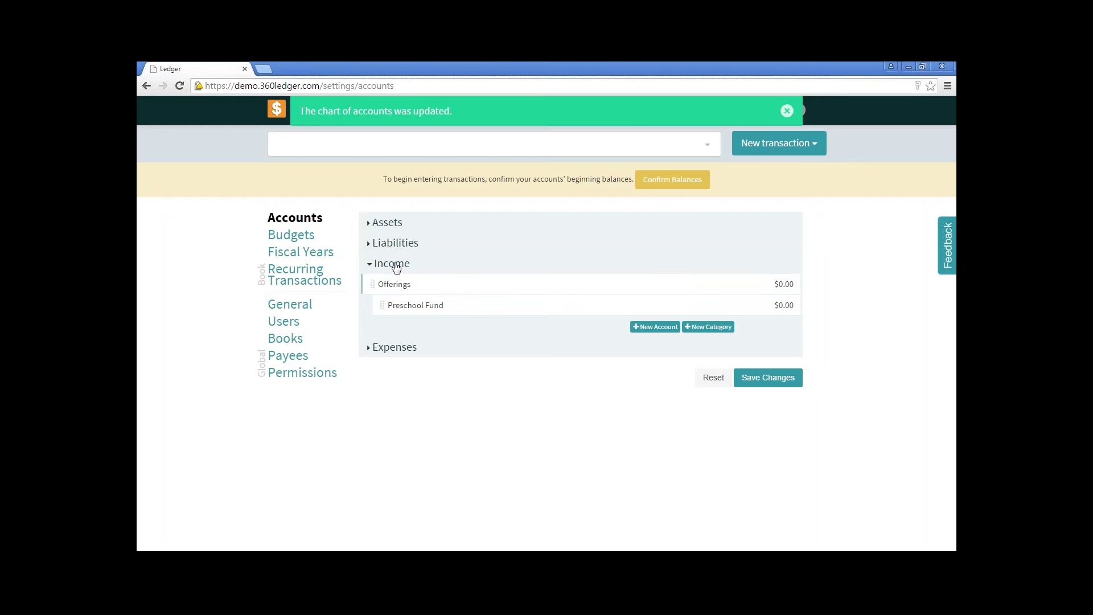
click(391, 347)
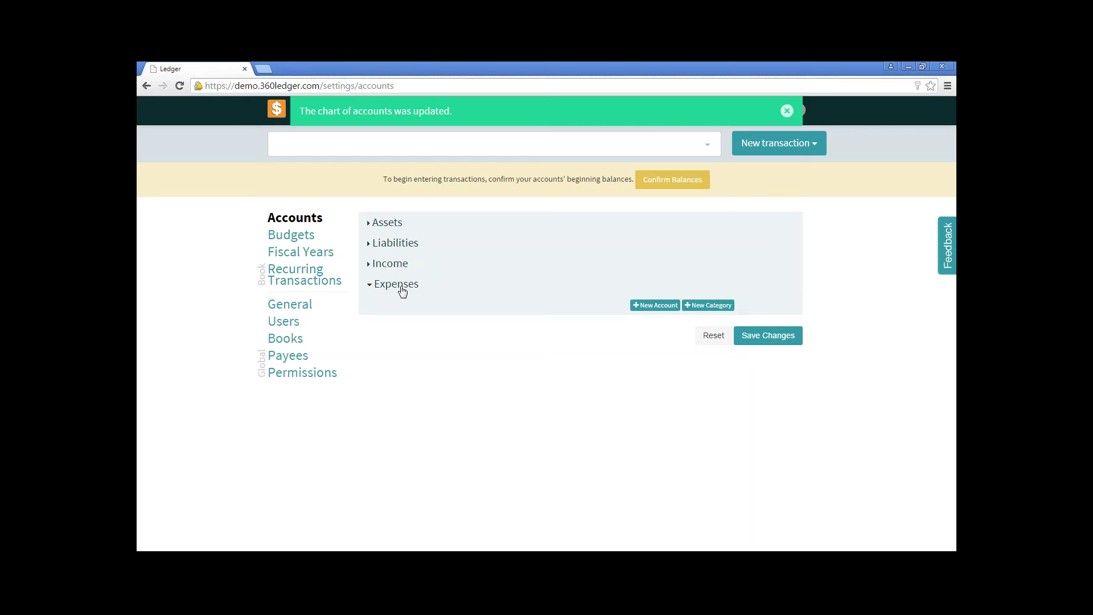
Create a Salary category under Expenses and begin a new account beneath it.
click(702, 307)
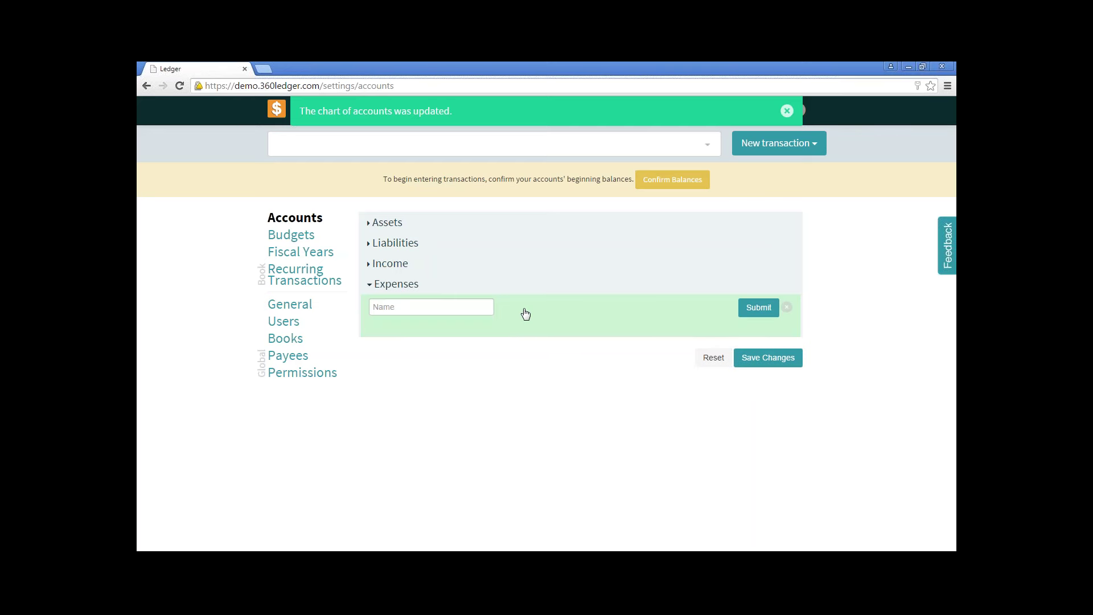
click(469, 305)
text(Salary)
click(757, 306)
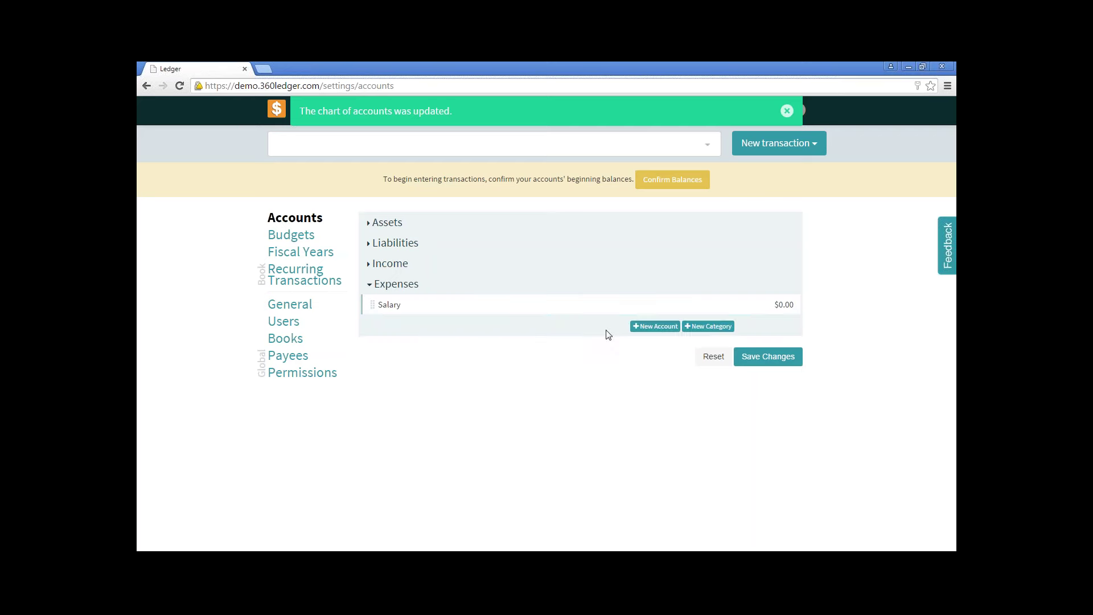
click(646, 328)
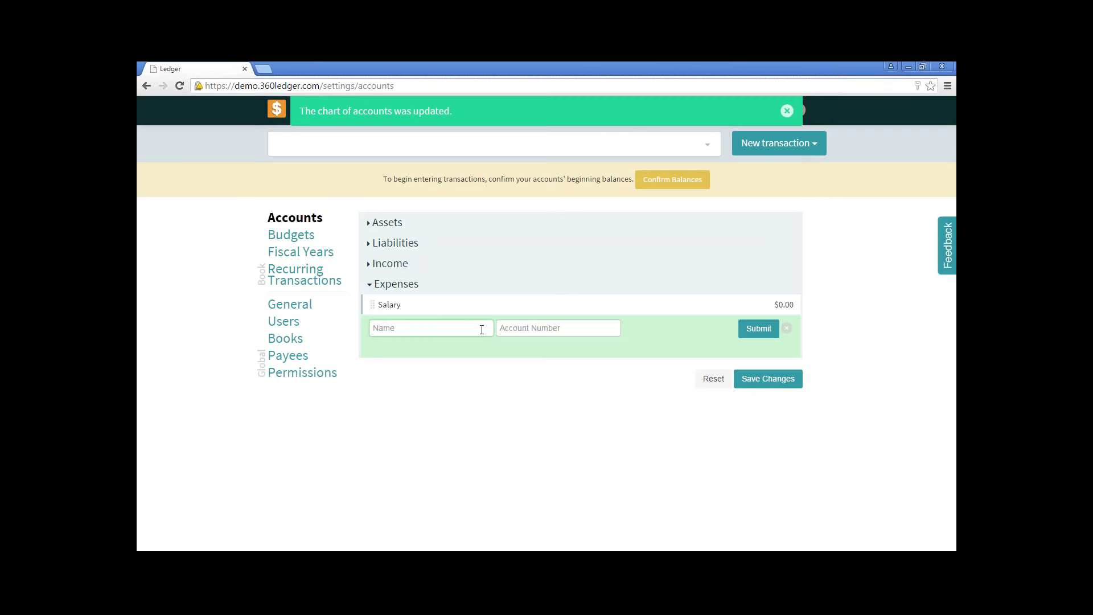
Add a Staff Salary expense account and fill in a second one named Manager's Salary.
text(Staff Salary)
click(760, 333)
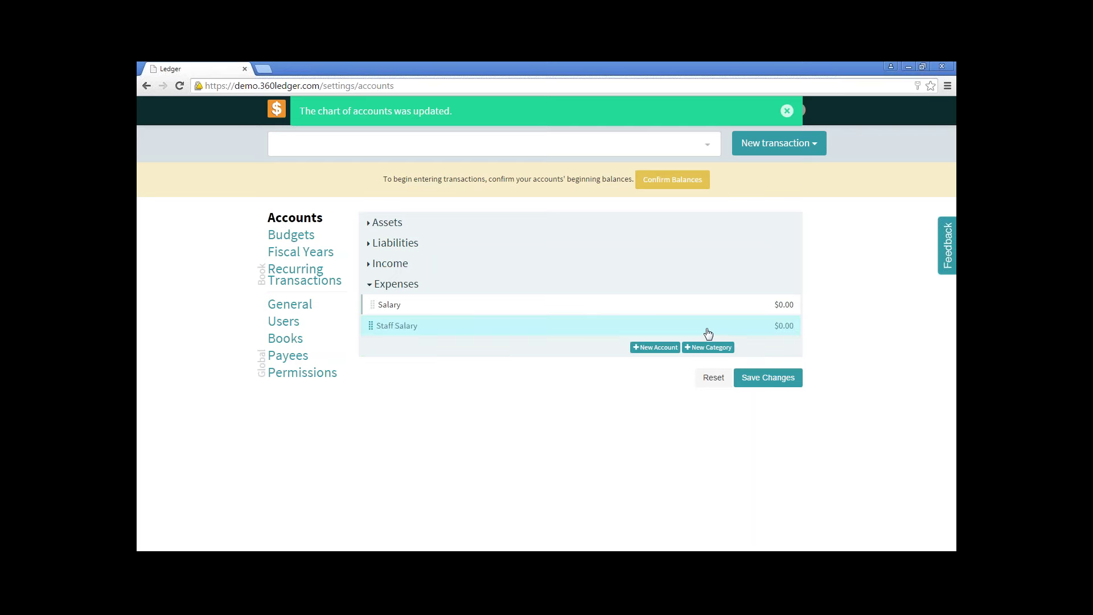
click(653, 349)
text(Ma)
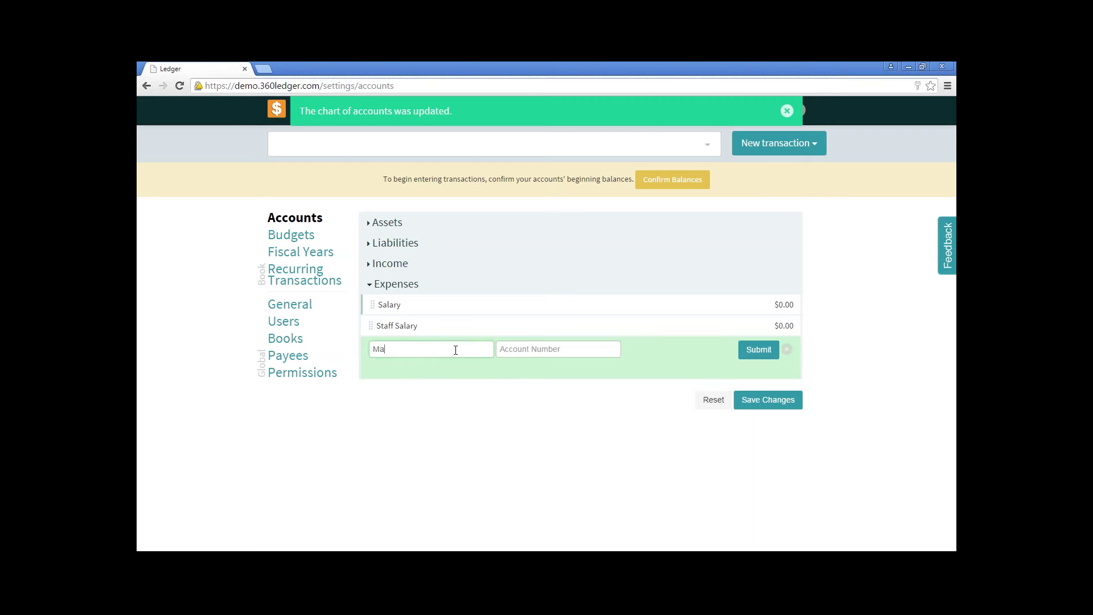
text(nager's Salary)
Submit Manager's Salary, nest it and Staff Salary under Salary, and save.
click(758, 348)
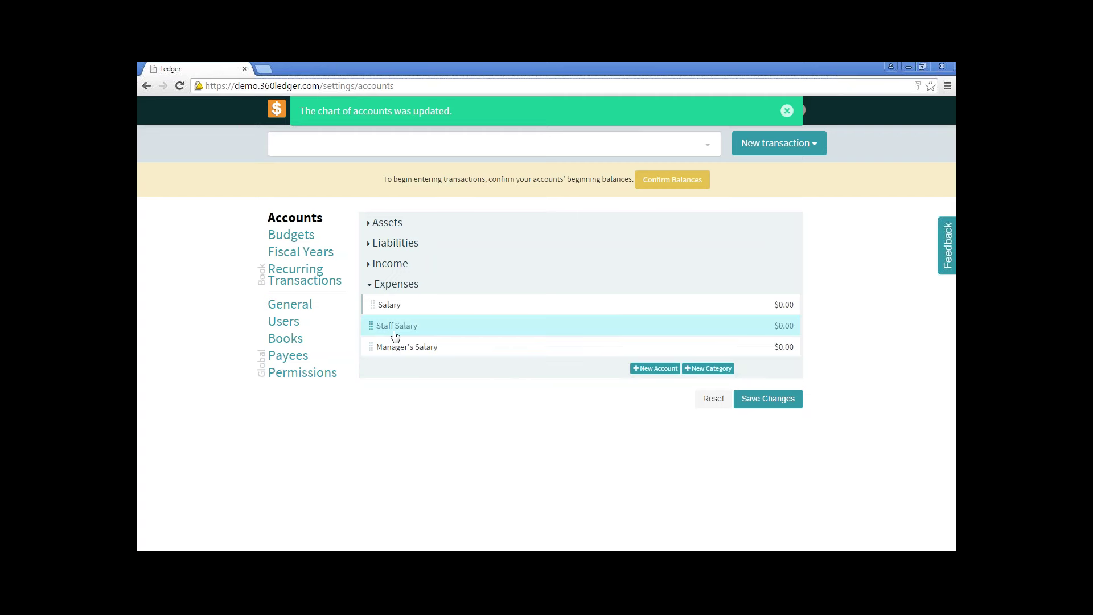
drag(391, 330, 414, 318)
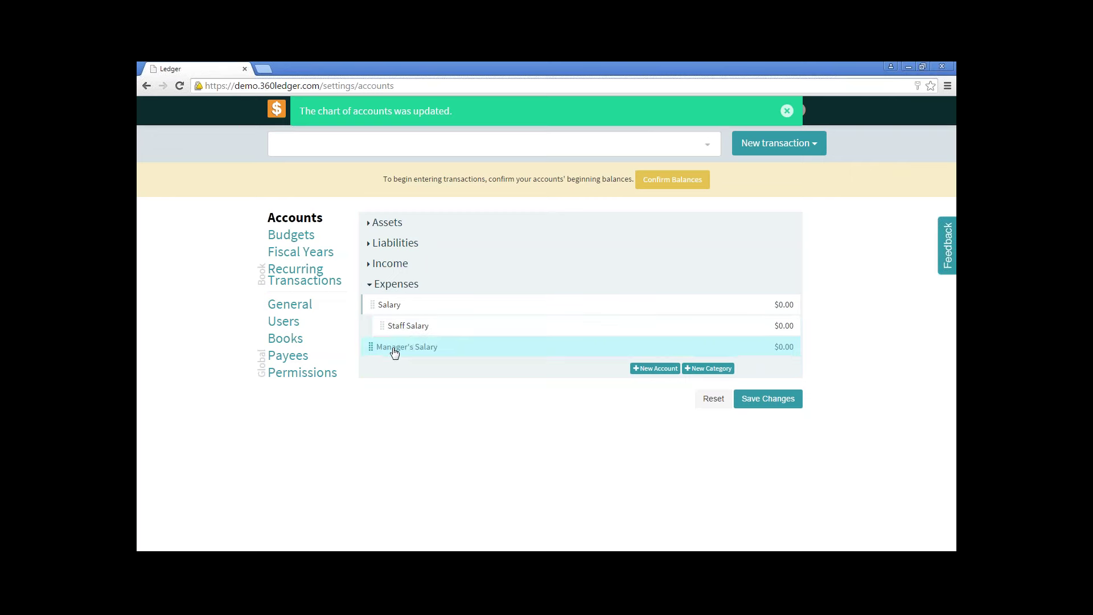
drag(392, 353, 405, 338)
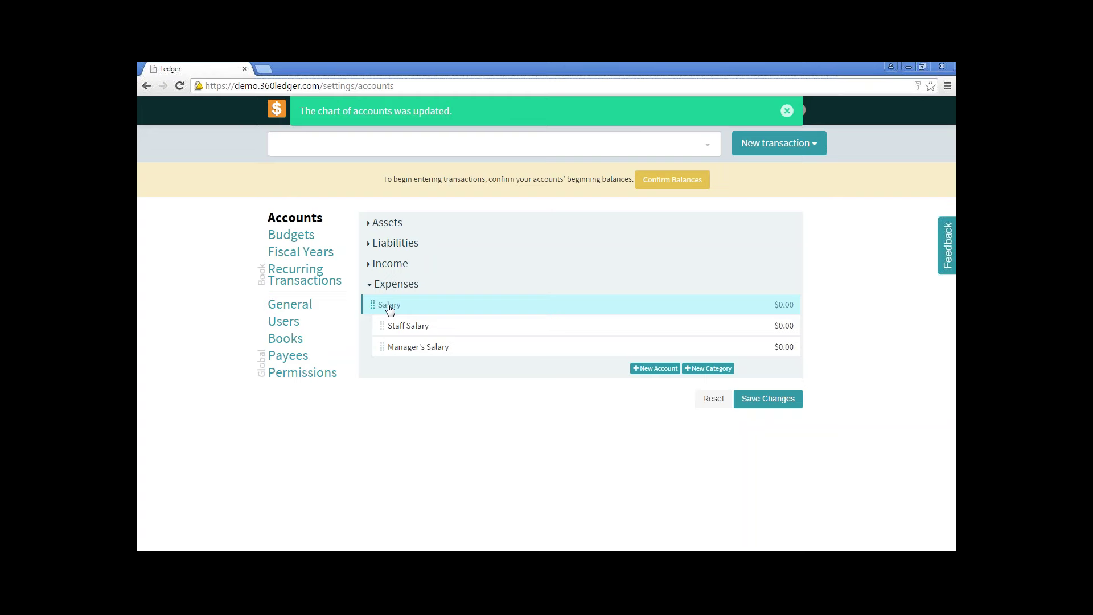
click(765, 400)
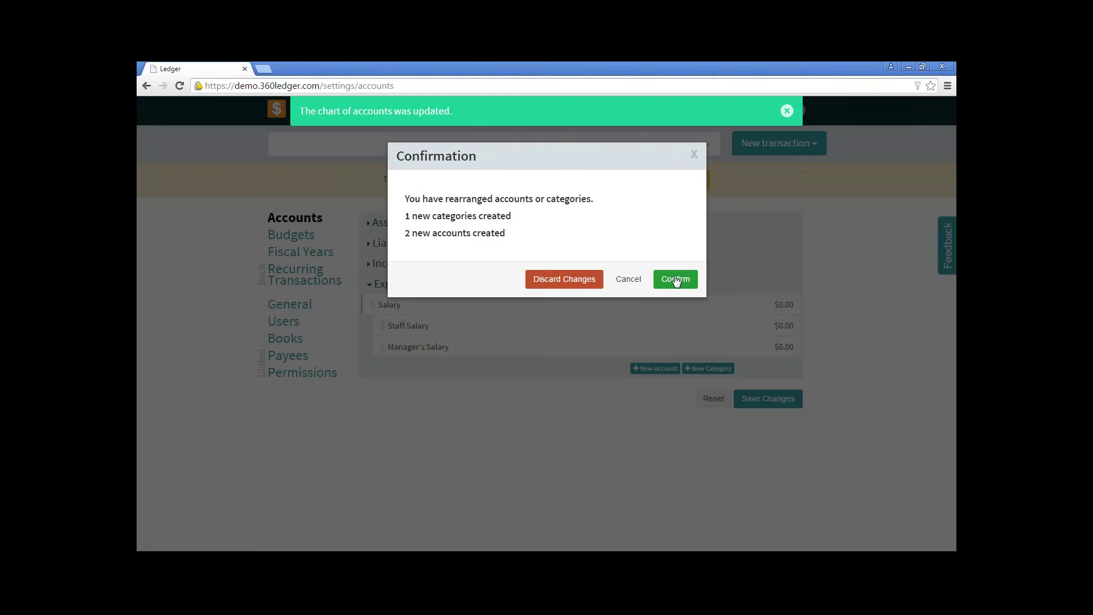
click(676, 280)
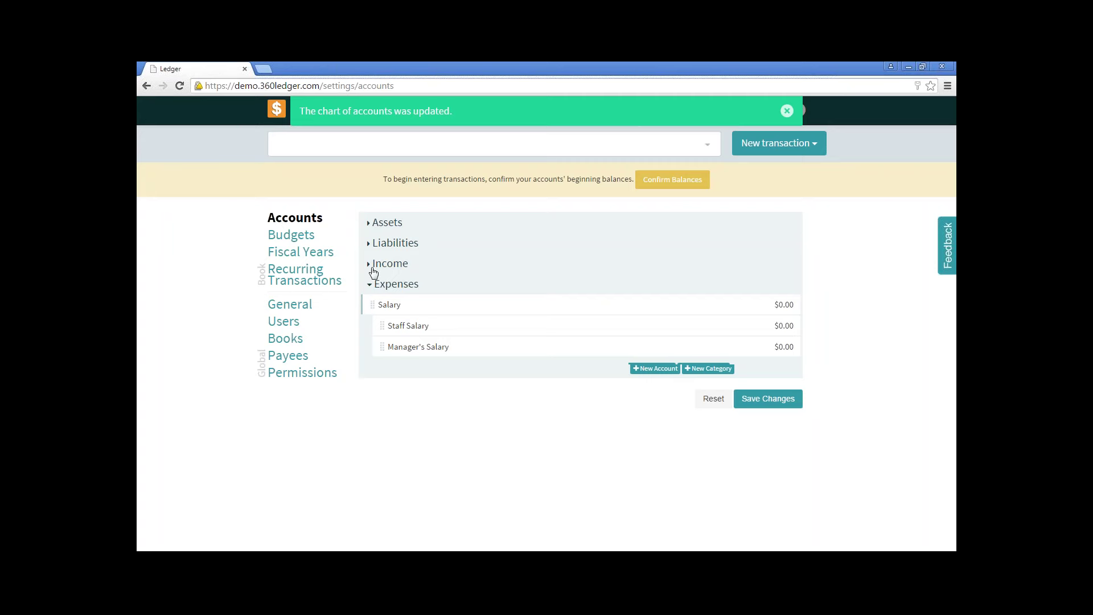
Review Assets, then confirm the beginning balances as of 01/01/2015.
click(386, 223)
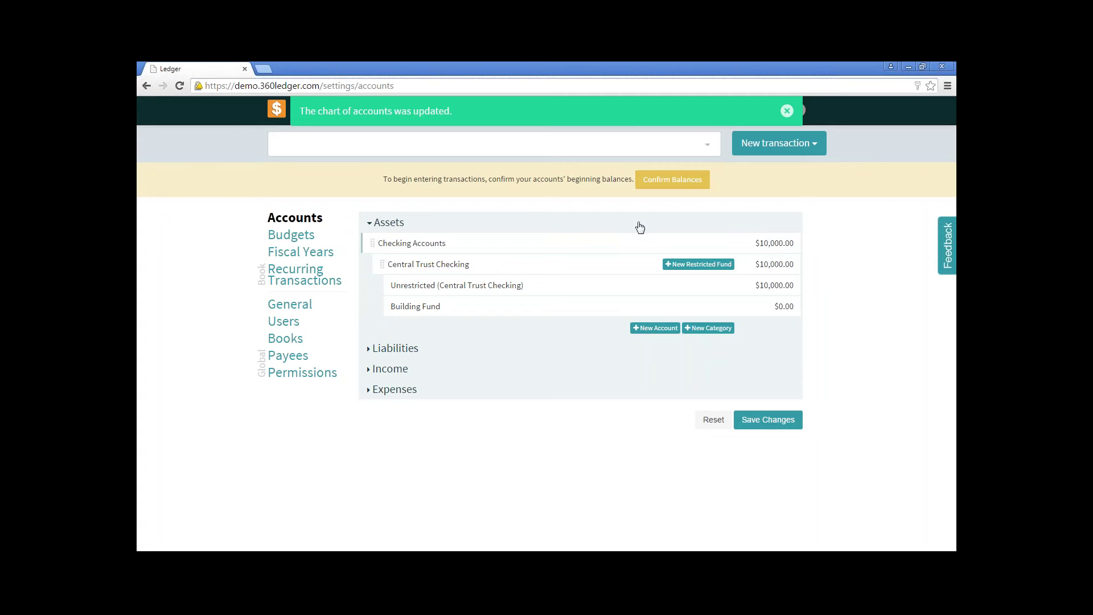
click(667, 180)
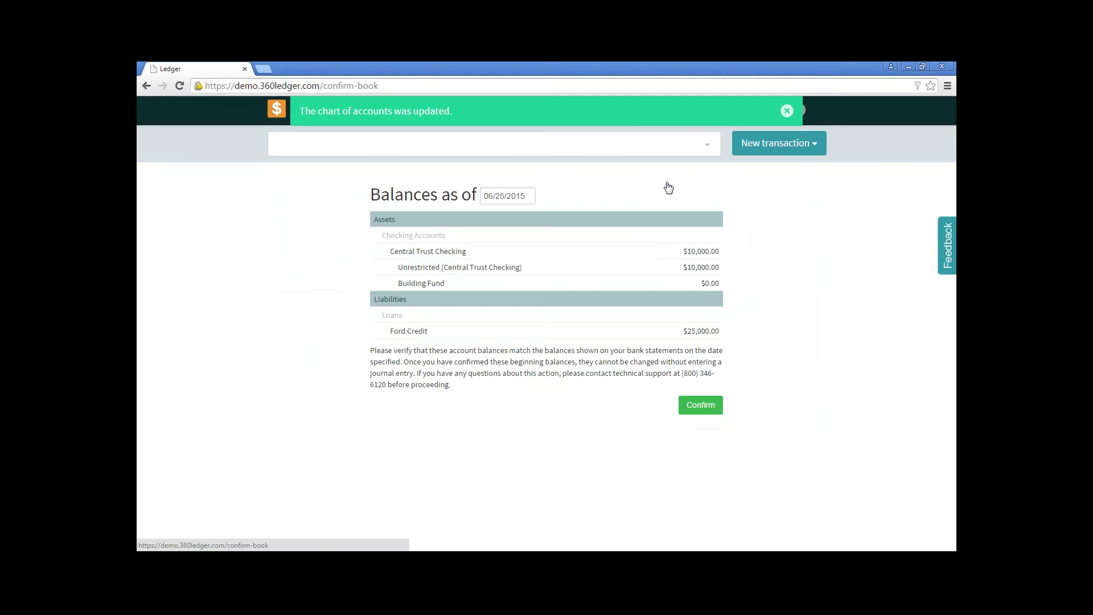
click(786, 110)
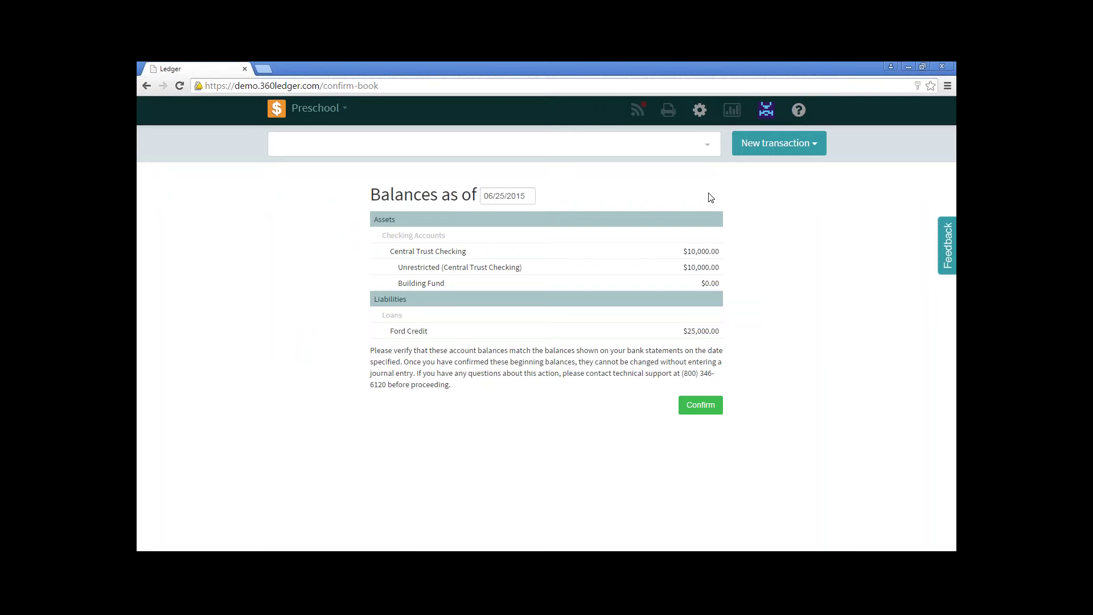
click(489, 195)
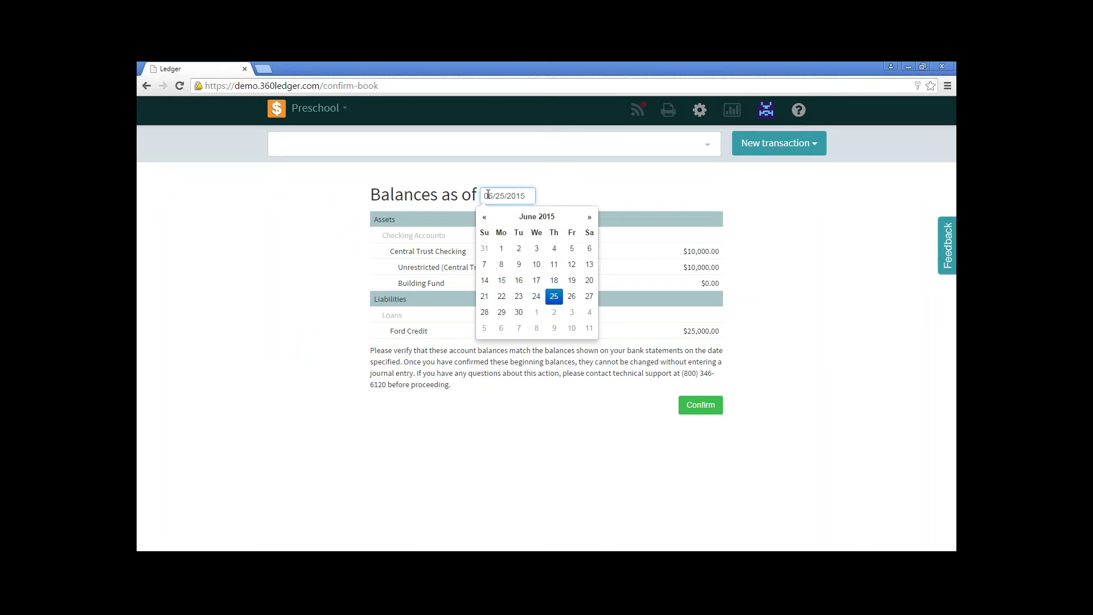
text(01)
key(Tab)
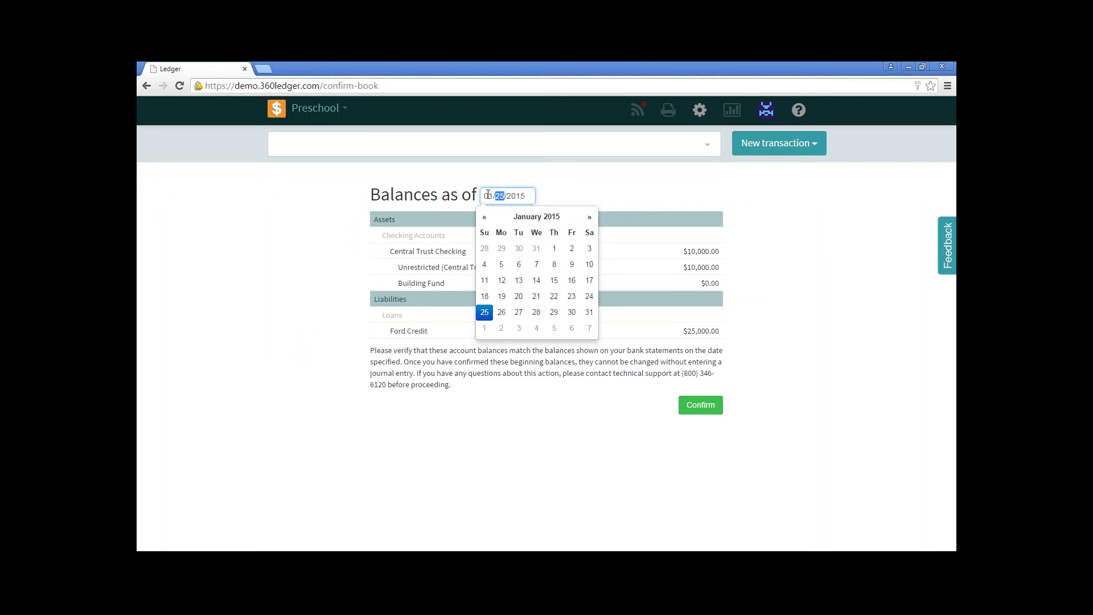
text(01)
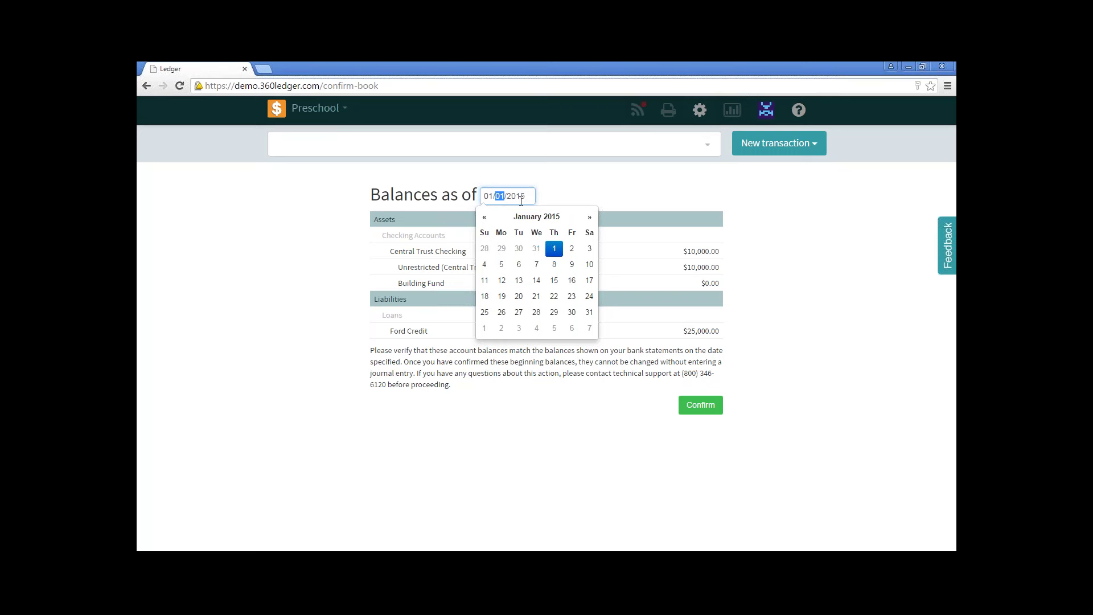
click(554, 250)
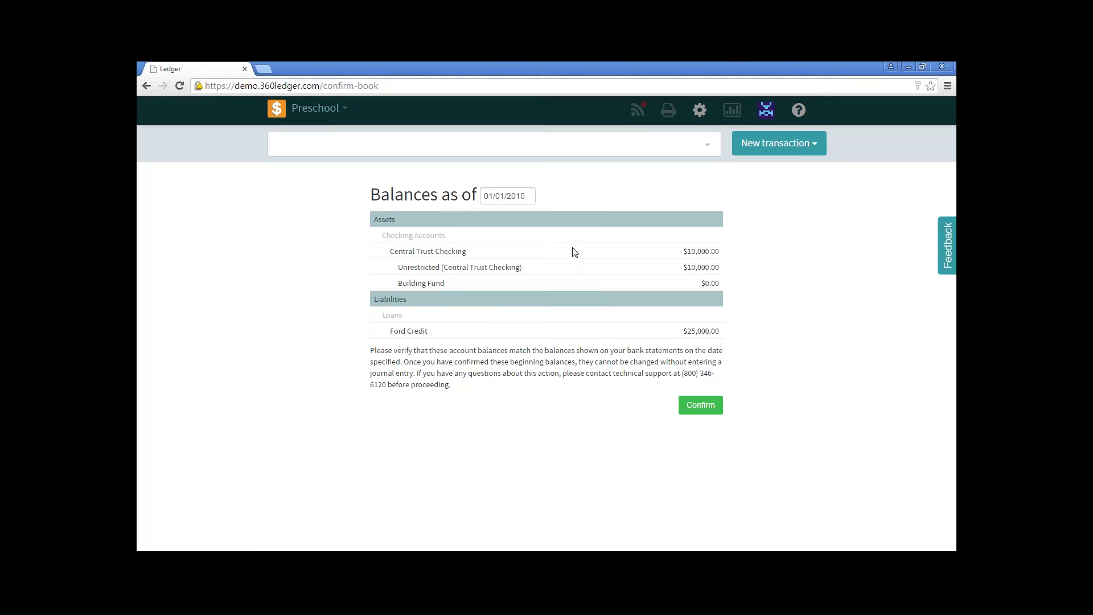
click(695, 408)
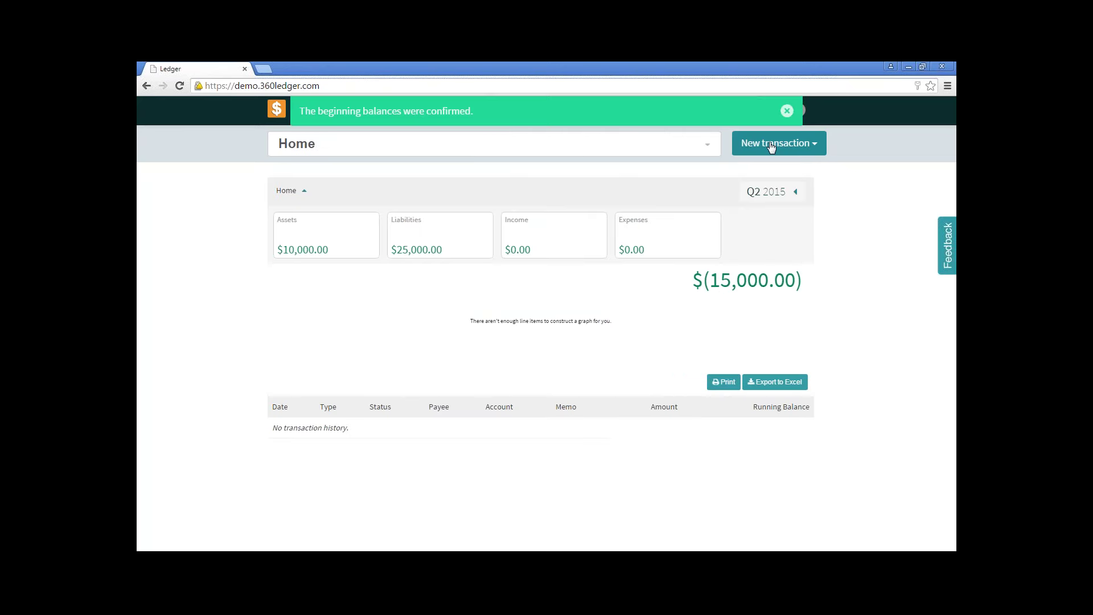
Dismiss the balances notice and open the 2015 Budgets settings page.
click(787, 112)
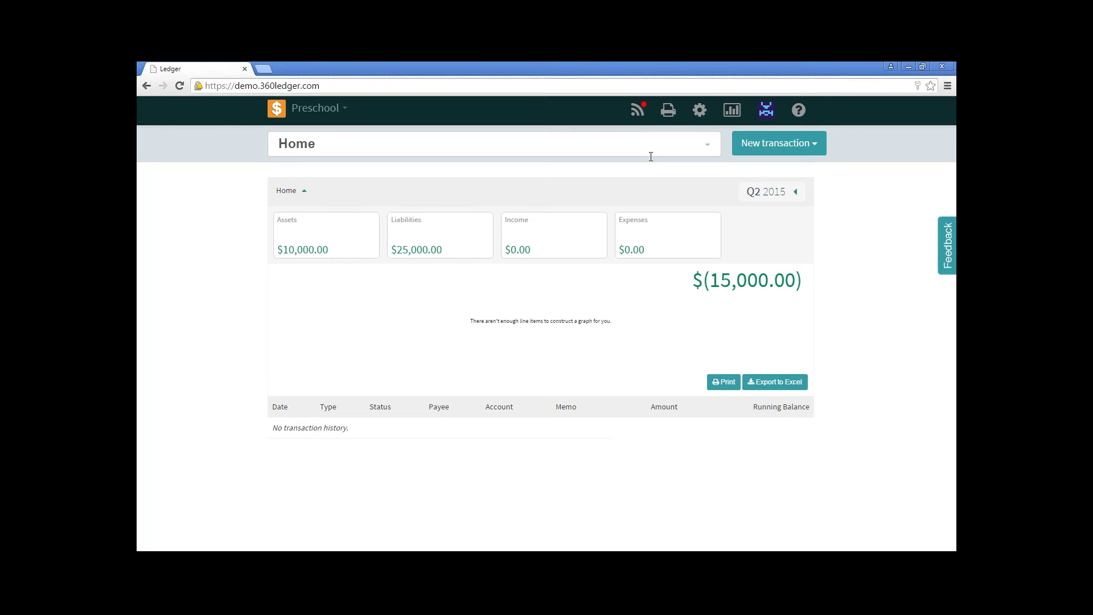
click(700, 111)
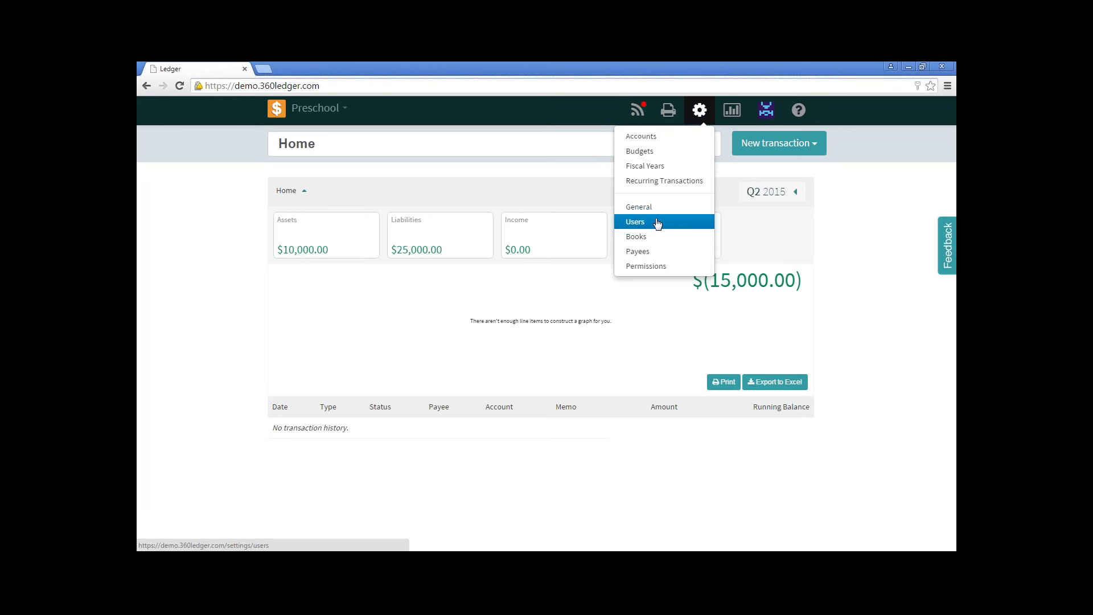
click(639, 151)
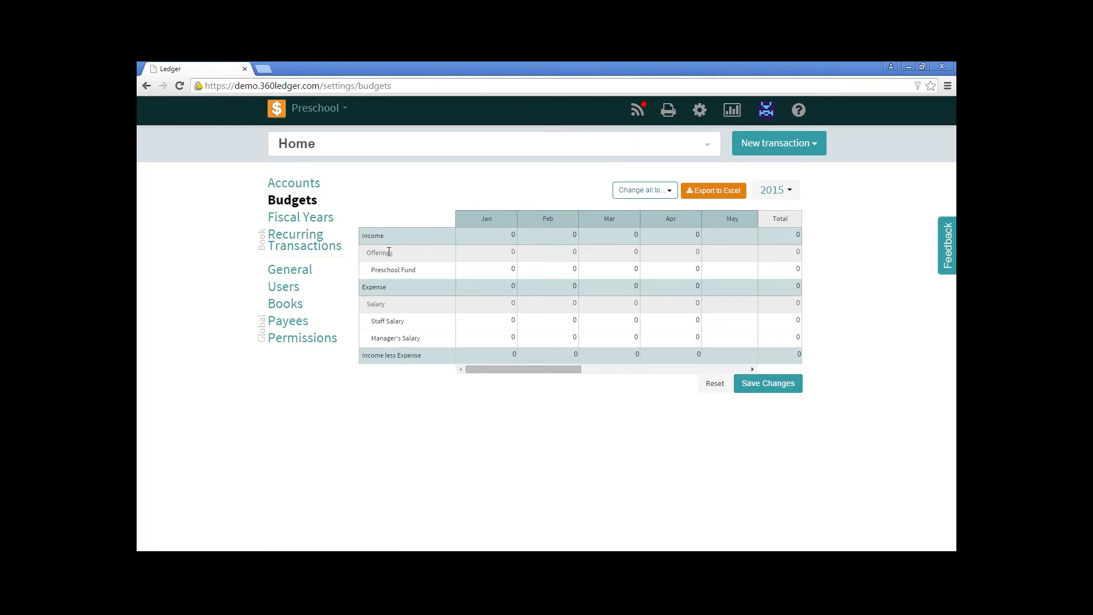
Enter 2,500 in each Preschool Fund budget cell from January through May.
click(501, 276)
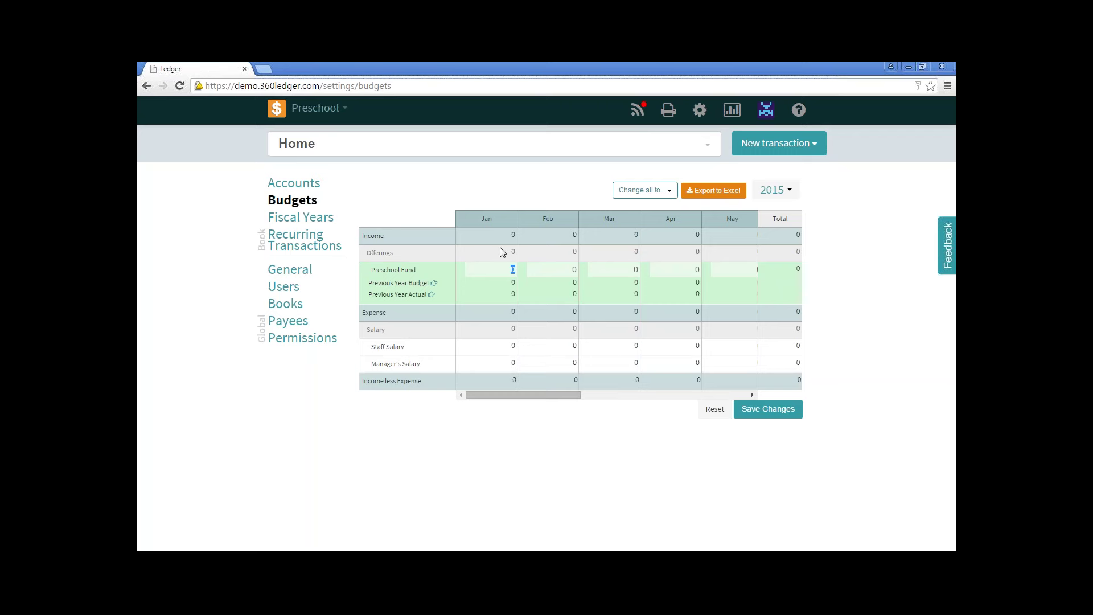
click(499, 270)
text(25000)
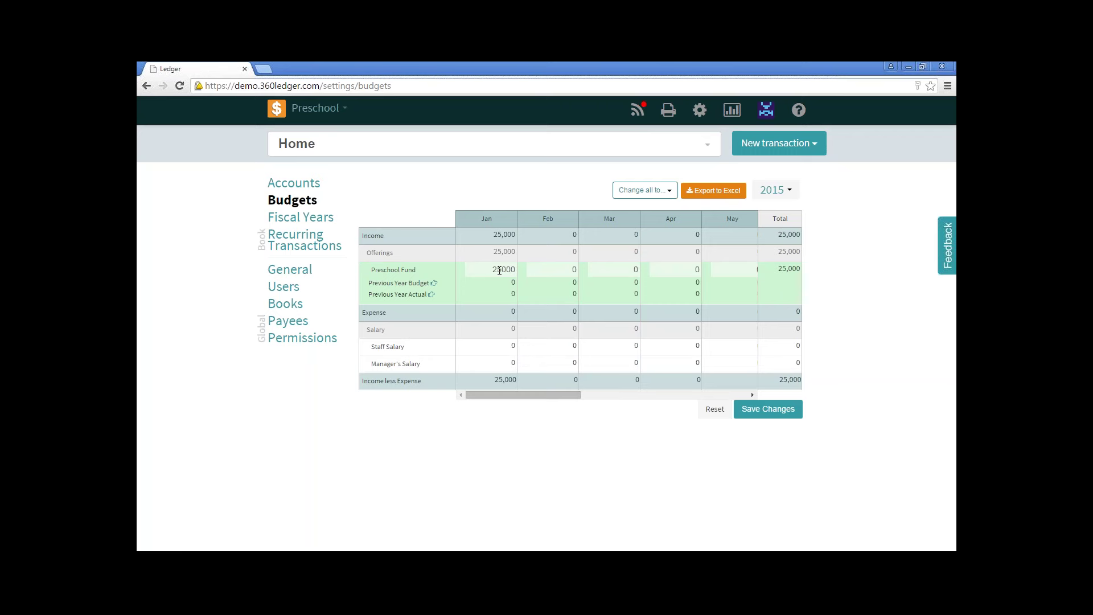
key(BackSpace)
text(2500)
key(BackSpace)
key(Tab)
text(2500)
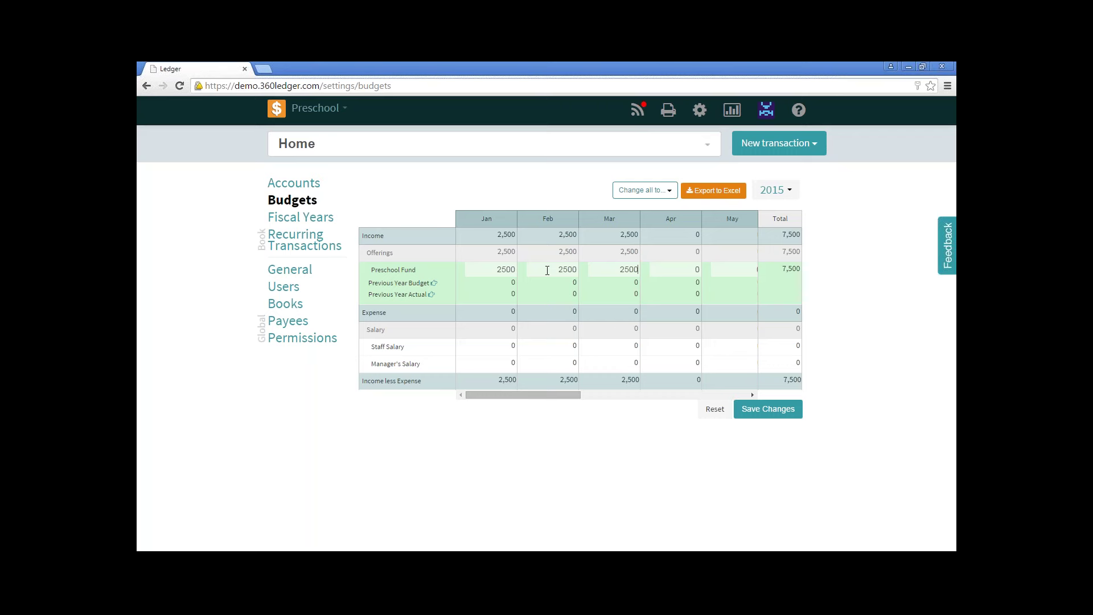
key(Tab)
text(25002500)
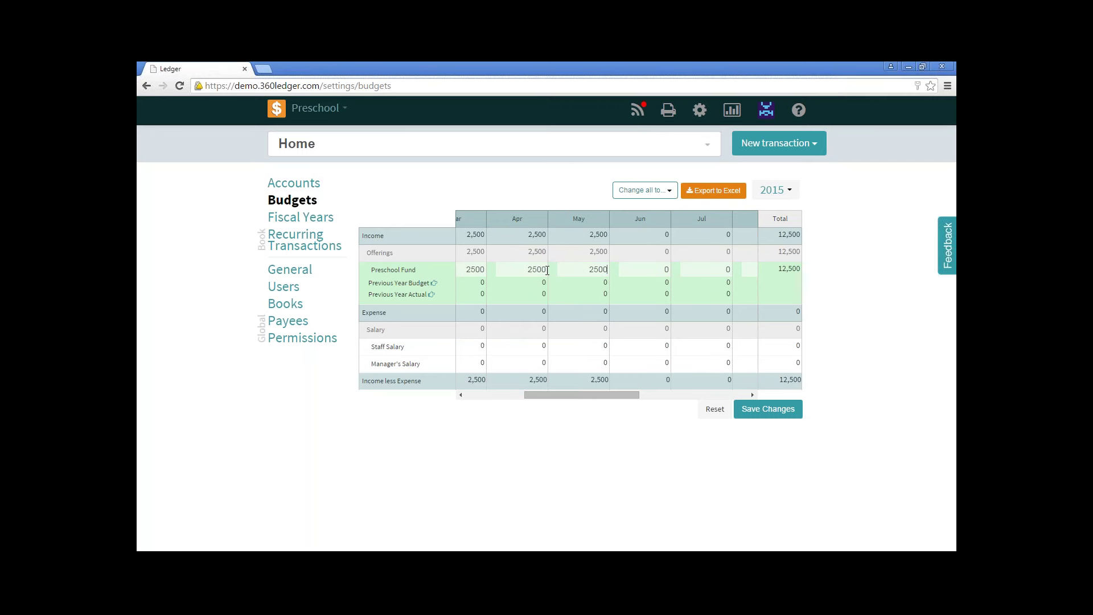
key(Tab)
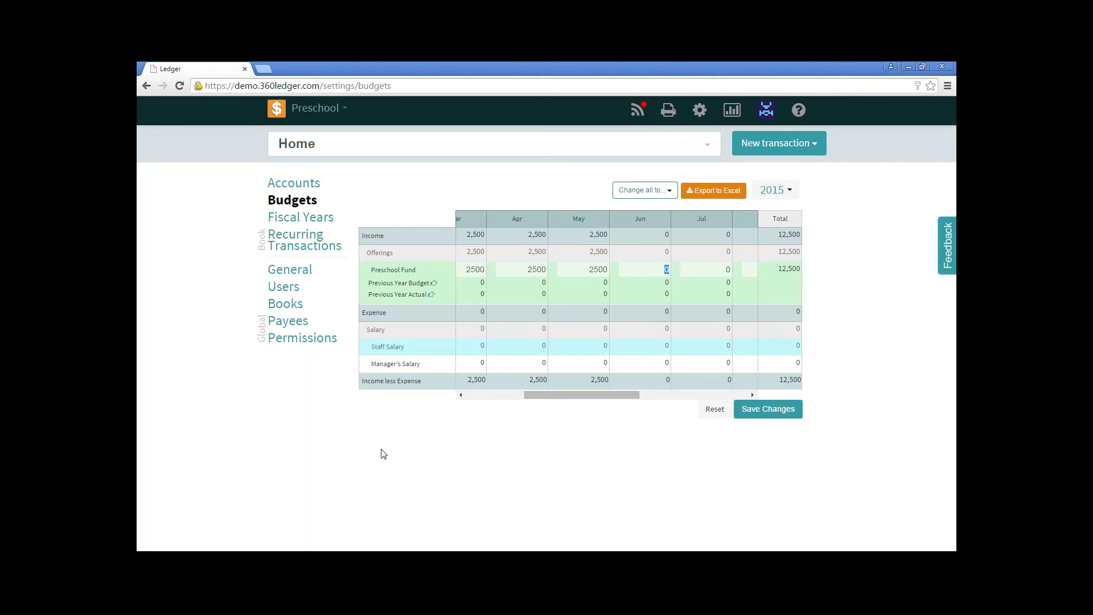
click(503, 397)
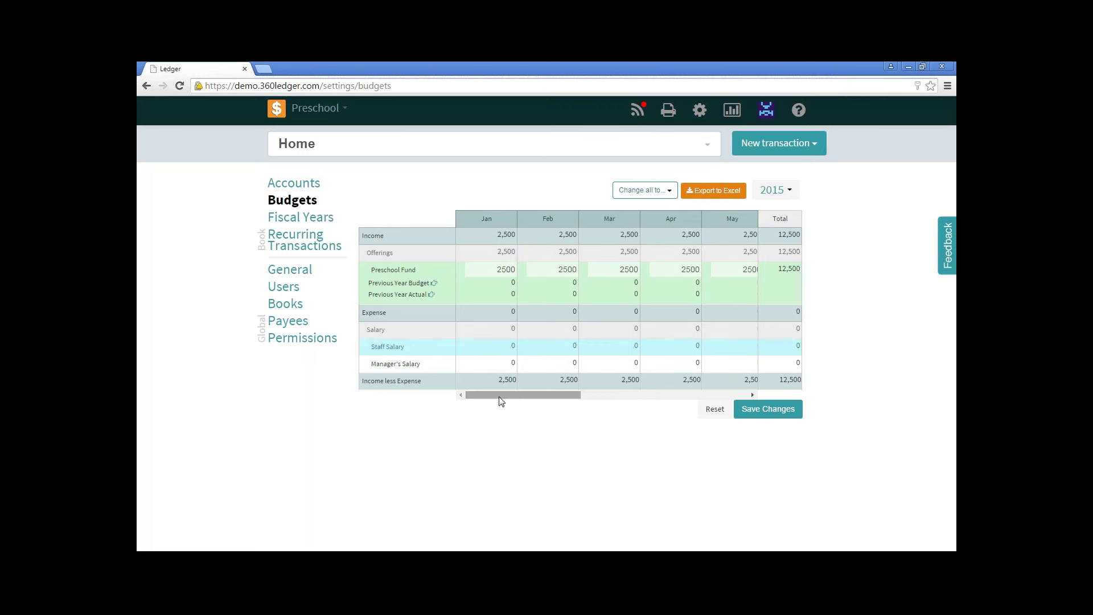
Look over the Staff Salary fill-all options unchanged, then save the Preschool Fund budget.
click(493, 347)
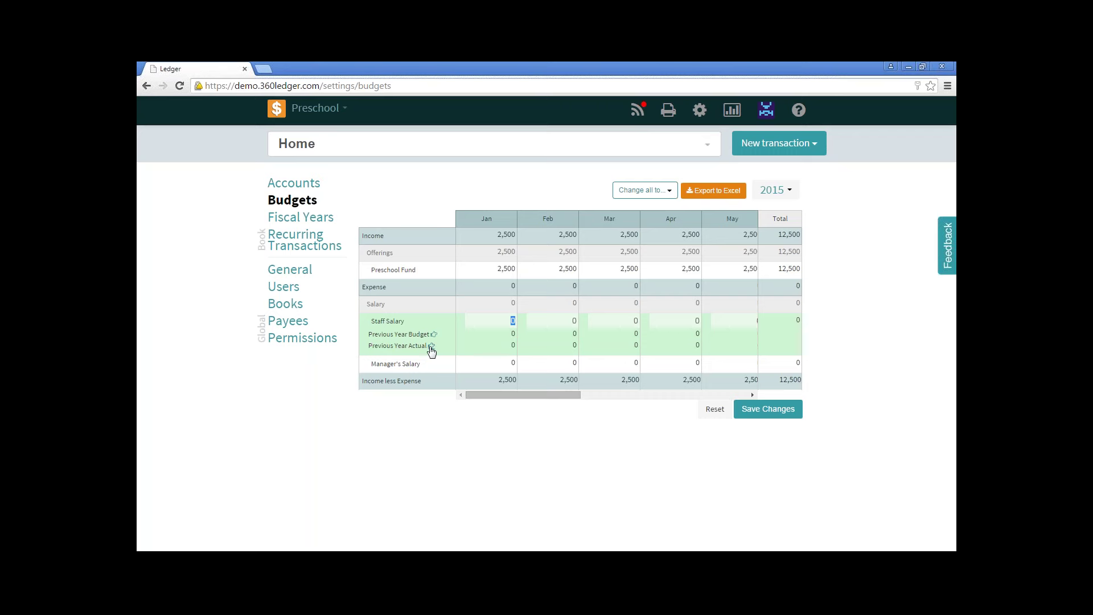
click(653, 192)
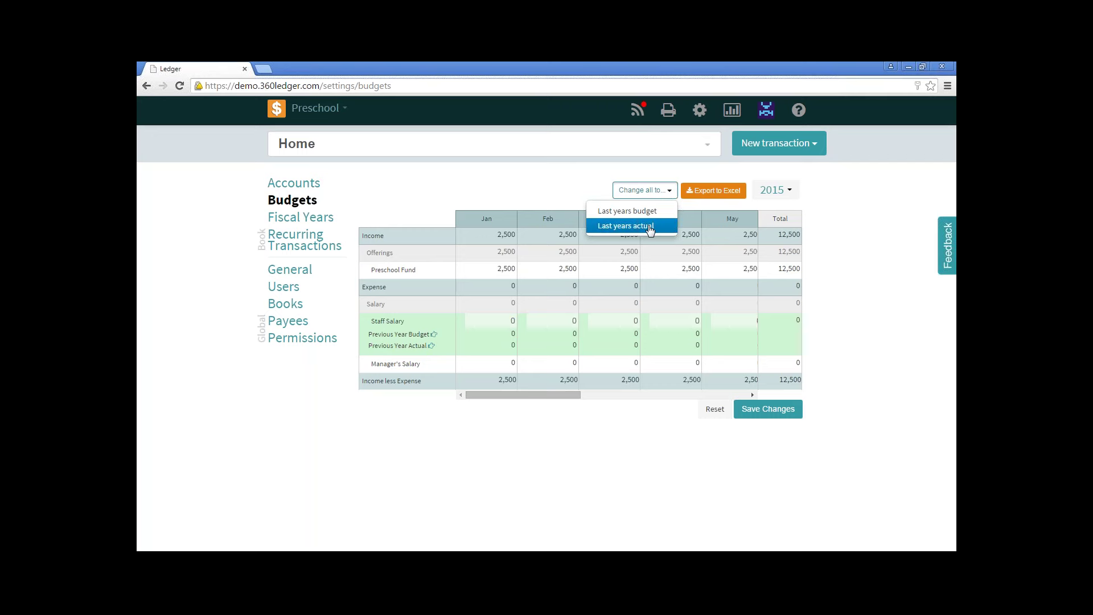
click(576, 180)
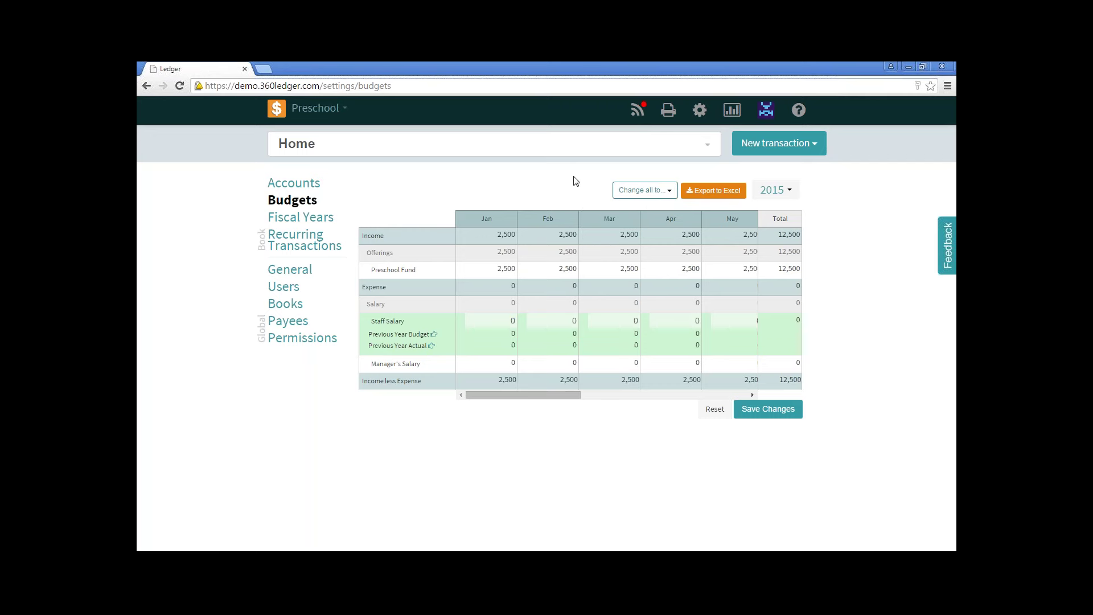
click(765, 410)
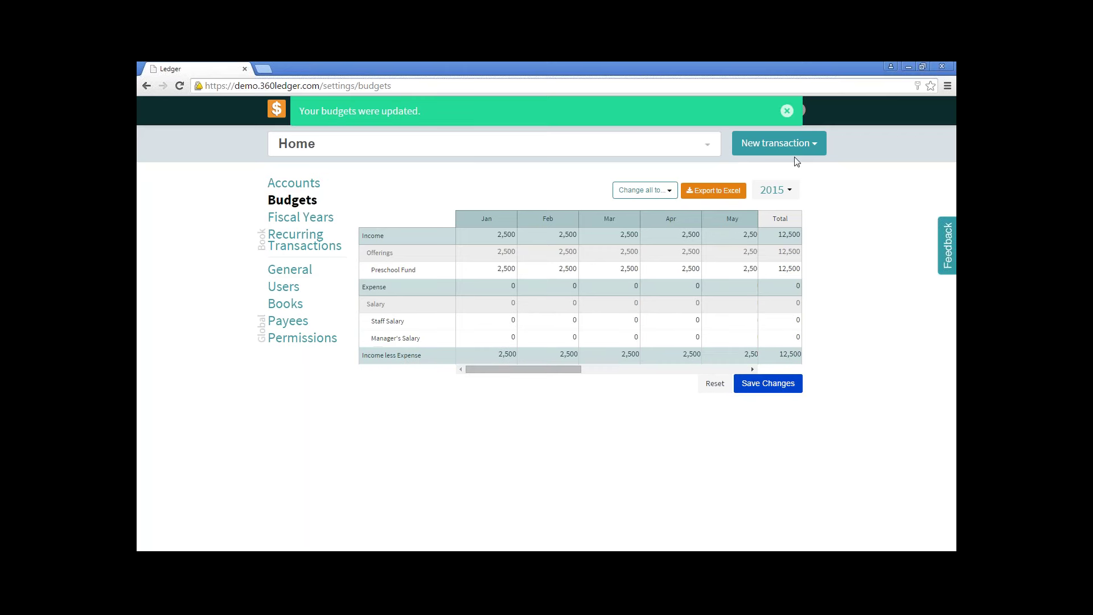
Dismiss the notice and check the budget year list, keeping 2015.
click(785, 112)
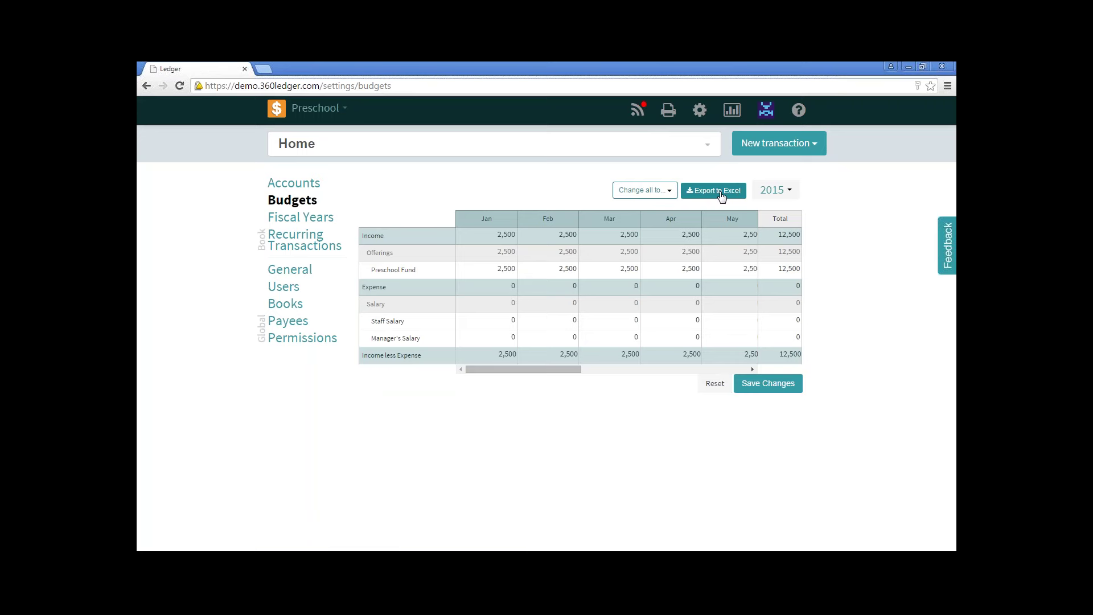
click(773, 192)
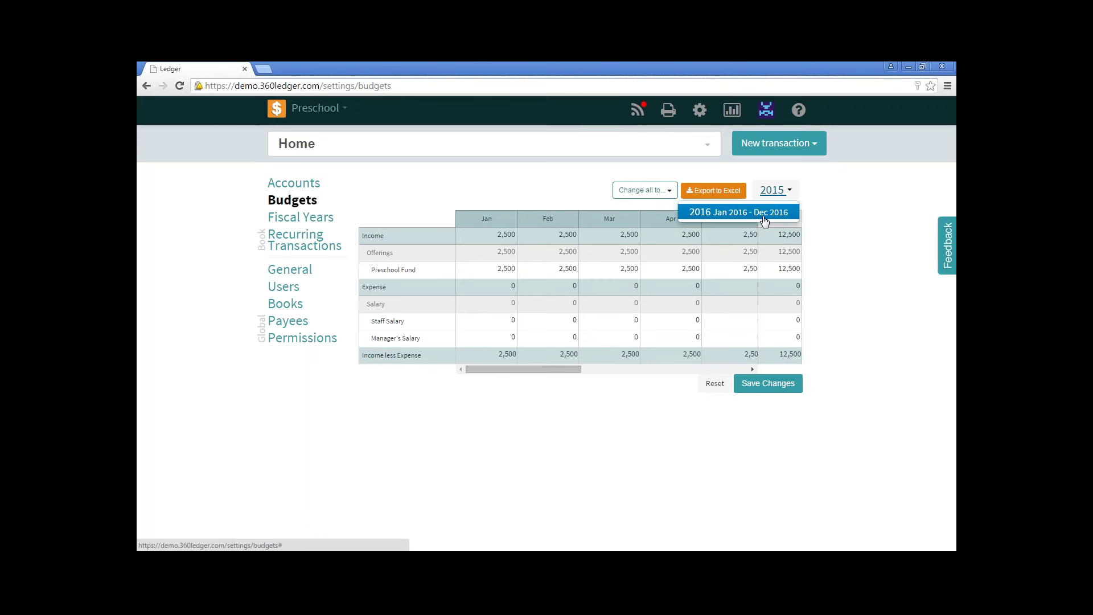
click(864, 234)
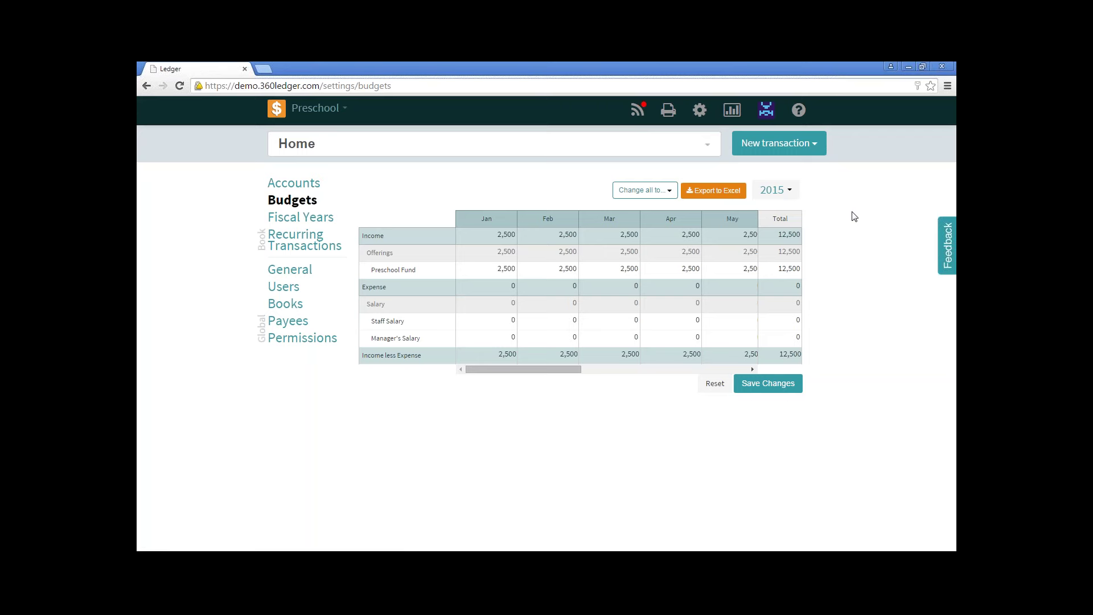
Budget January salaries at 4,000 for Staff Salary and 5,000 for Manager's Salary, and save.
click(502, 325)
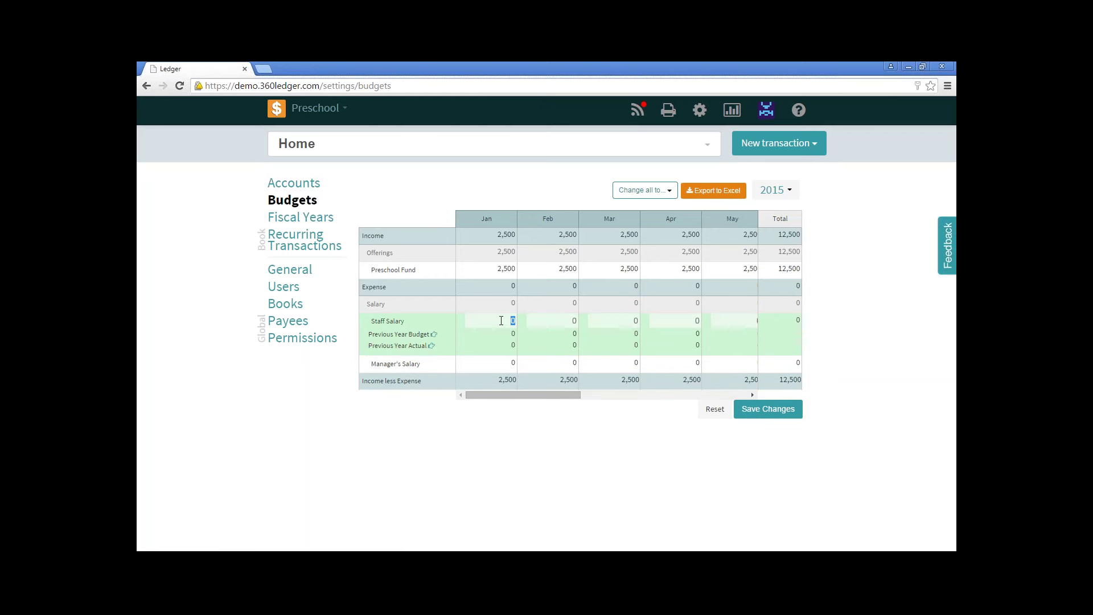
text(4,00)
text(00)
key(Return)
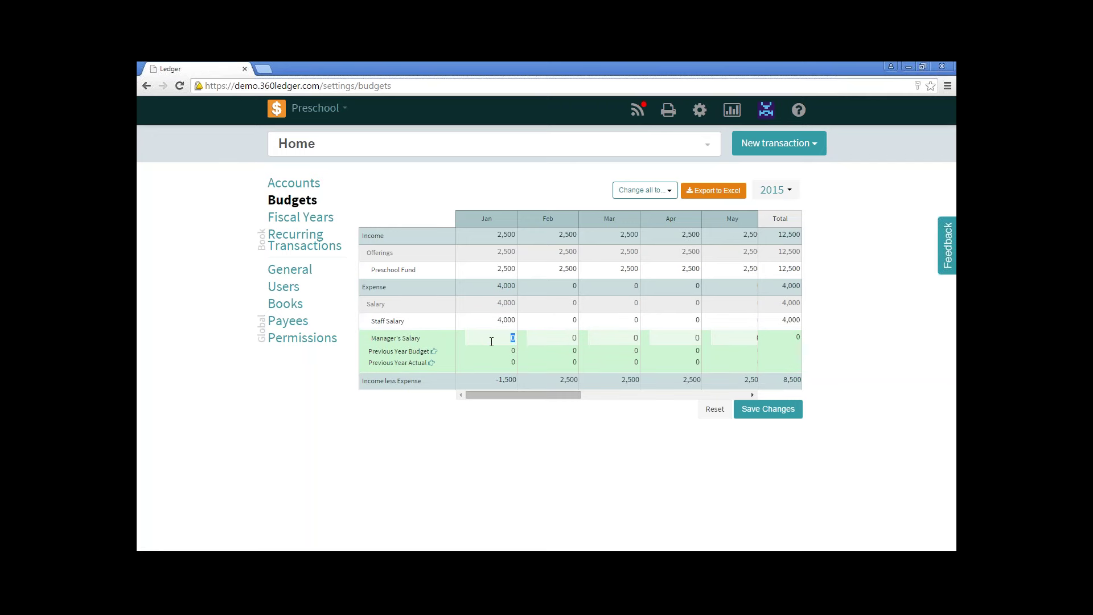
text(5000)
key(Tab)
click(773, 410)
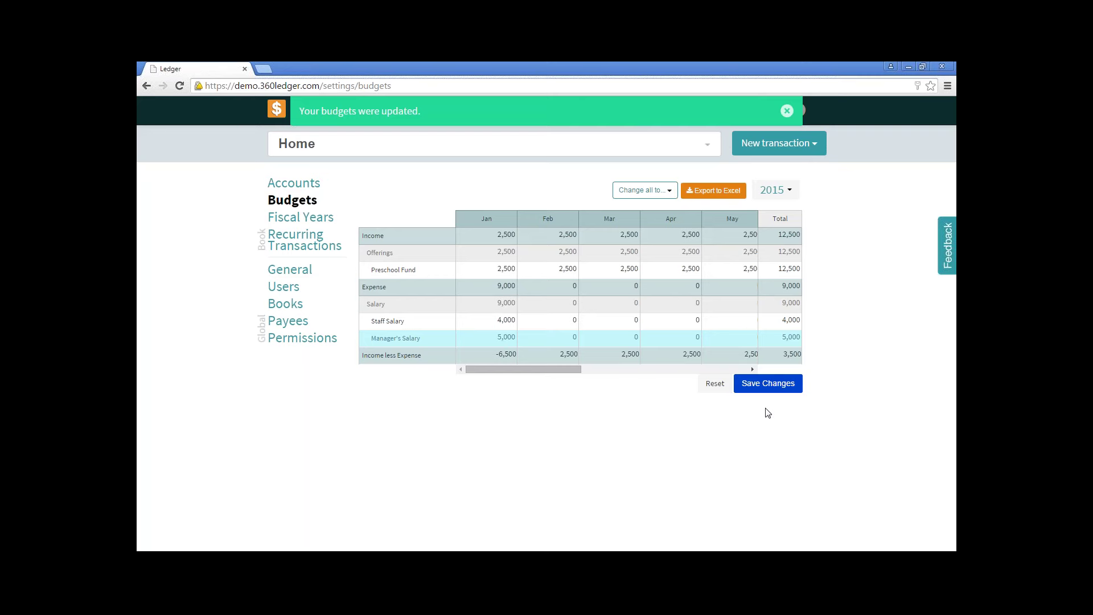
click(787, 111)
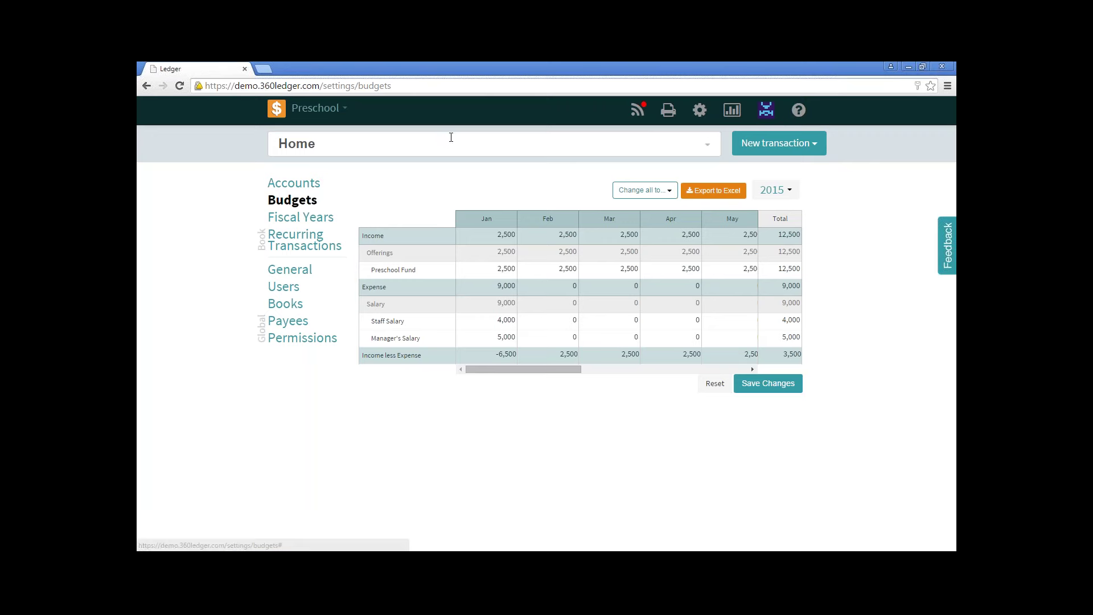
Switch from the Preschool book to the General book.
click(322, 113)
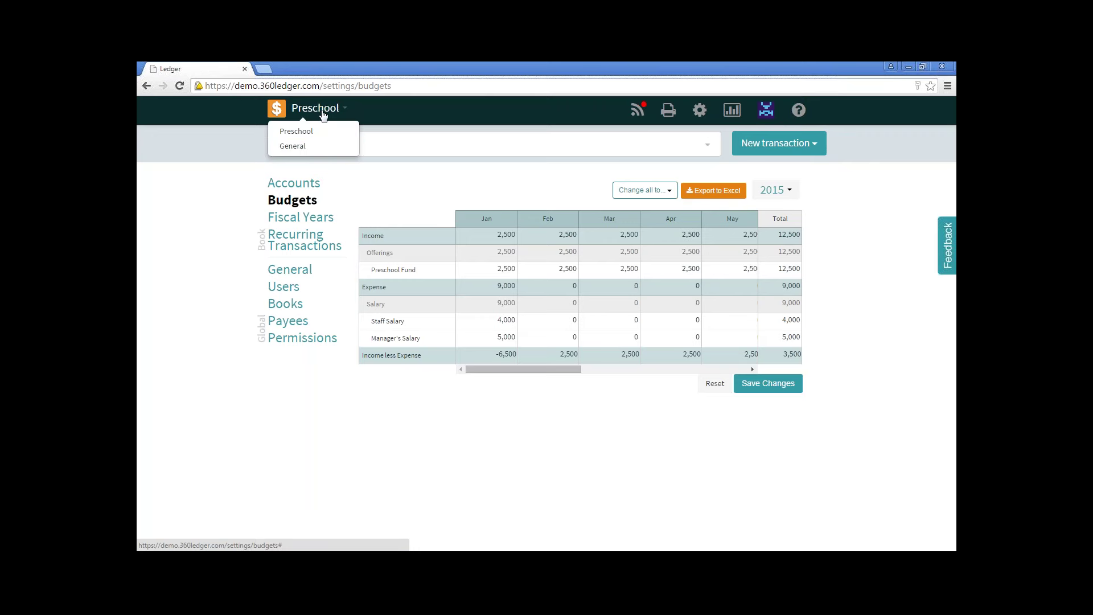
click(306, 146)
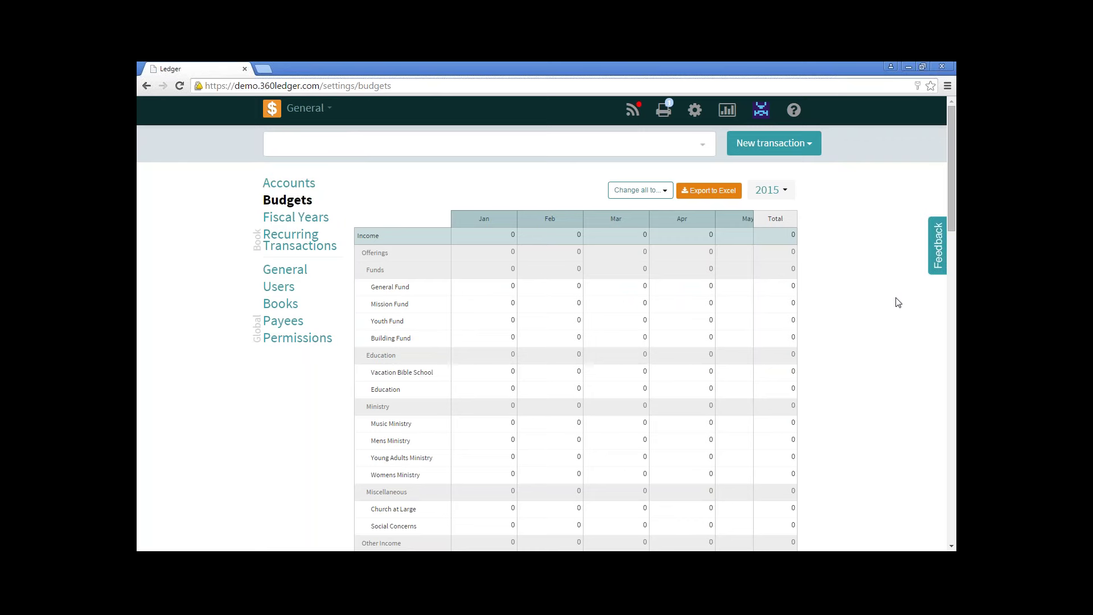
Show the General book's Q2 2015 Income & Expense report, with $32,957.10 actual income.
click(728, 111)
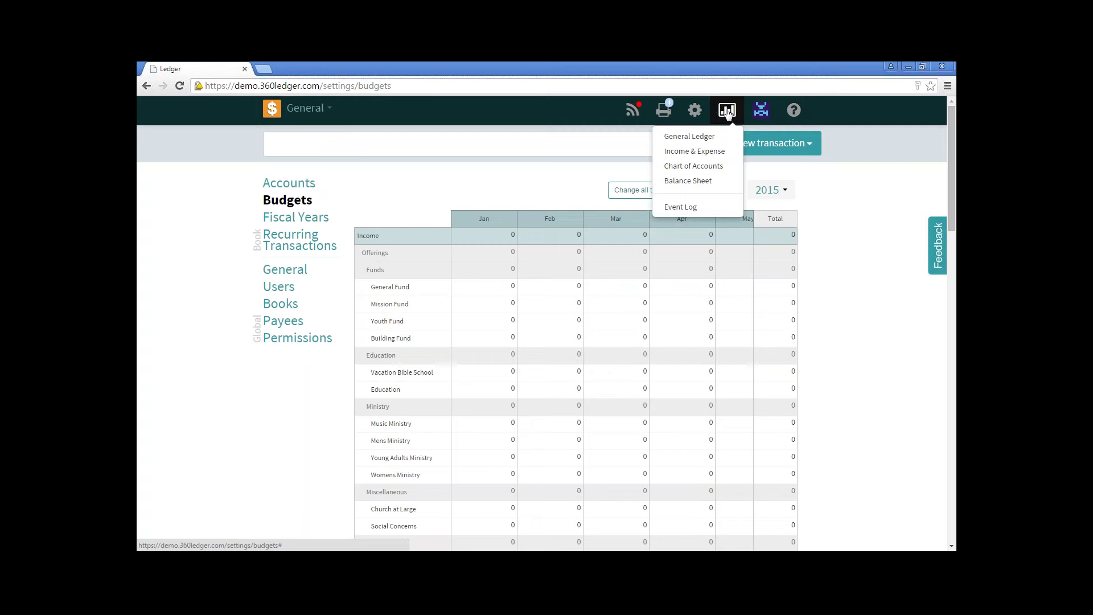
click(723, 151)
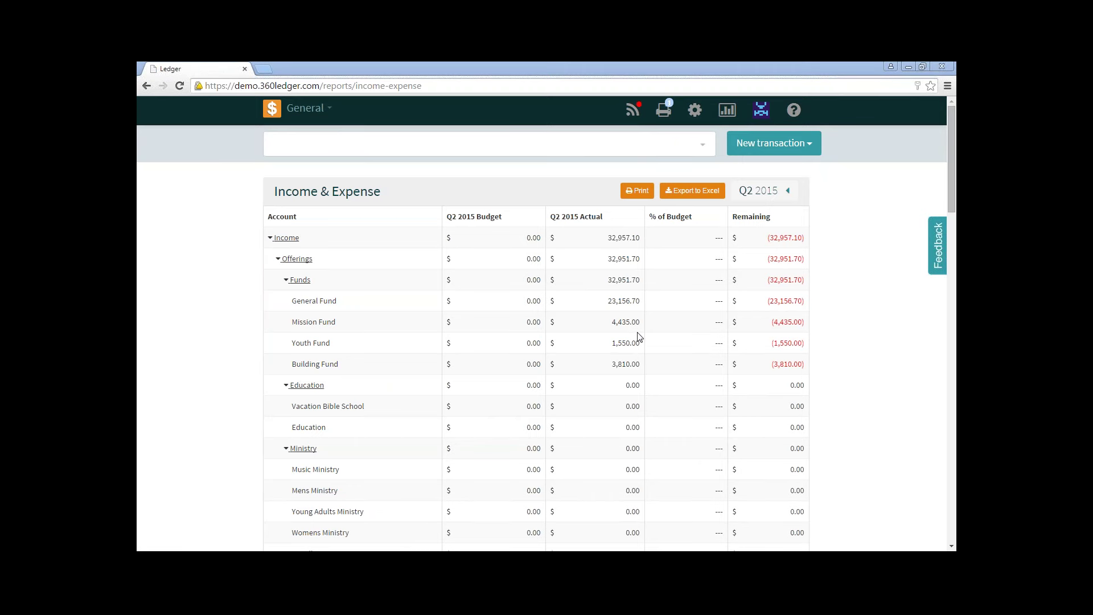
Open a printable version of the Q2 2015 Income & Expense report in a new tab, cancelling printing.
click(638, 193)
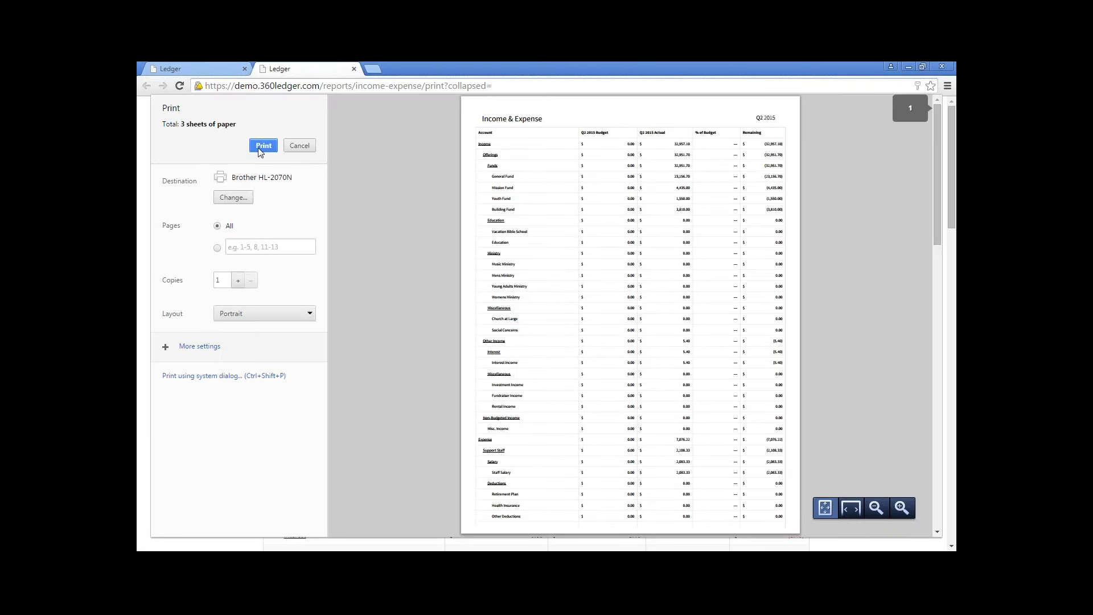
click(299, 146)
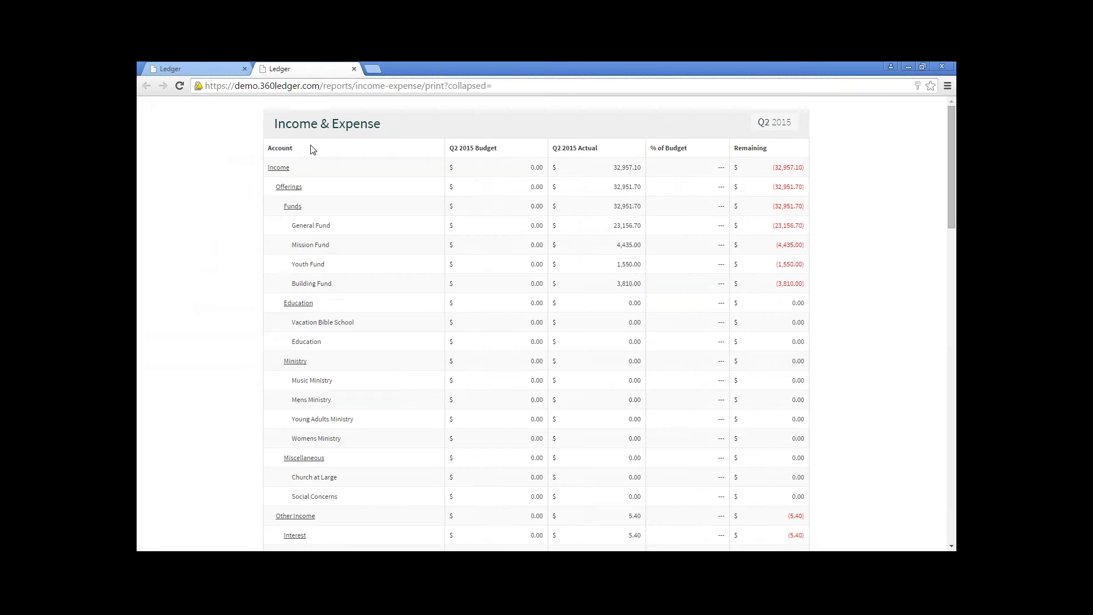
Close the print tab and change the report period to January 2015.
click(354, 69)
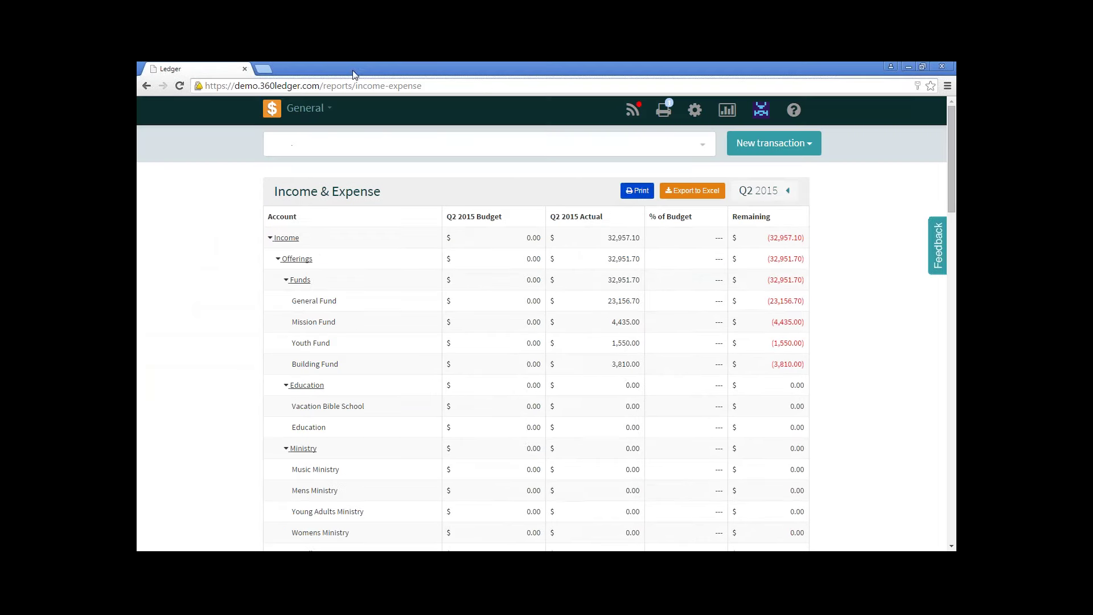
click(766, 193)
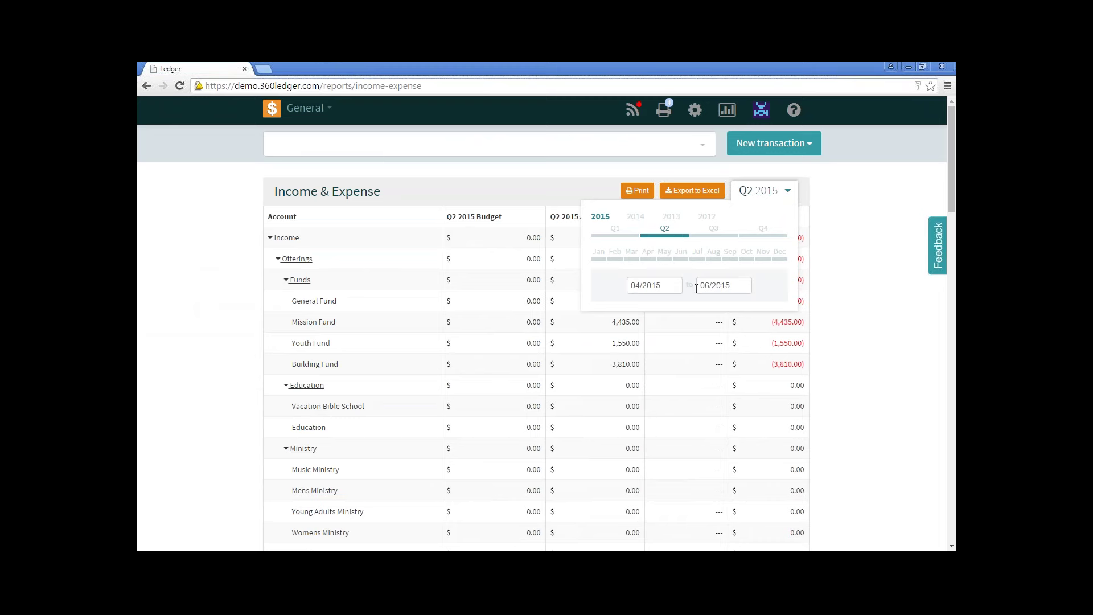
click(599, 260)
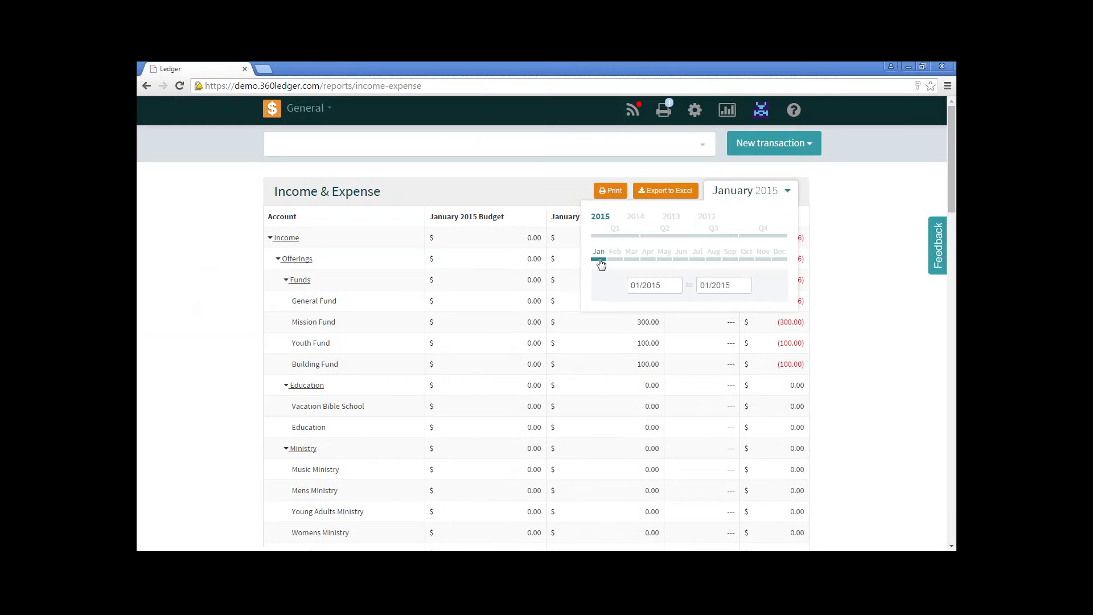
click(764, 192)
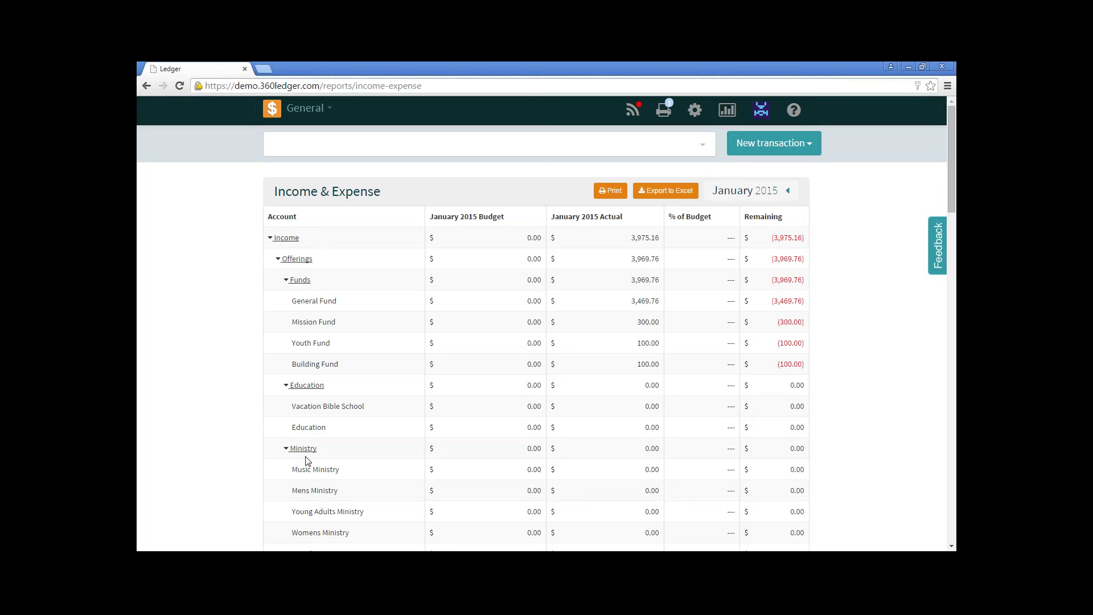
Collapse the Ministry, Education, Funds, Miscellaneous, Interest and Other Income Miscellaneous groups.
click(285, 450)
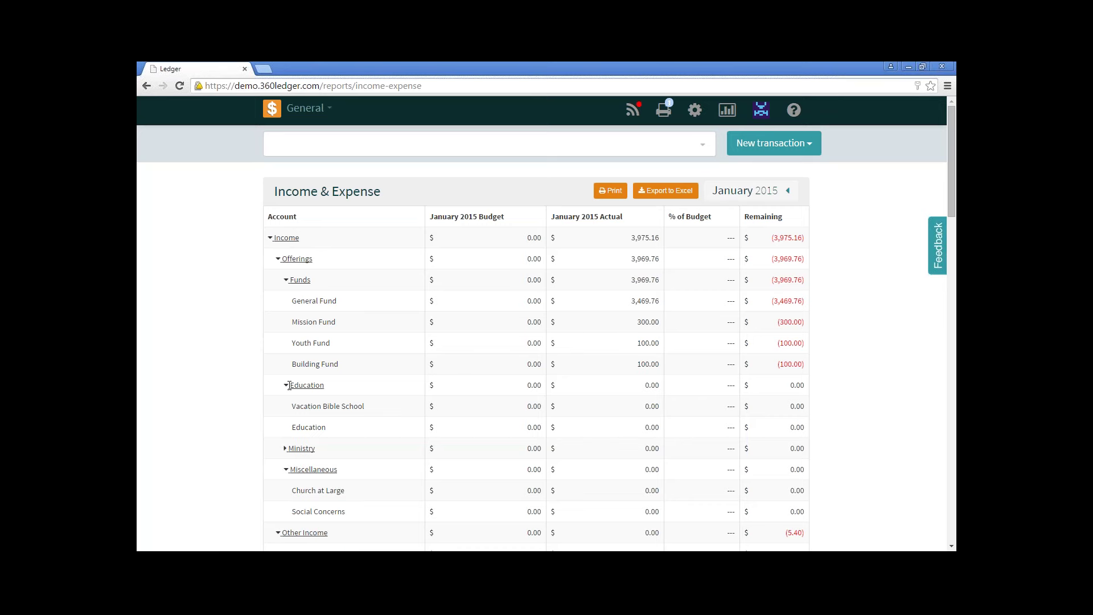
click(286, 385)
click(286, 280)
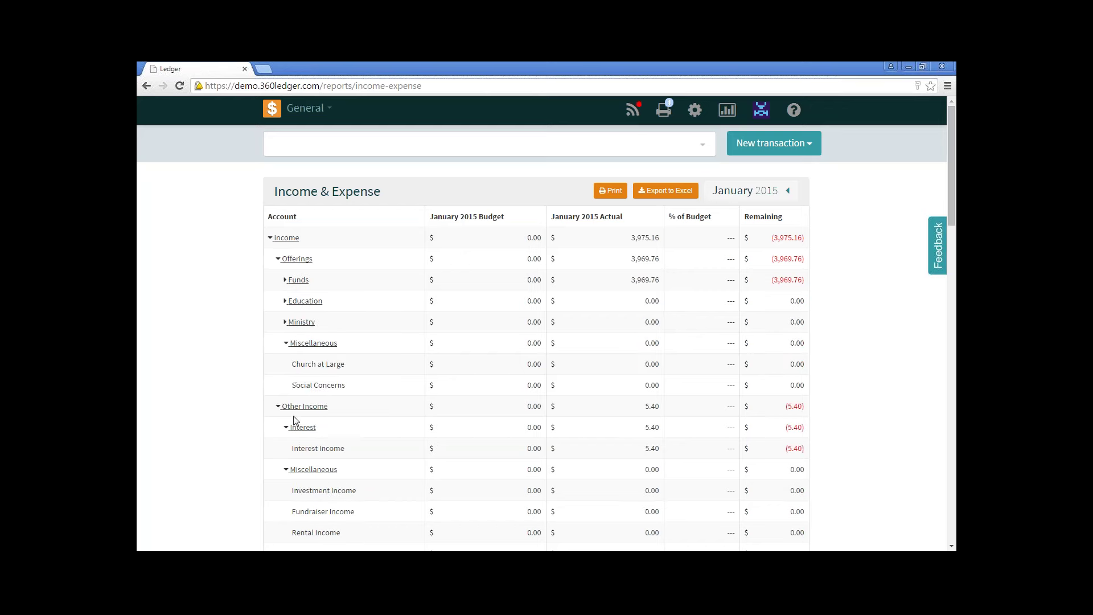
click(286, 344)
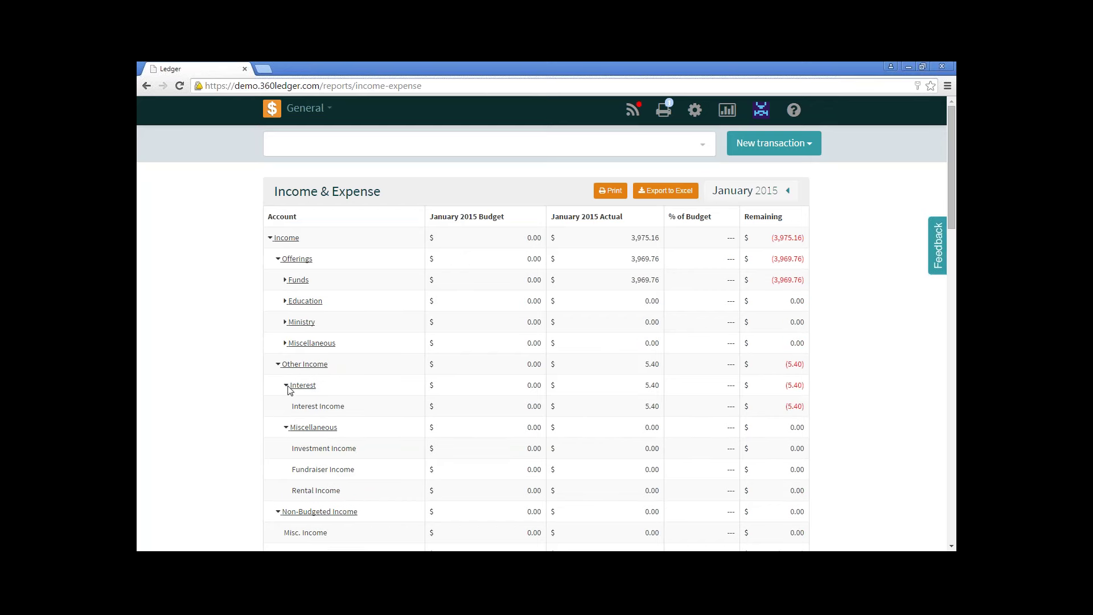
click(286, 385)
click(285, 406)
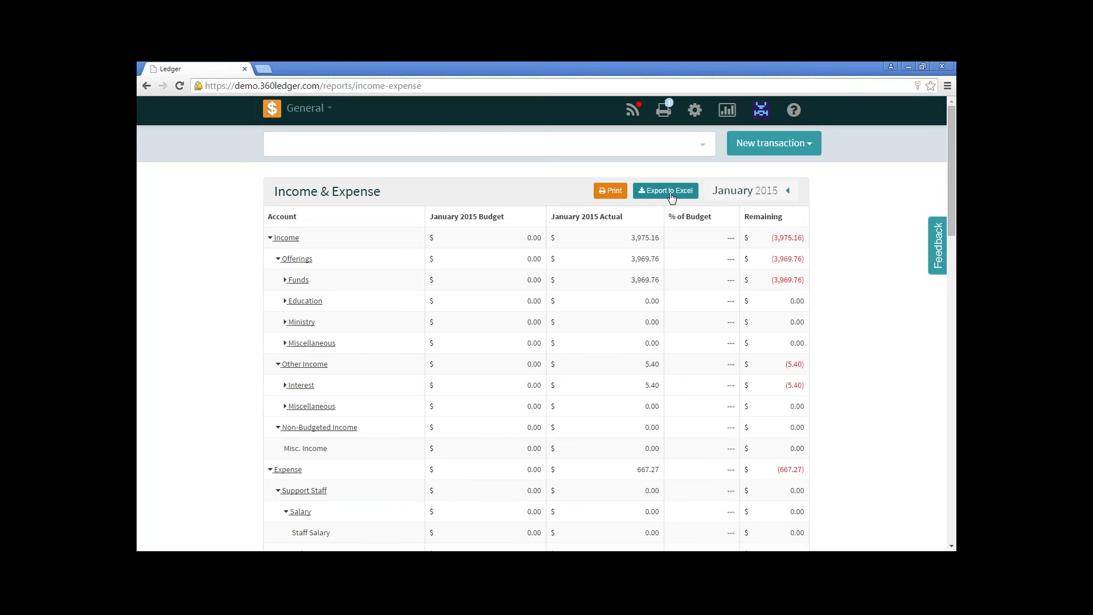
Collapse Salary, then export the January 2015 report and open income-expense (1).xlsx in Excel.
click(286, 511)
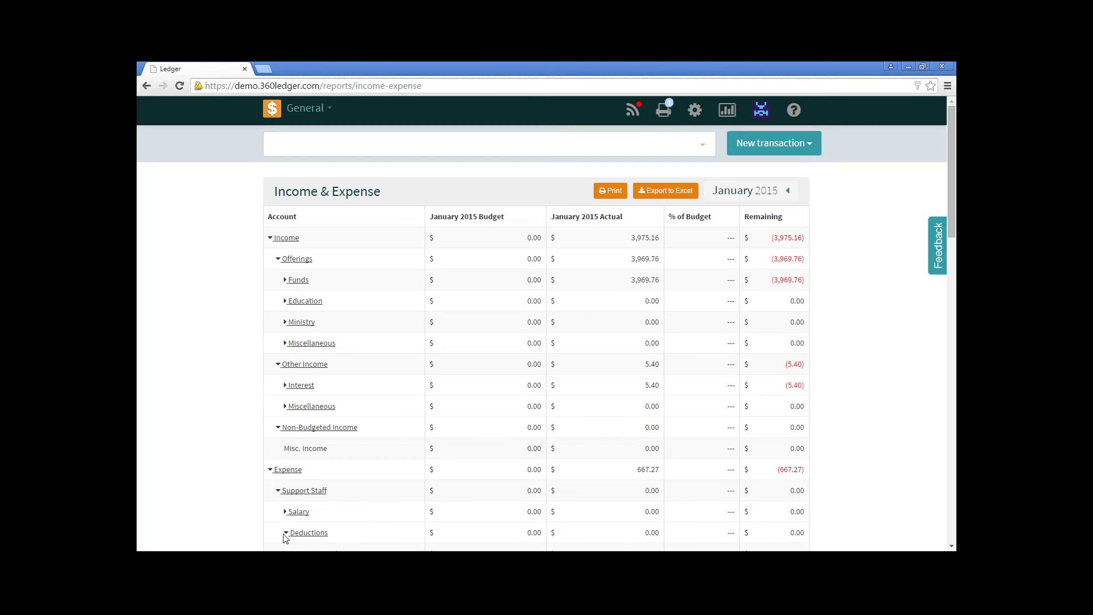
click(666, 191)
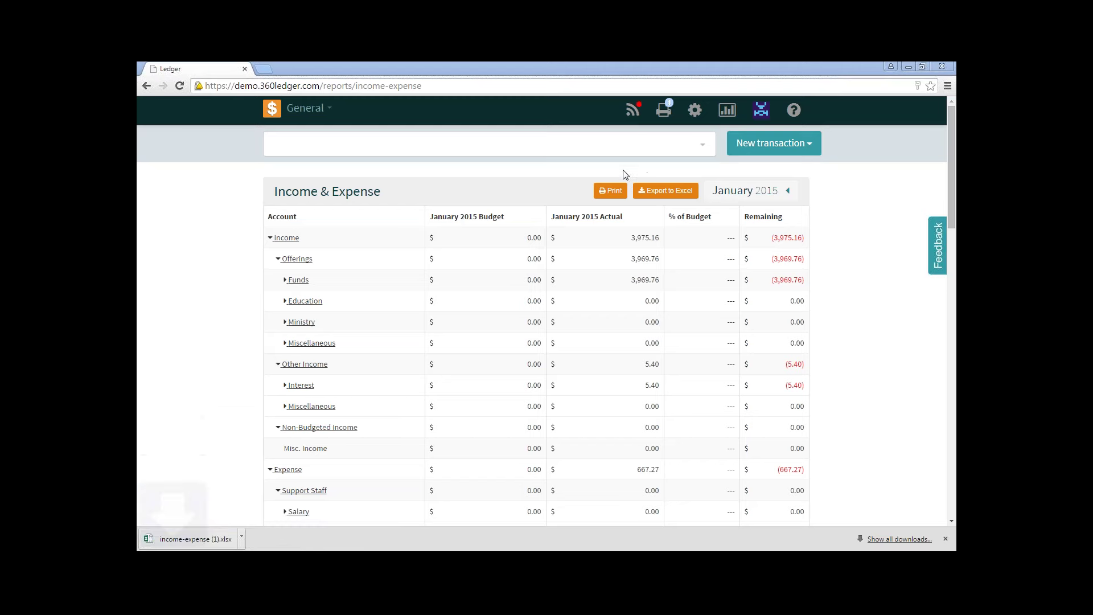
click(193, 539)
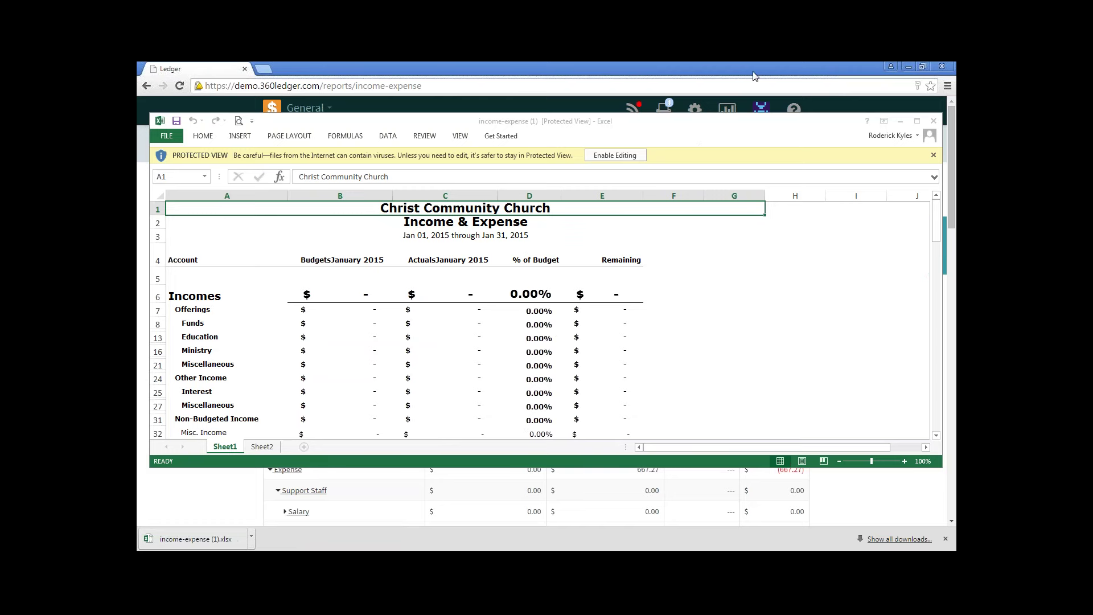
Enable editing, maximise Excel, and widen columns E and A so totals and labels show.
click(622, 156)
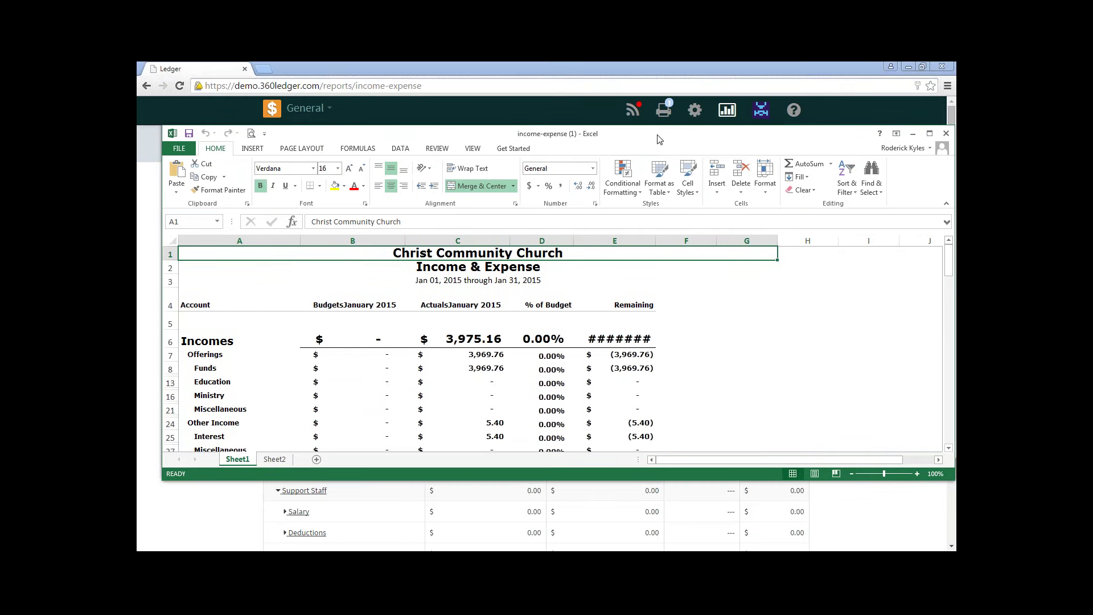
double_click(661, 136)
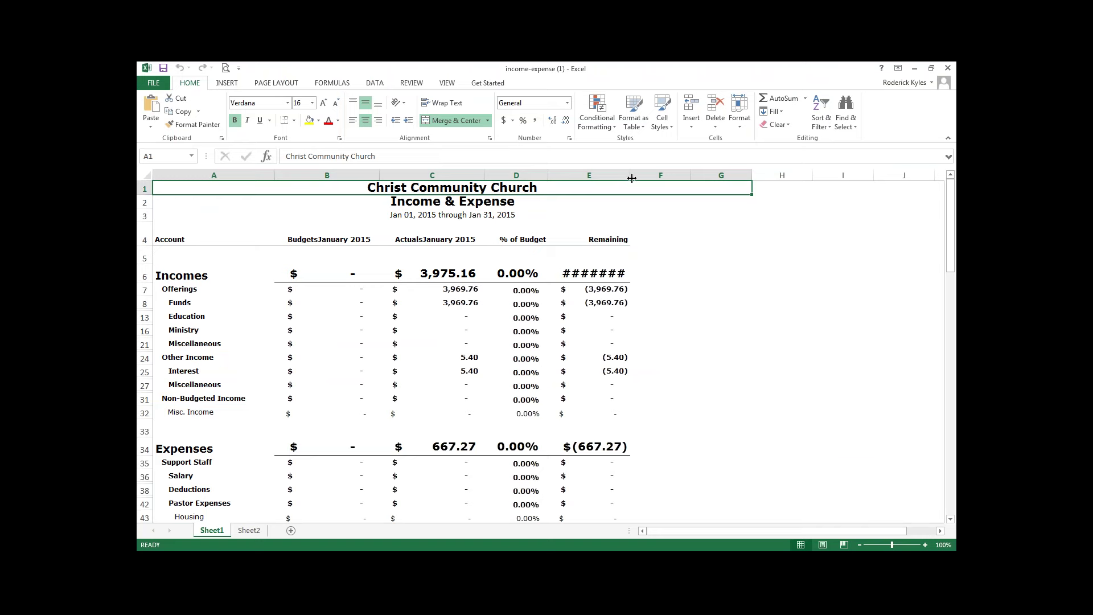
drag(630, 175, 643, 175)
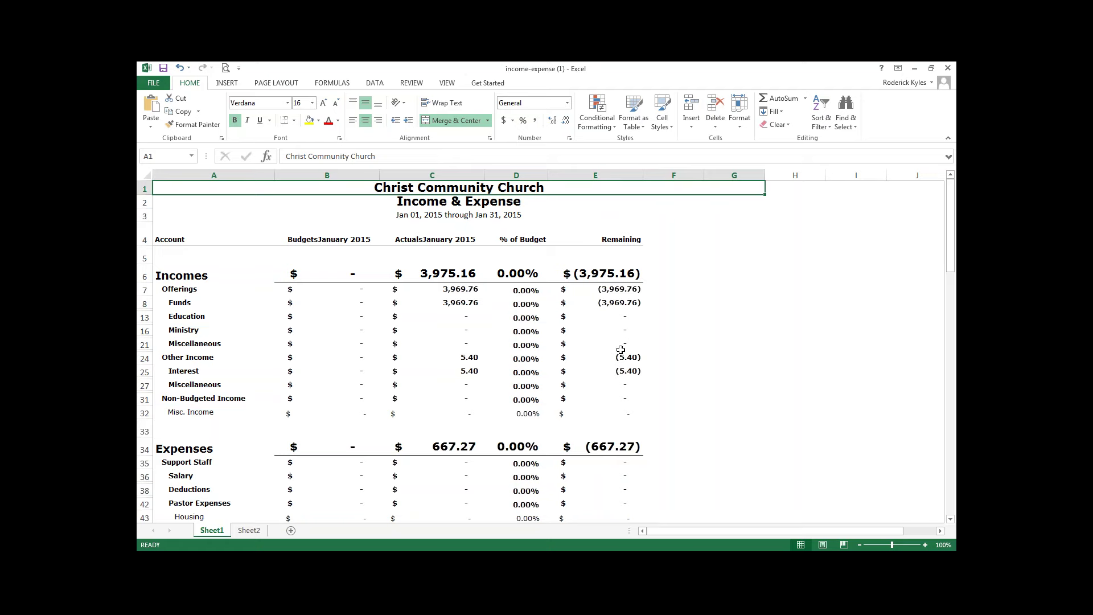
scroll(620, 349, down, 1)
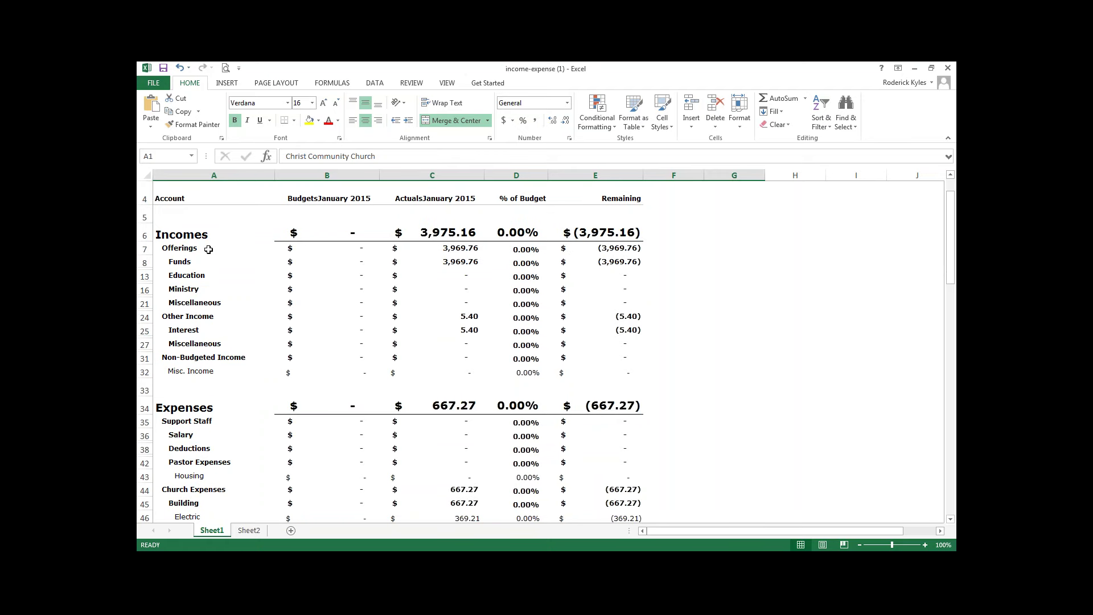
scroll(263, 329, down, 9)
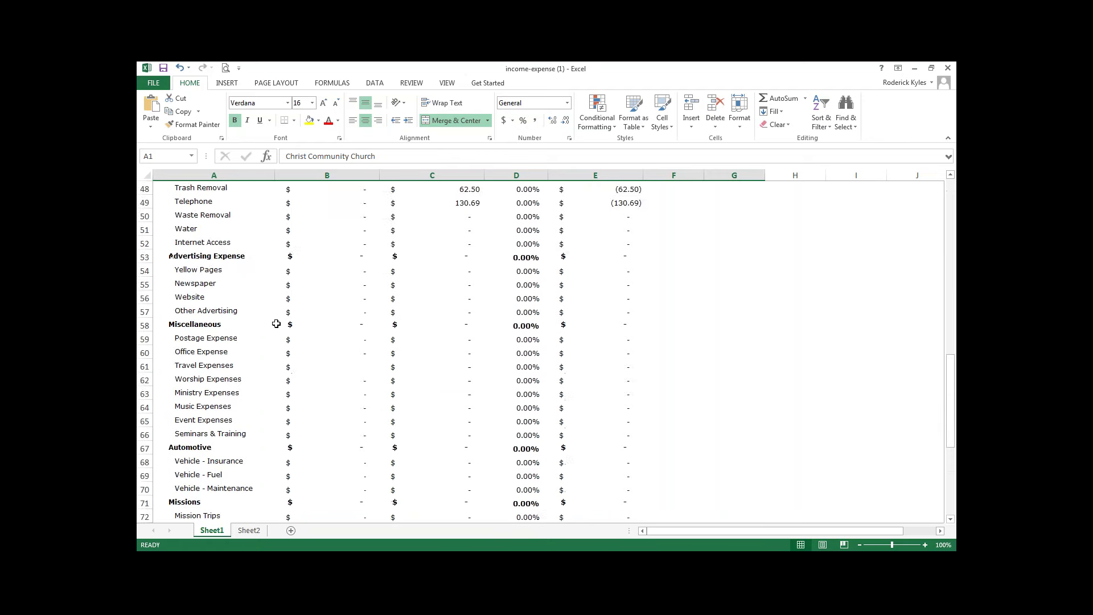
scroll(276, 323, down, 11)
scroll(287, 319, up, 1)
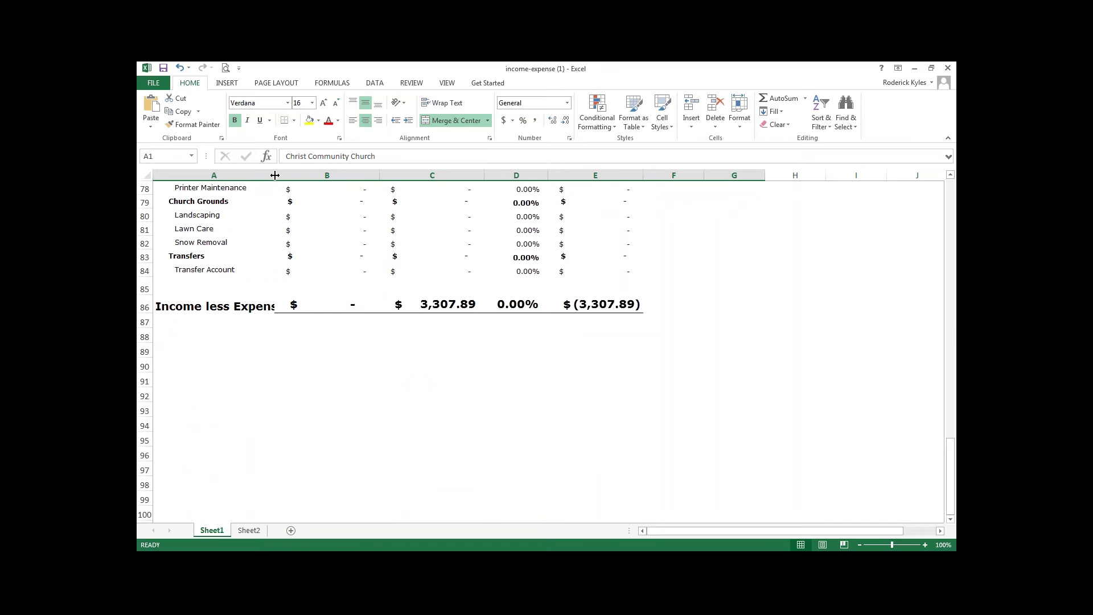
drag(275, 175, 321, 175)
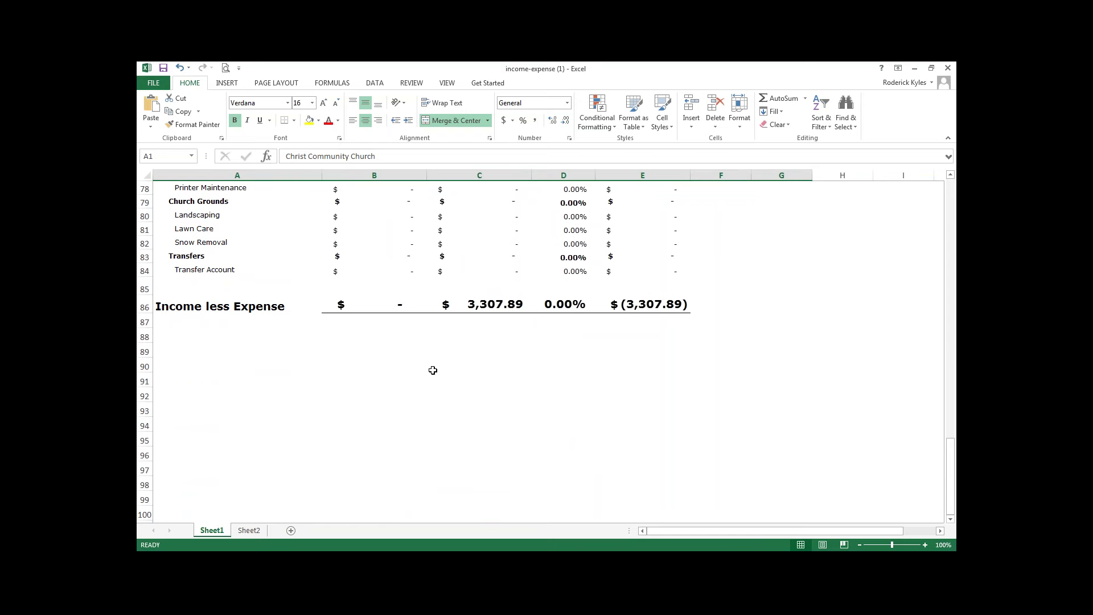
Close the income-expense (1).xlsx workbook in Excel without saving it.
right_click(544, 71)
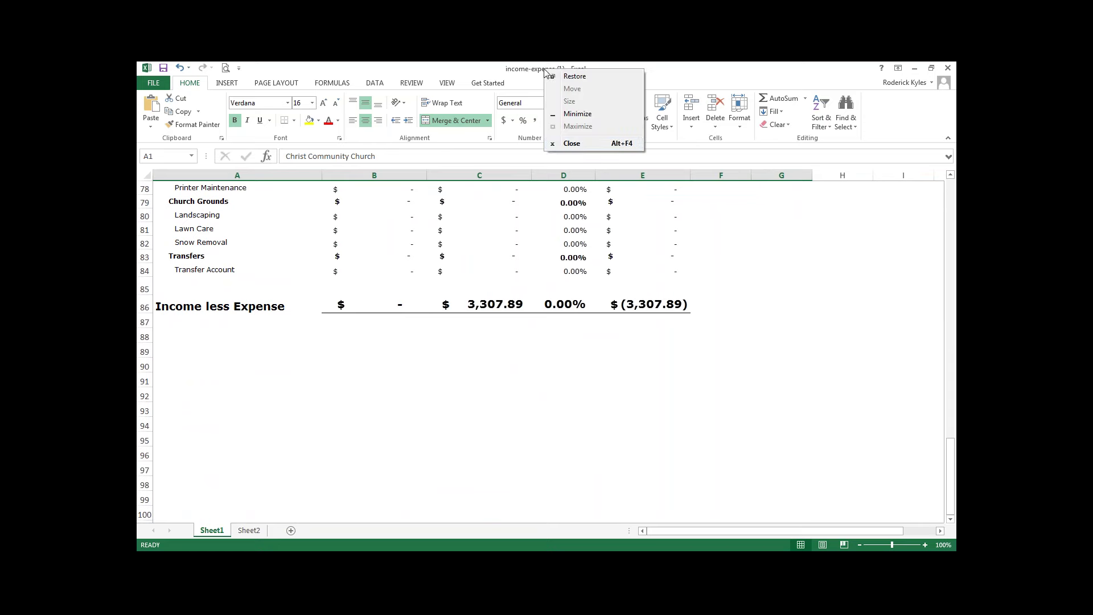
click(573, 144)
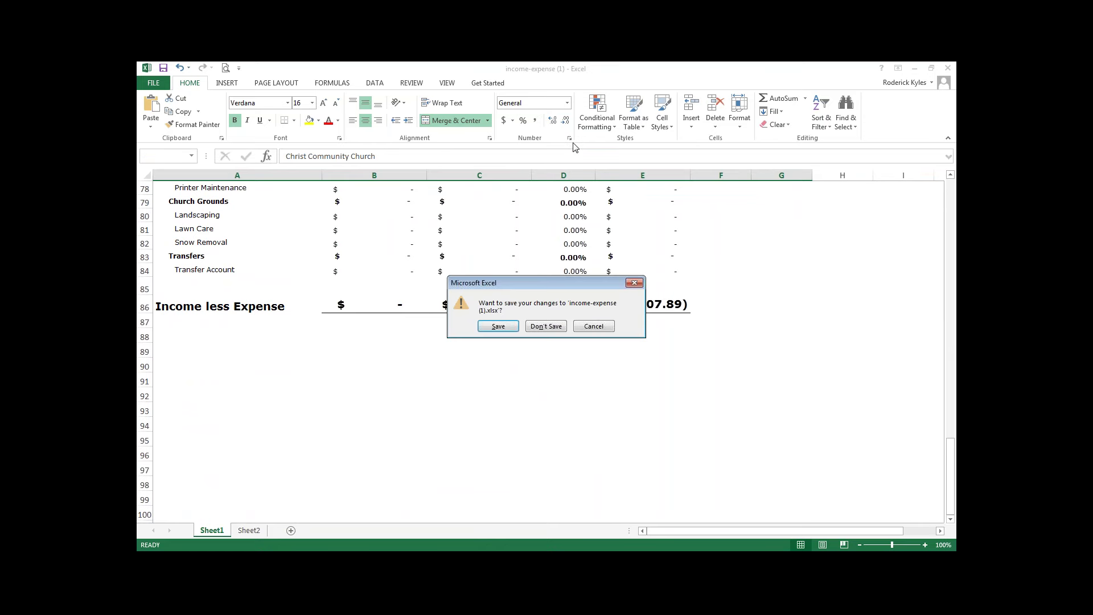
click(549, 326)
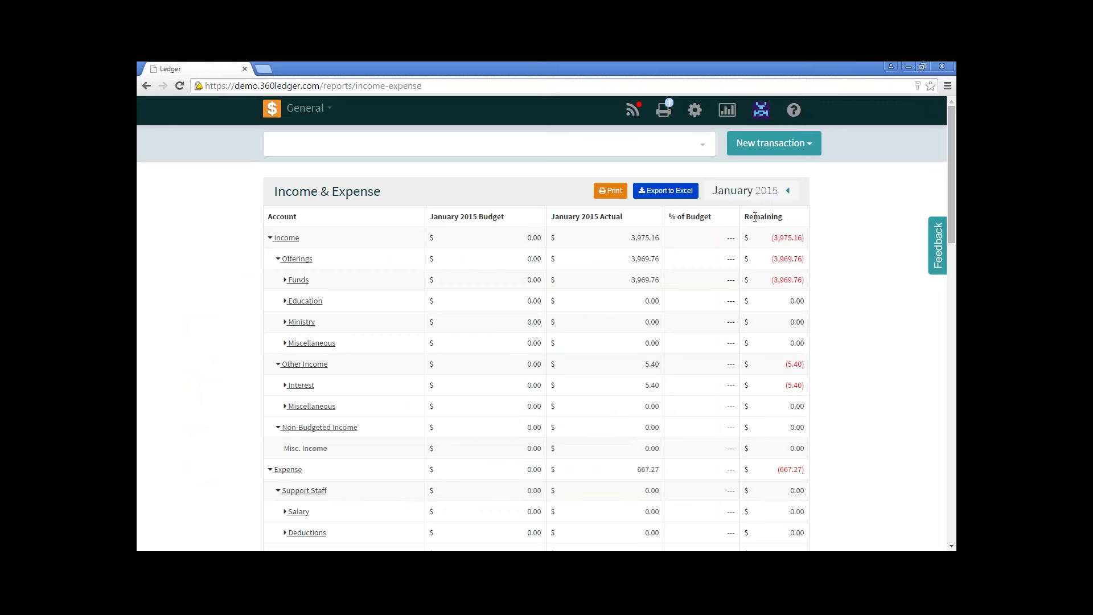
Switch to the January 2015 Chart of Accounts report, with Assets ending at $434,027.36.
click(727, 113)
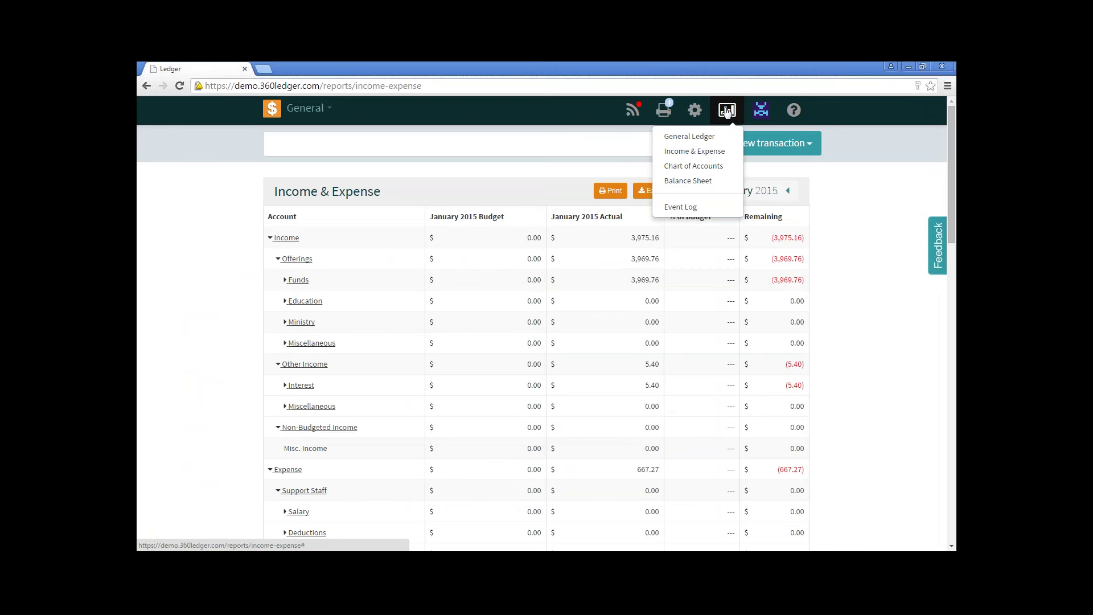
click(729, 177)
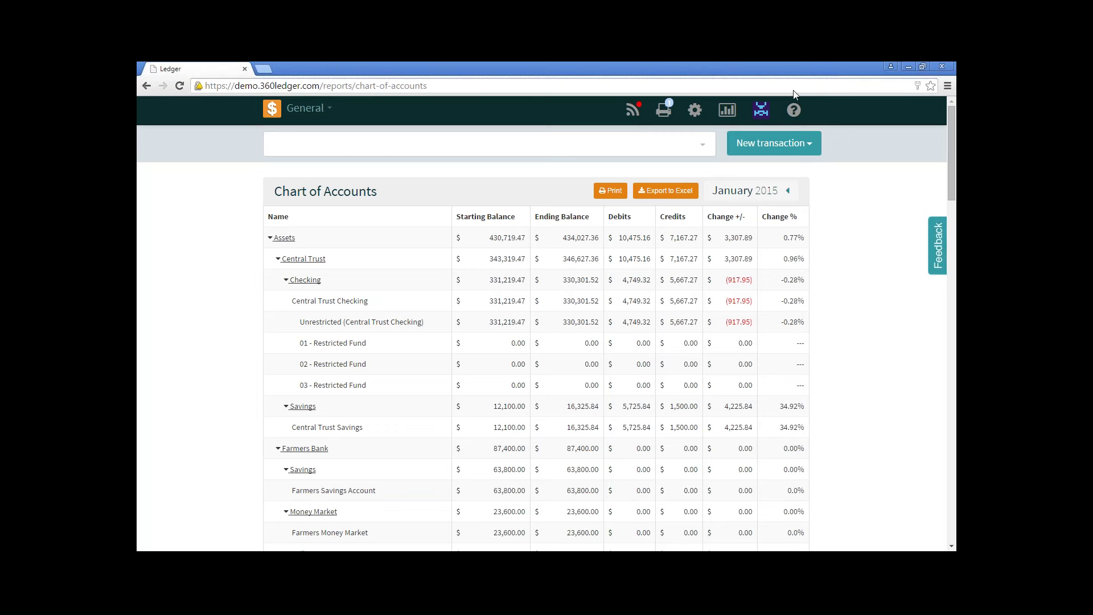
Open the January 2015 Balance Sheet and review it down to Assets less Liabilities ($433,665.66).
click(773, 230)
click(729, 112)
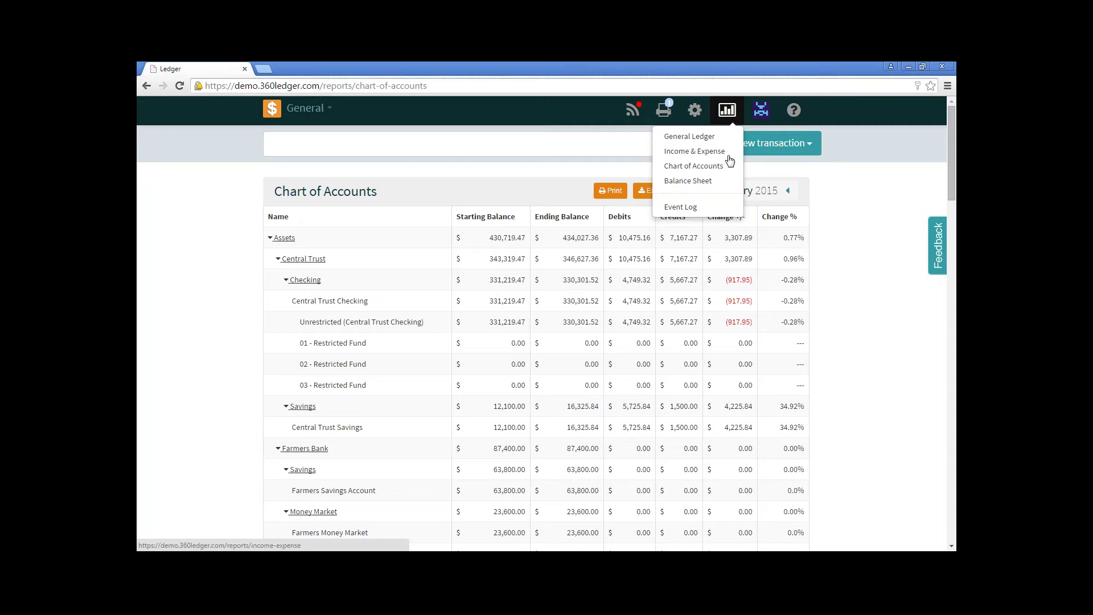
click(728, 182)
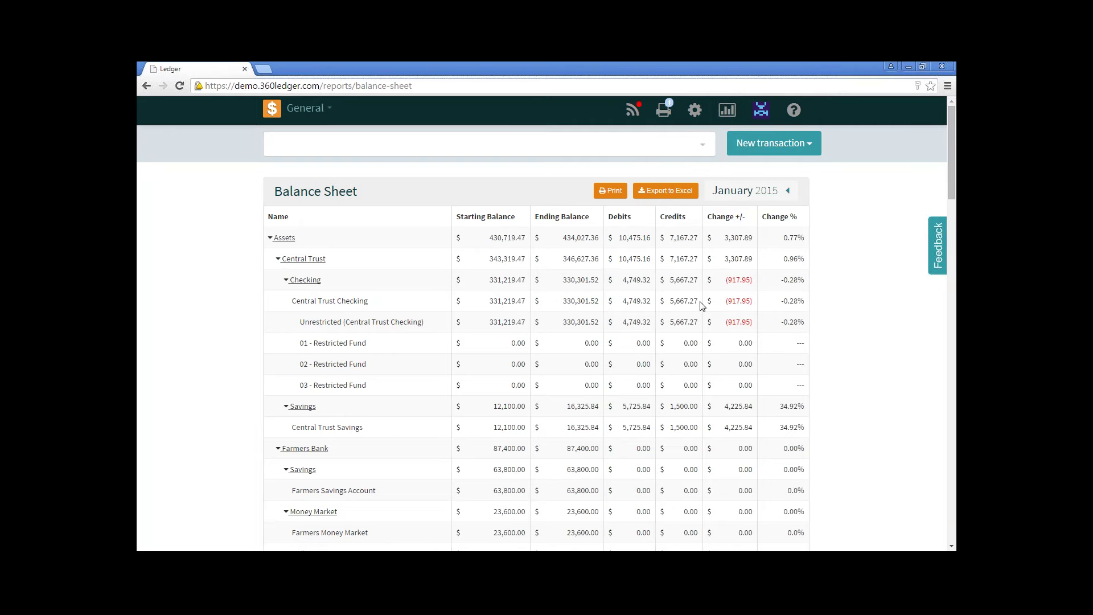
scroll(836, 342, down, 8)
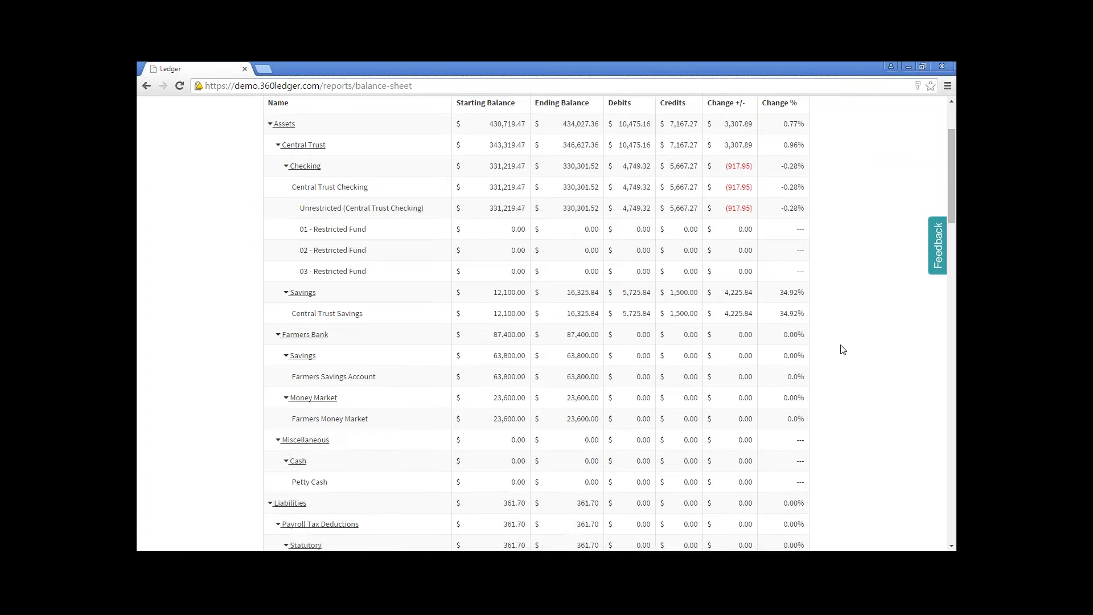
scroll(838, 350, down, 20)
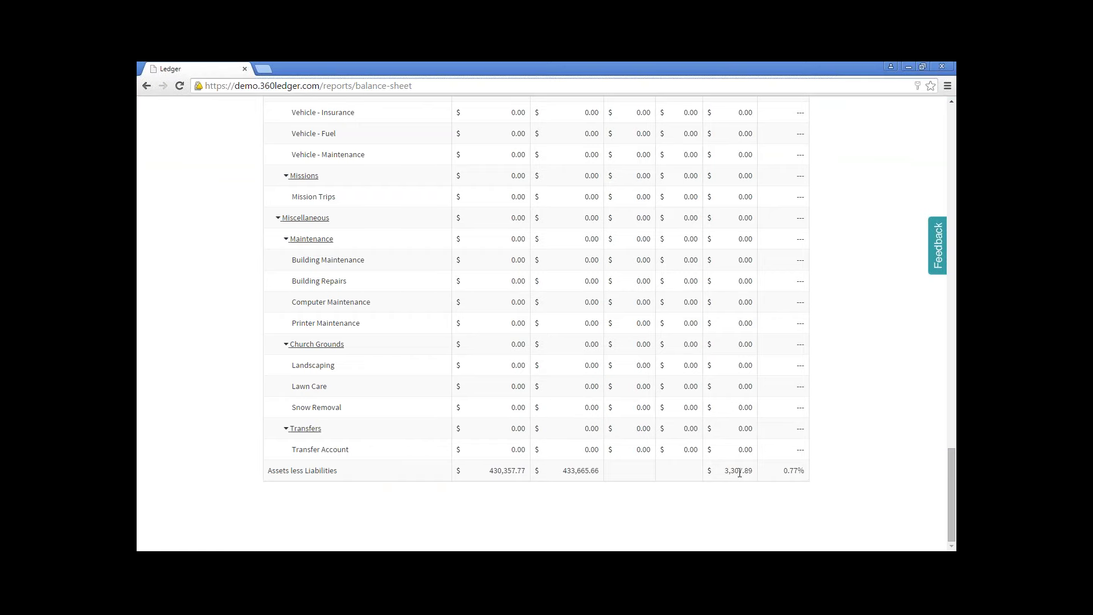
scroll(736, 473, up, 20)
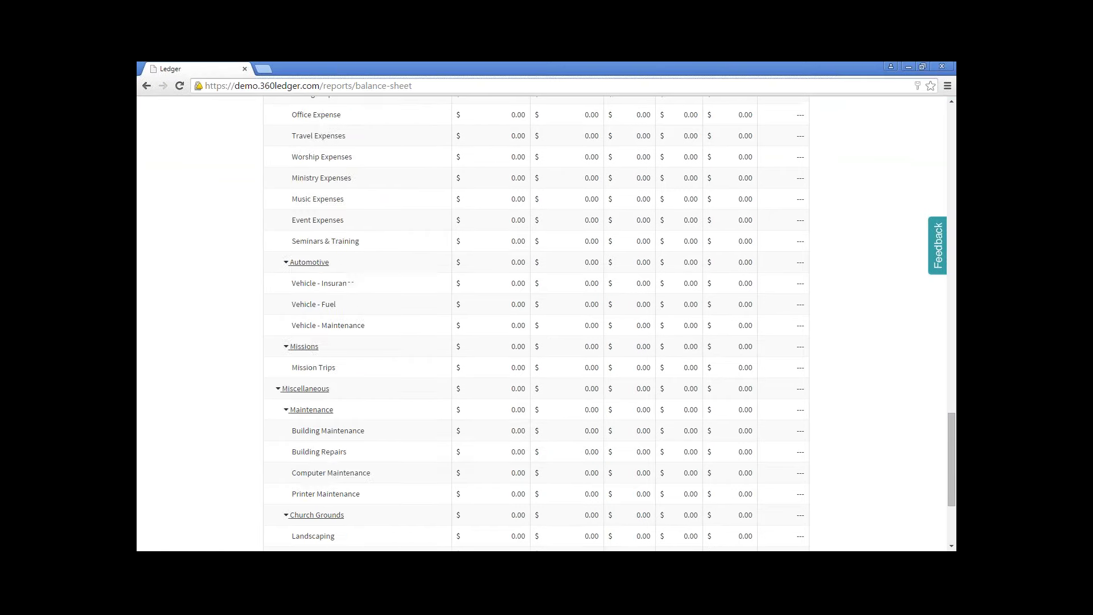
scroll(734, 478, up, 8)
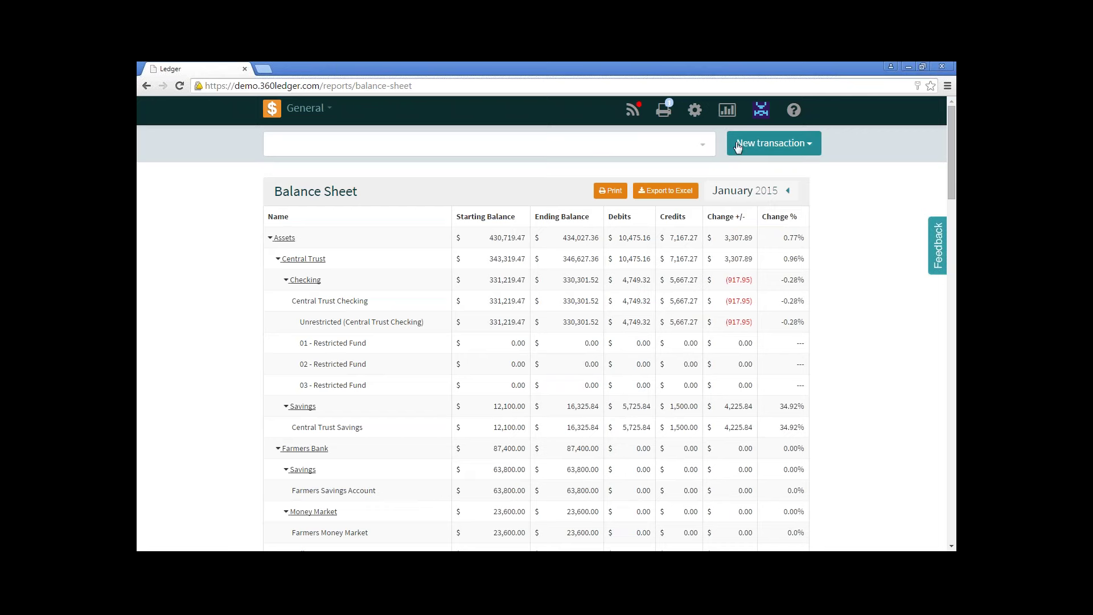
click(726, 110)
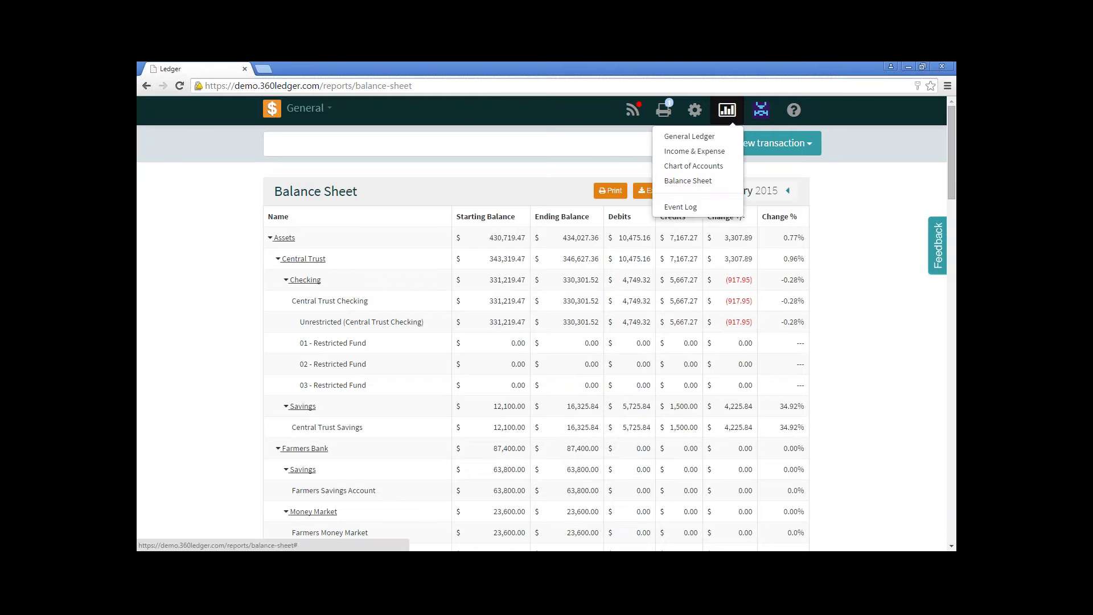
Switch to the Event Log and uncheck All in its Action filter.
click(728, 206)
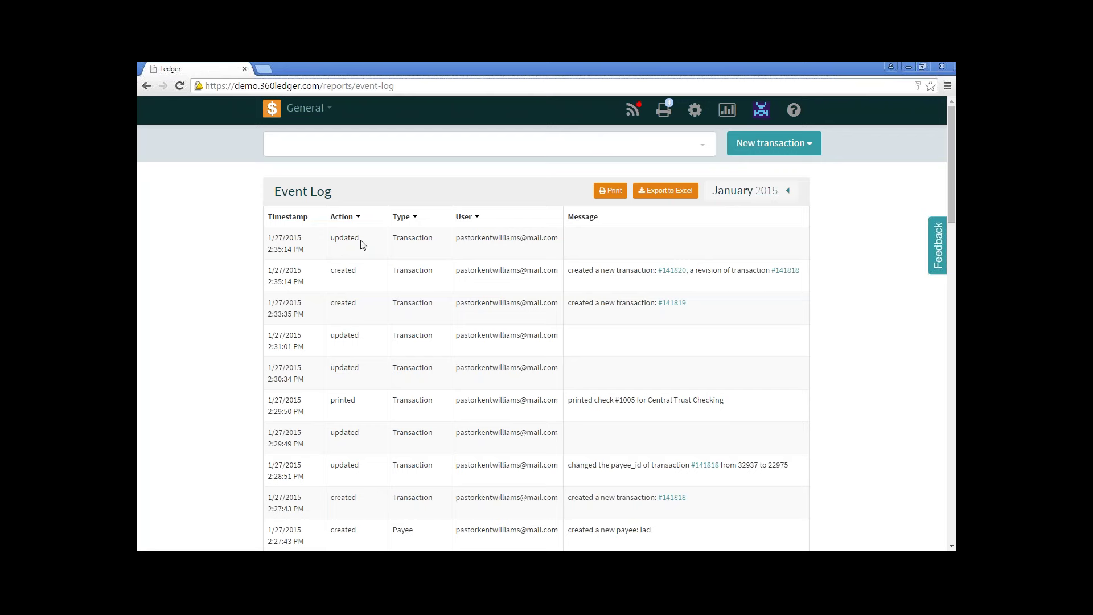
click(350, 219)
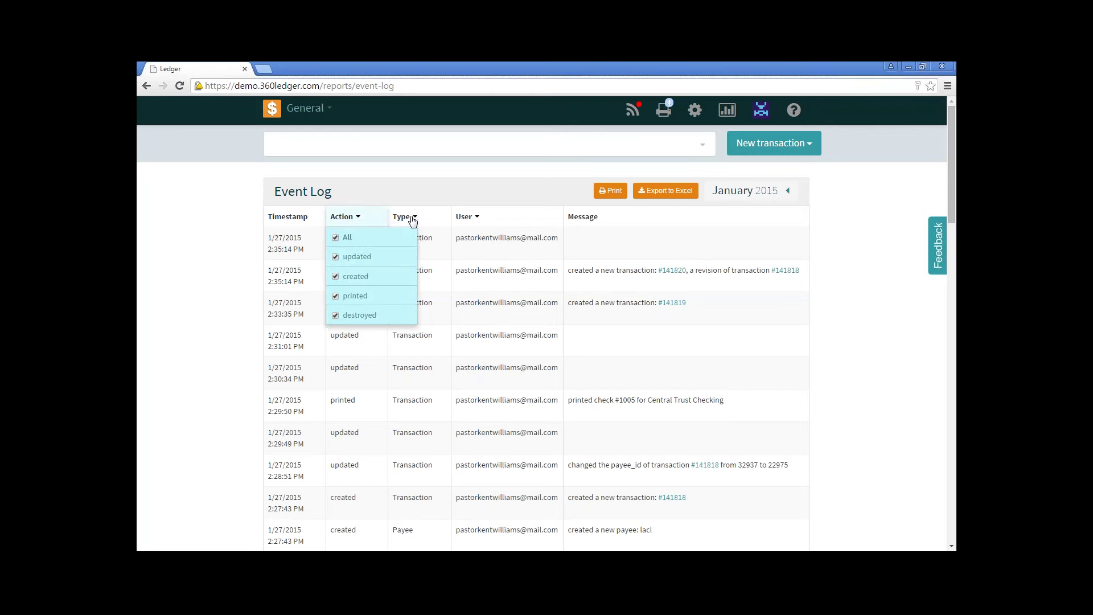
mouse_move(465, 222)
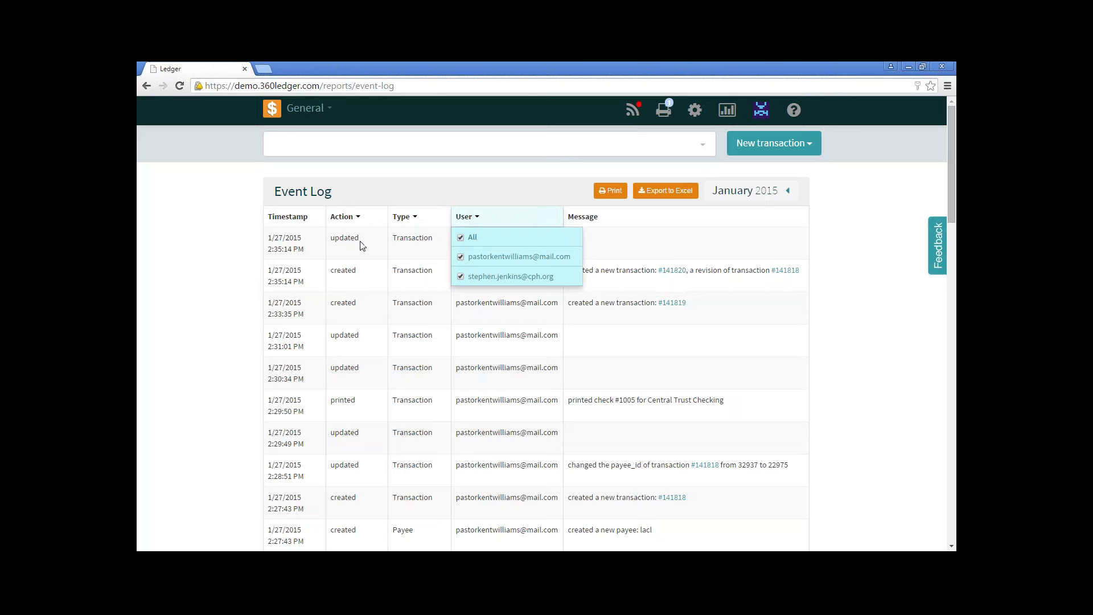
click(344, 216)
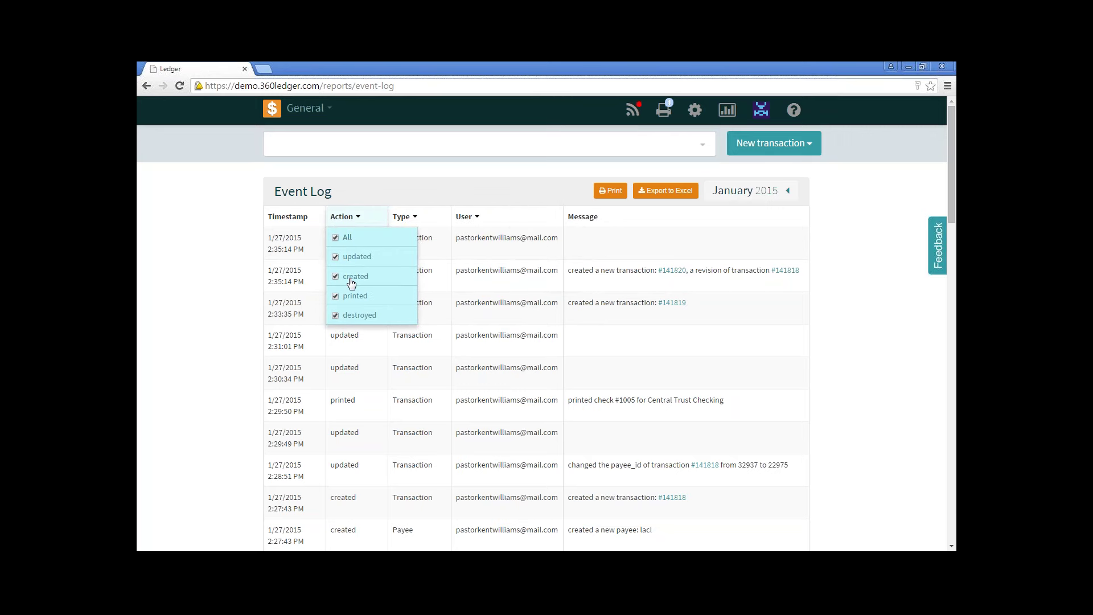
click(335, 239)
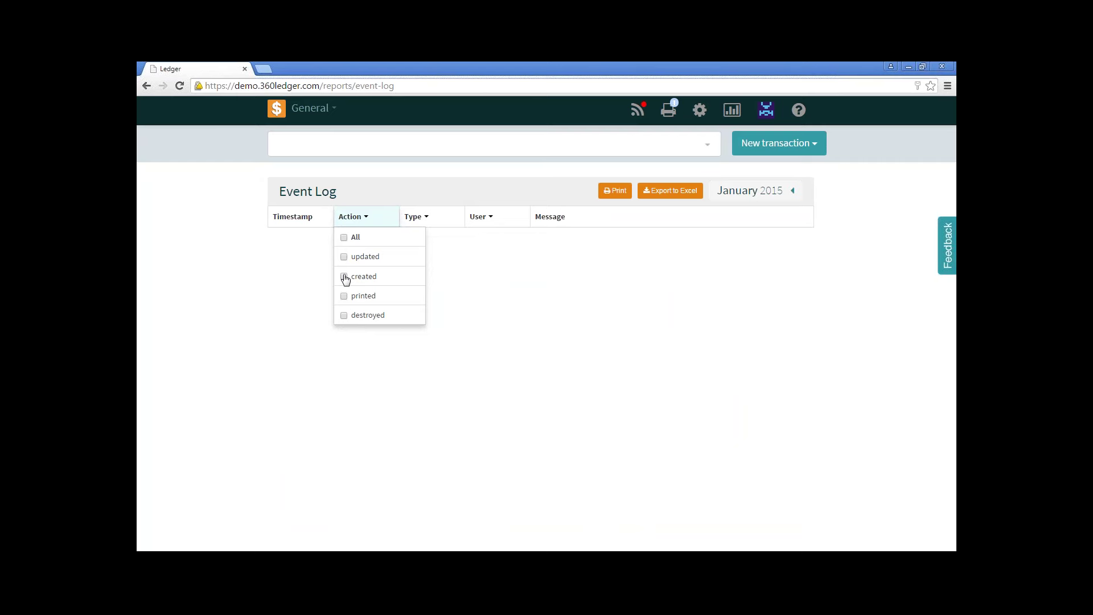
Filter the event log to only 'created' actions and exclude the second user's entries.
click(343, 277)
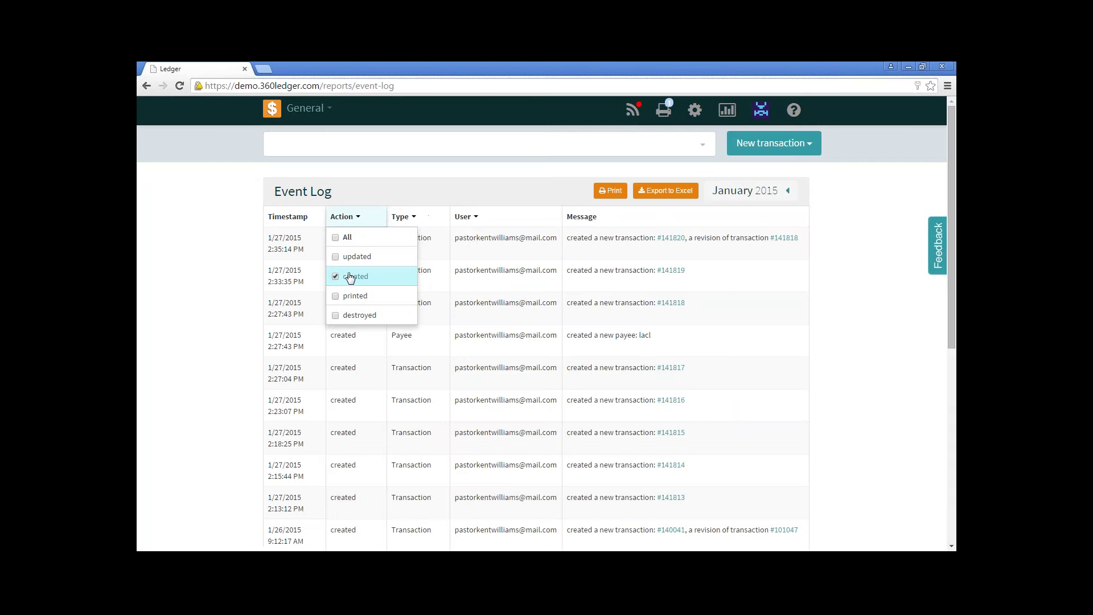
click(475, 219)
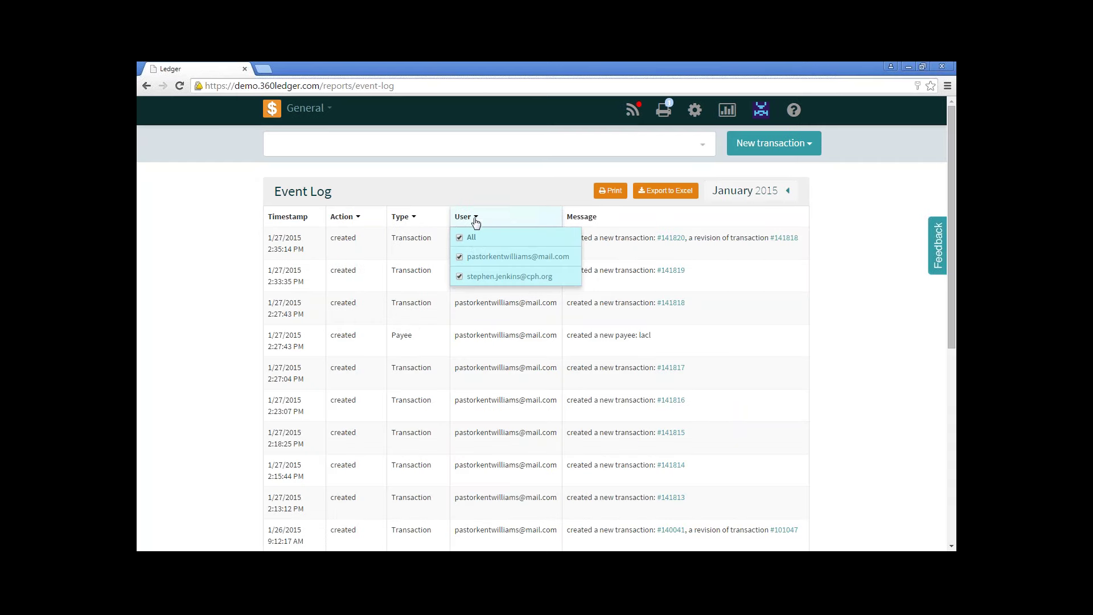
click(459, 278)
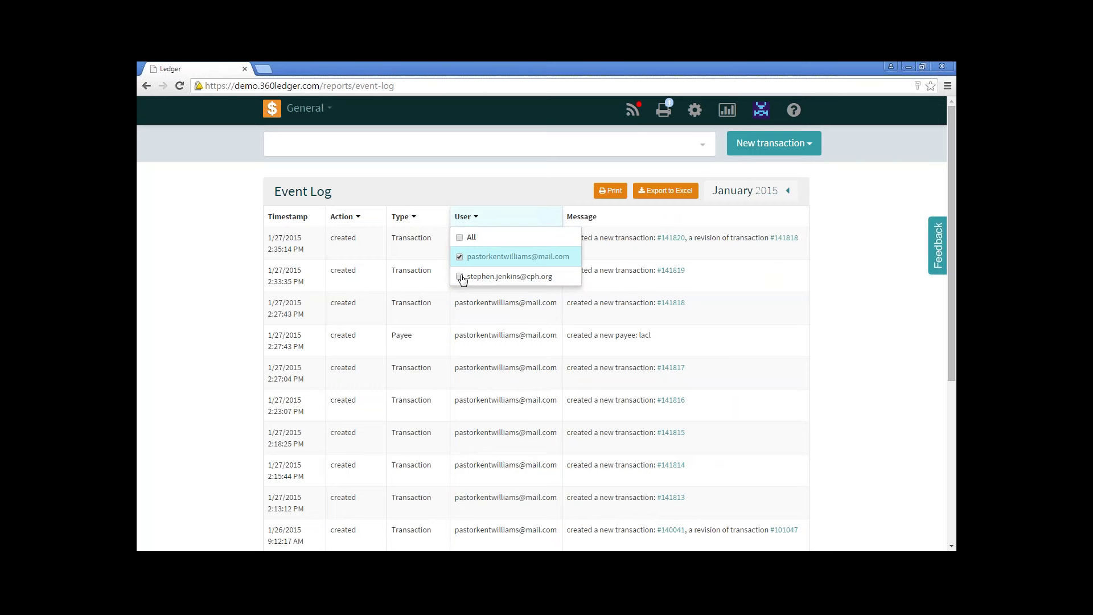
click(504, 217)
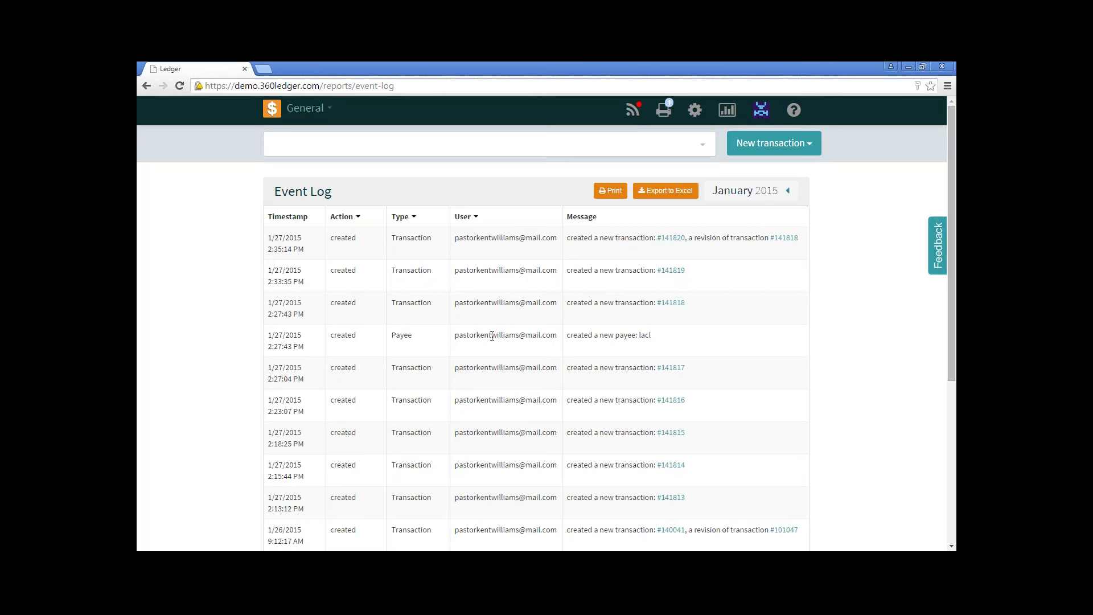
click(693, 113)
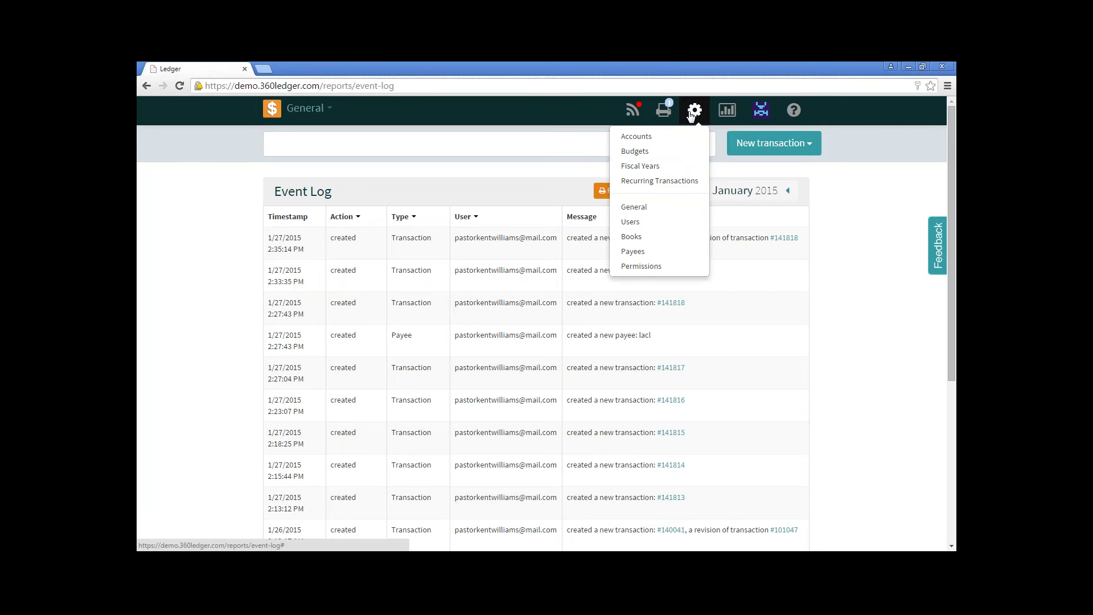
Go to the Permissions settings showing the Administrator, Ministry Leaders and Treasurer groups.
click(664, 268)
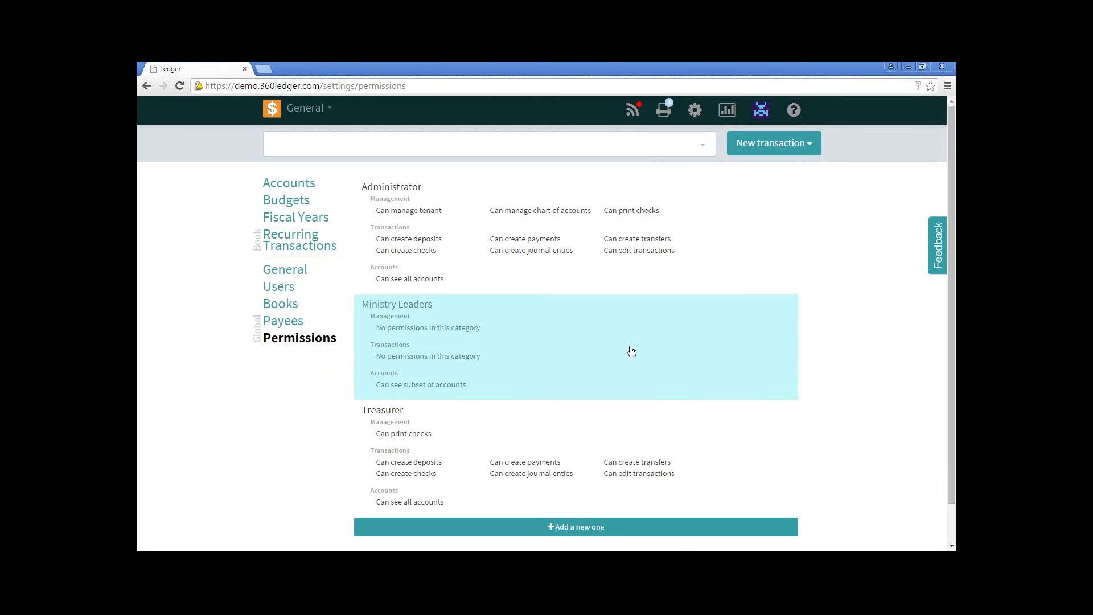
Create a new permission group named 'Test' and dismiss the confirmation banner.
click(582, 530)
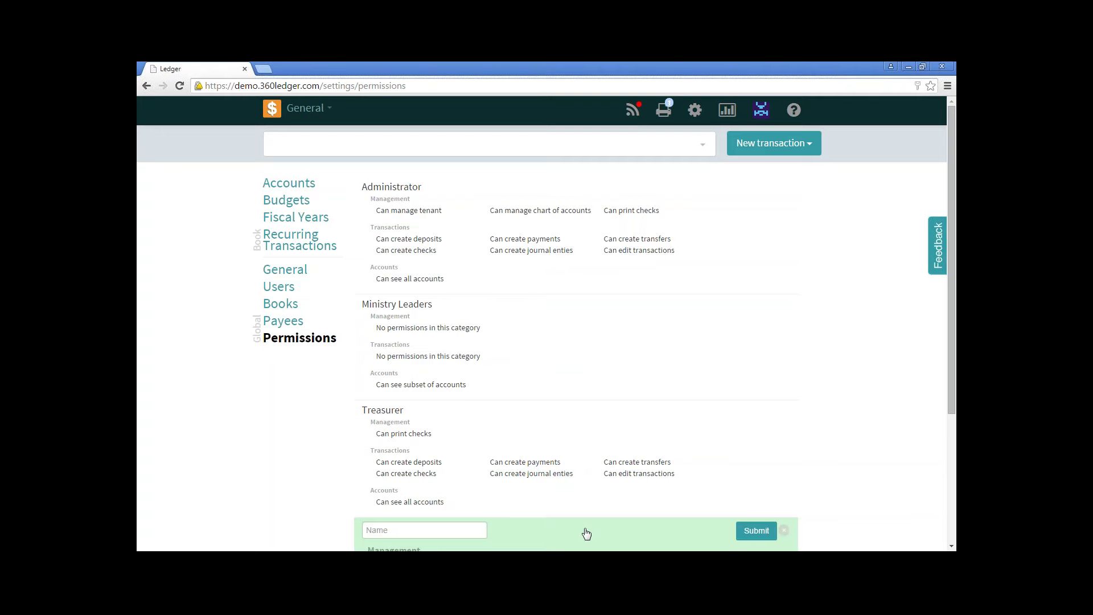
scroll(678, 510, down, 3)
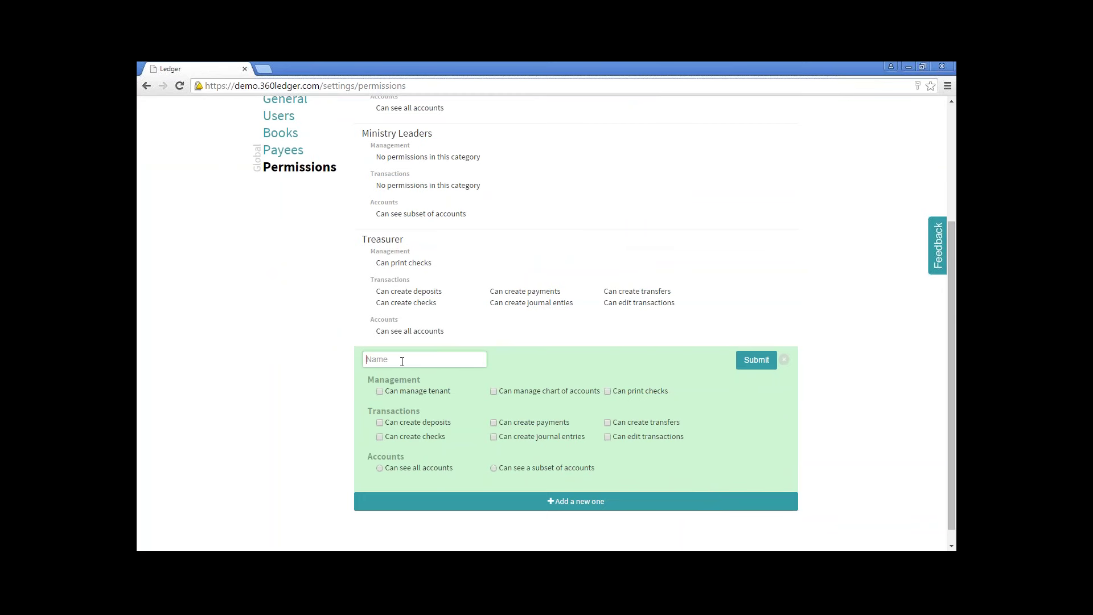
text(Test)
click(757, 359)
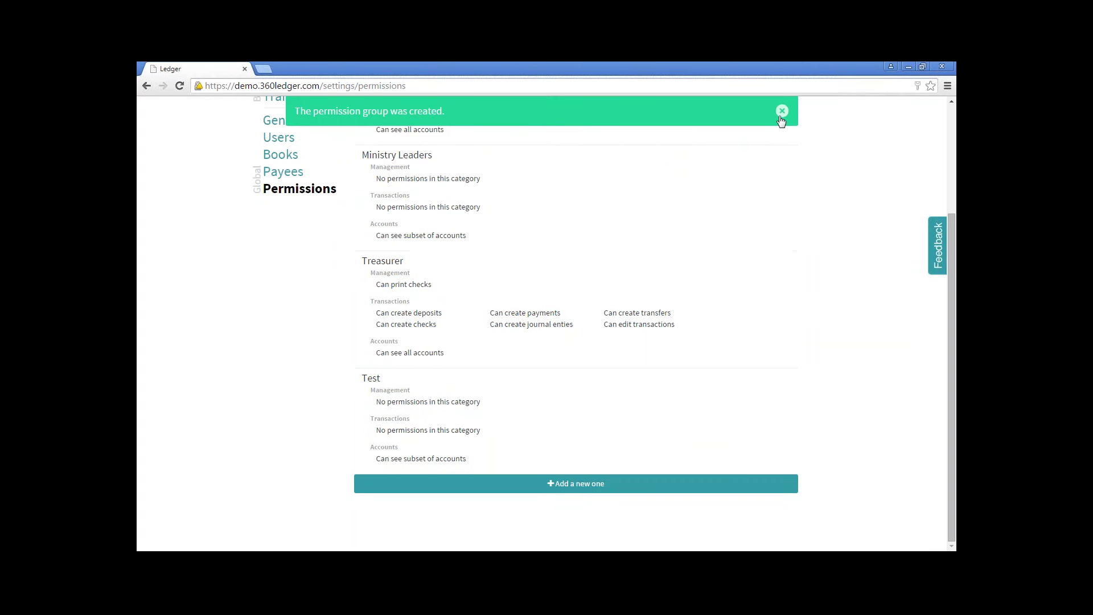
click(782, 111)
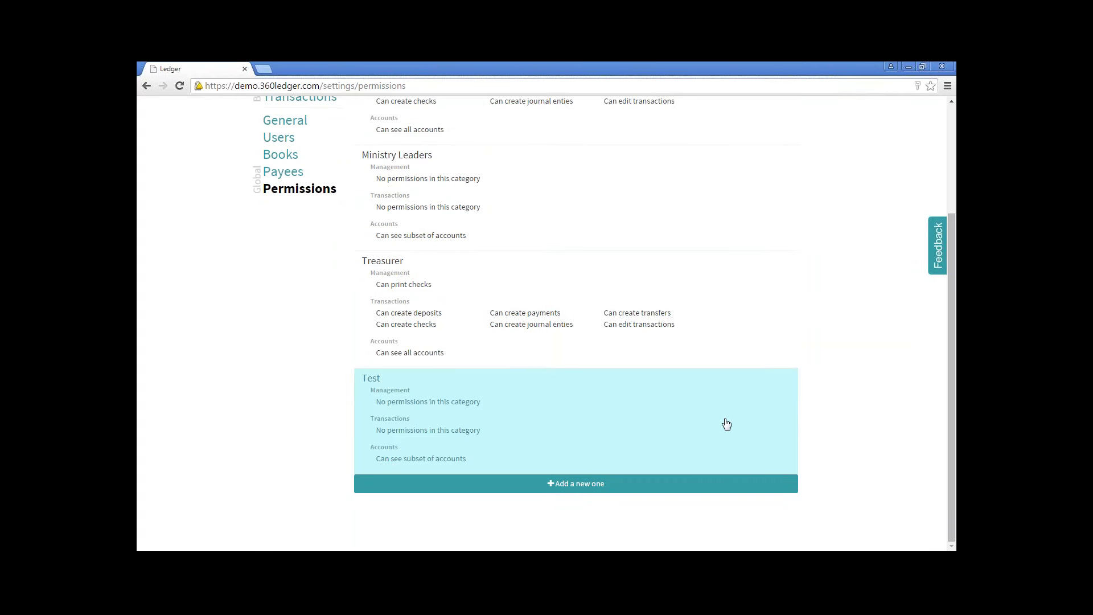
Open the Users settings and start a blank new-user form.
click(280, 138)
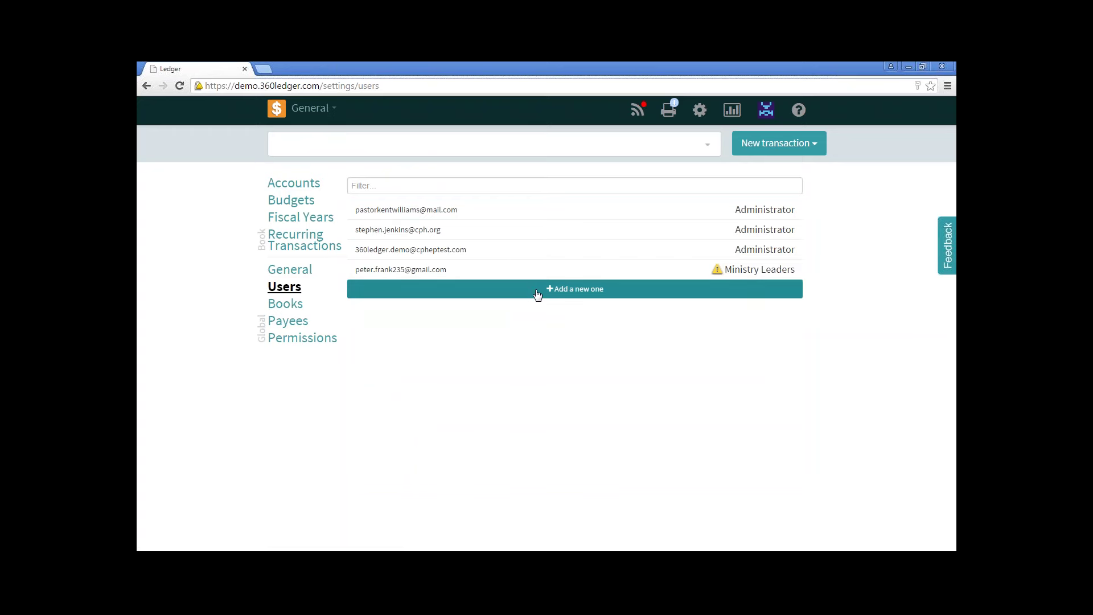
click(537, 291)
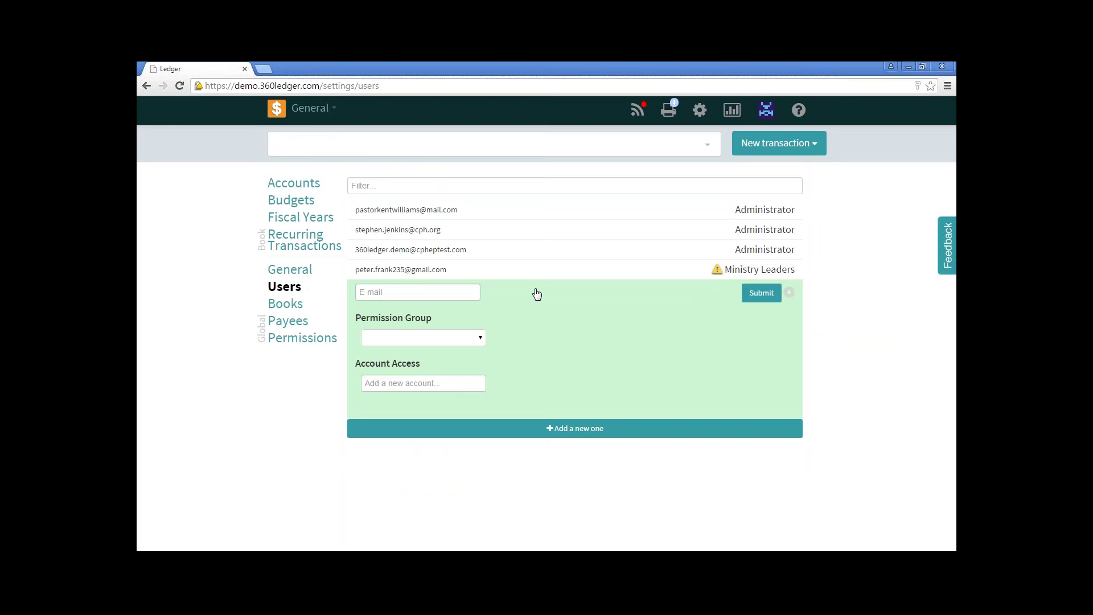
Enter the new user's e-mail address and assign the Test permission group.
click(455, 292)
click(480, 340)
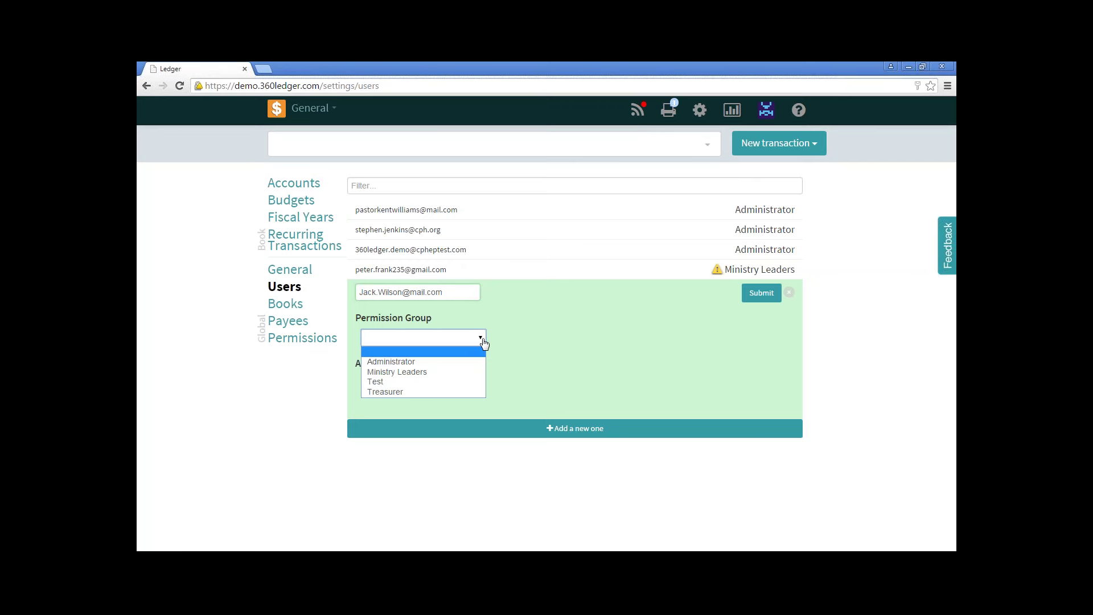
click(455, 382)
Grant access to the Mens Ministry and Music Ministry accounts and submit the user.
click(448, 383)
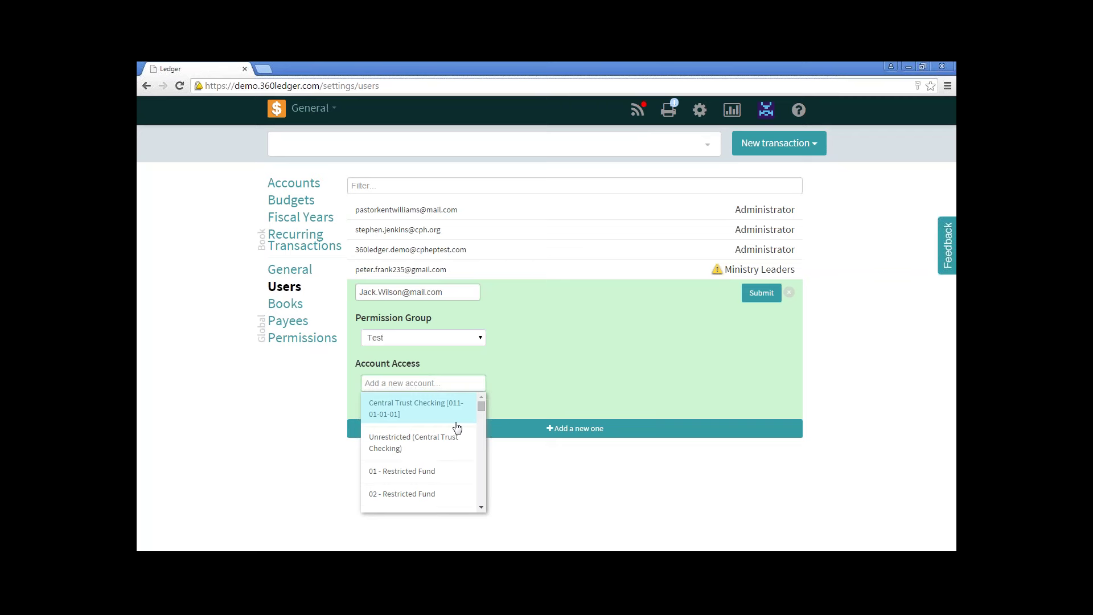
text(min)
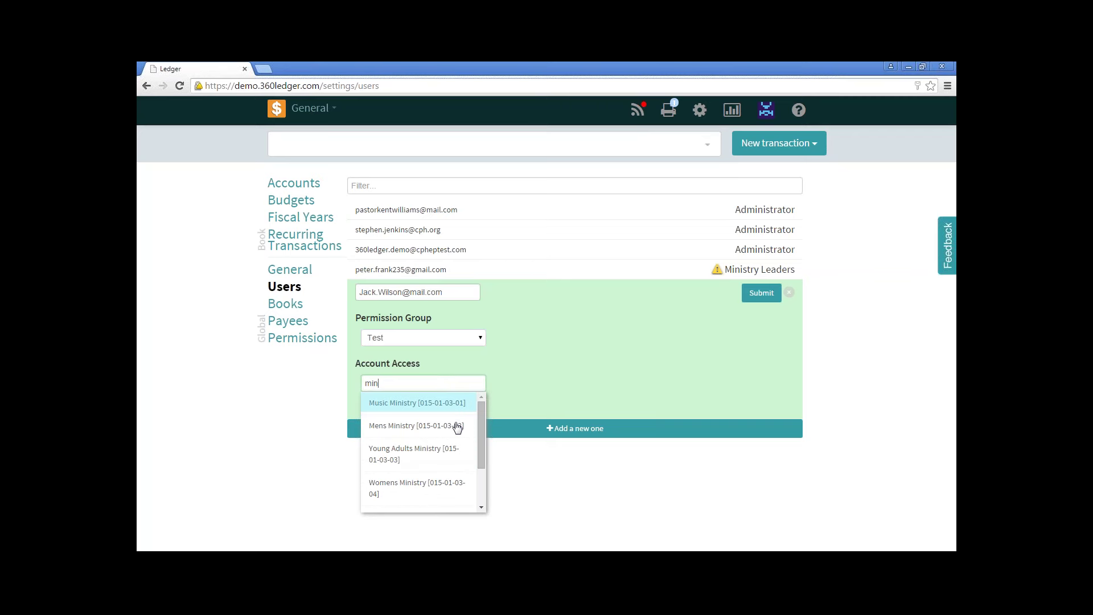
click(419, 431)
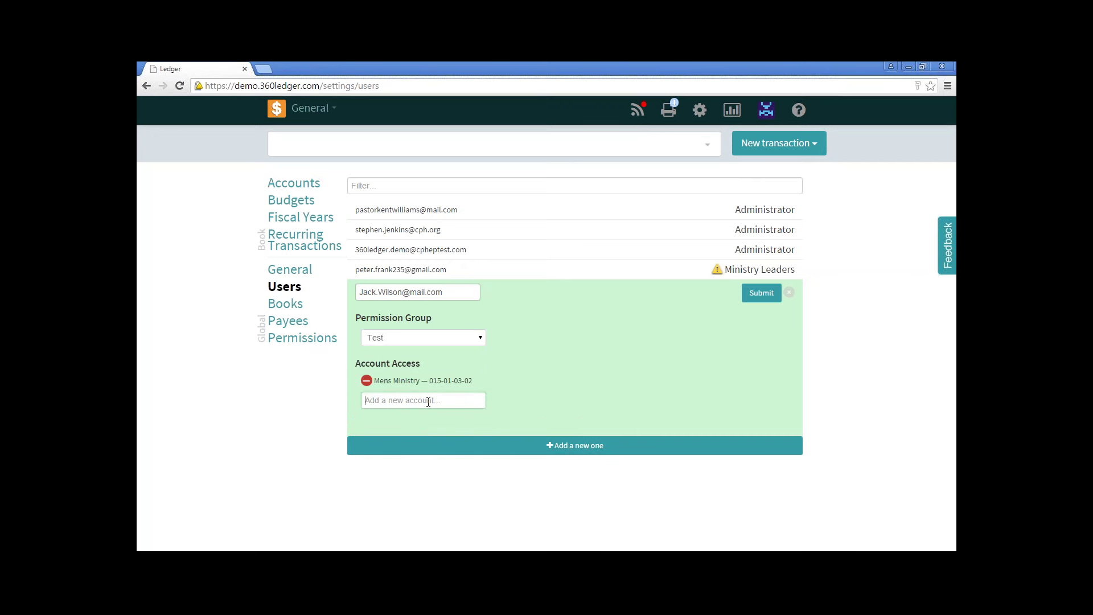
text(music)
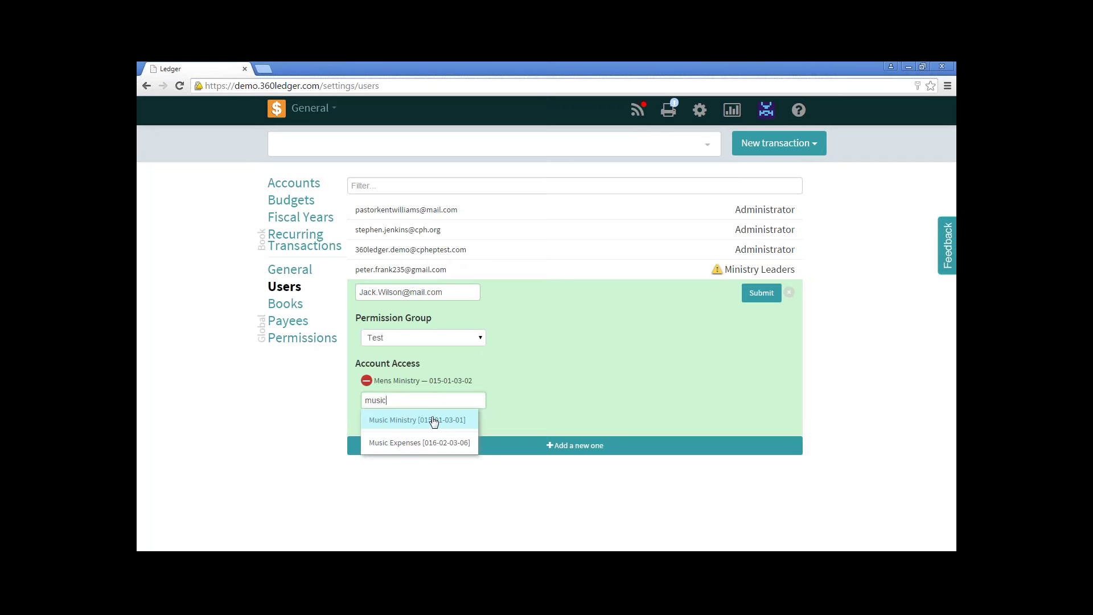
click(432, 422)
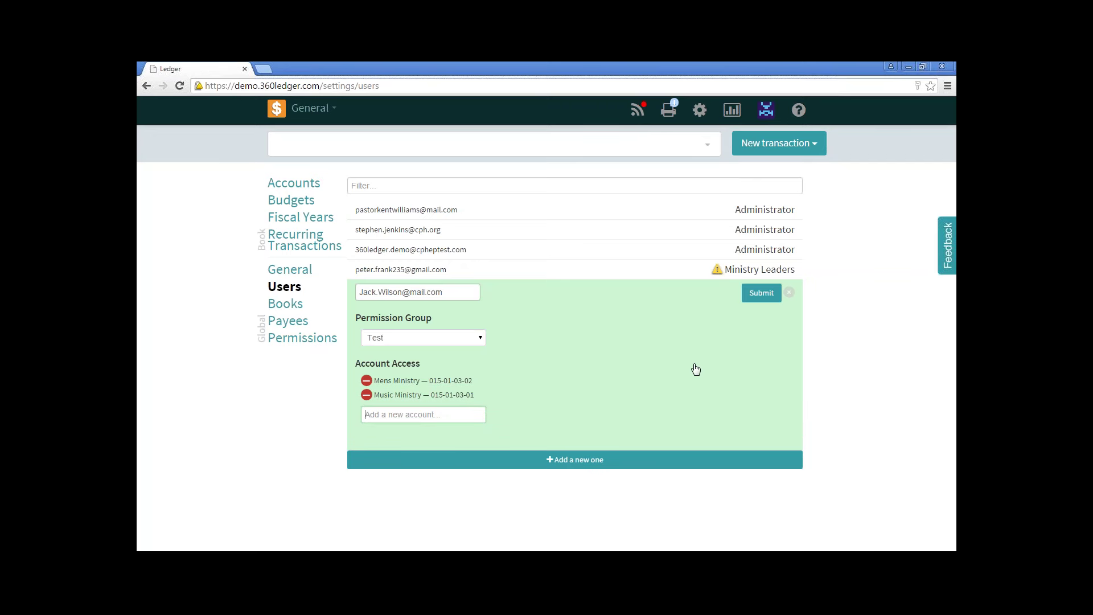
click(757, 298)
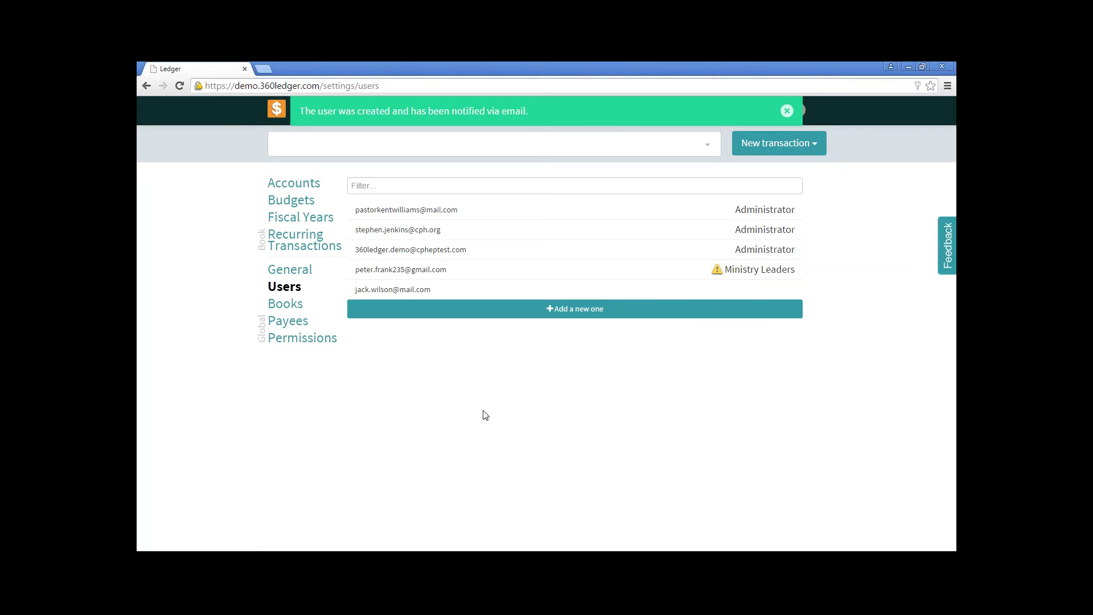
click(786, 110)
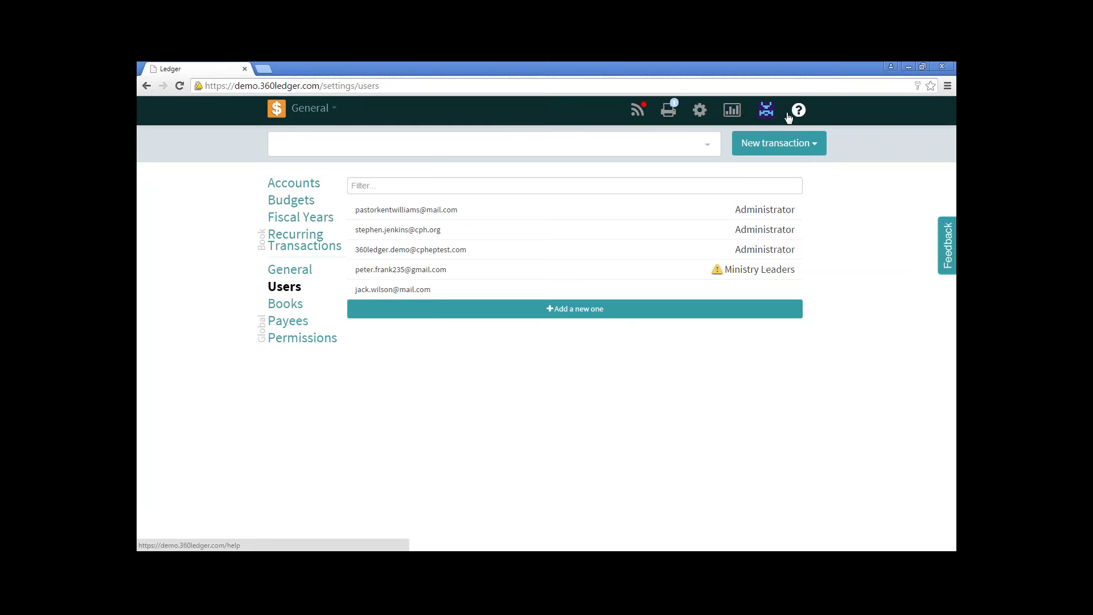
mouse_move(718, 273)
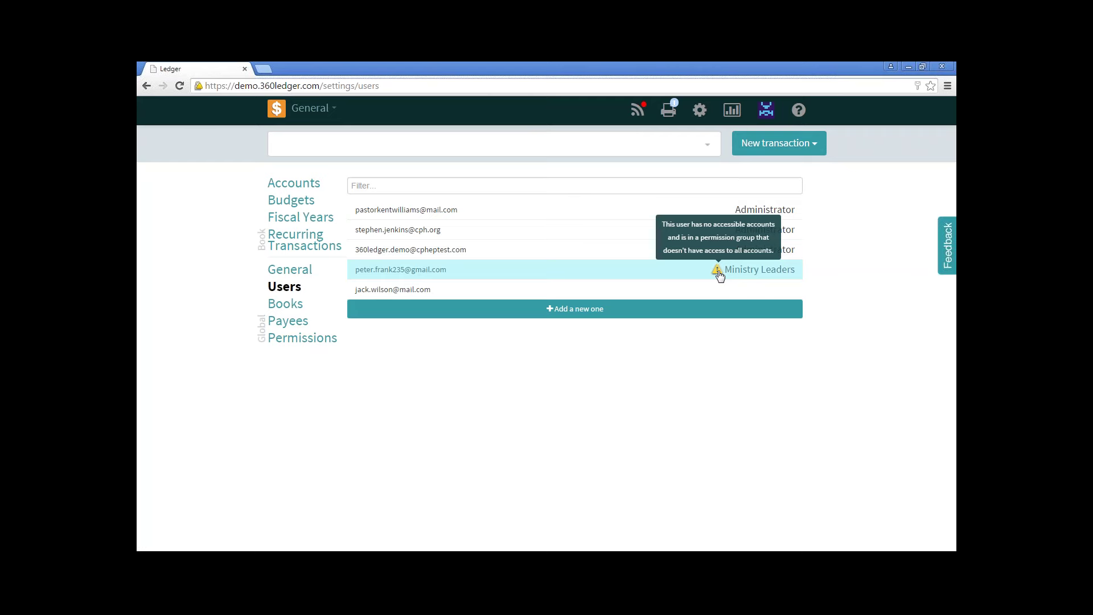
click(683, 275)
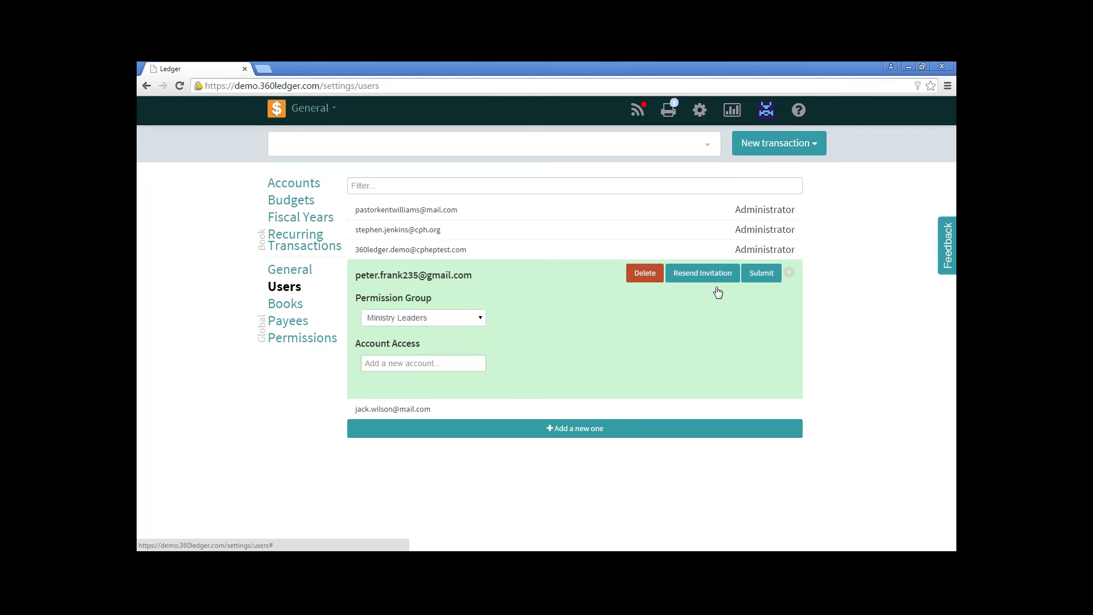
click(788, 275)
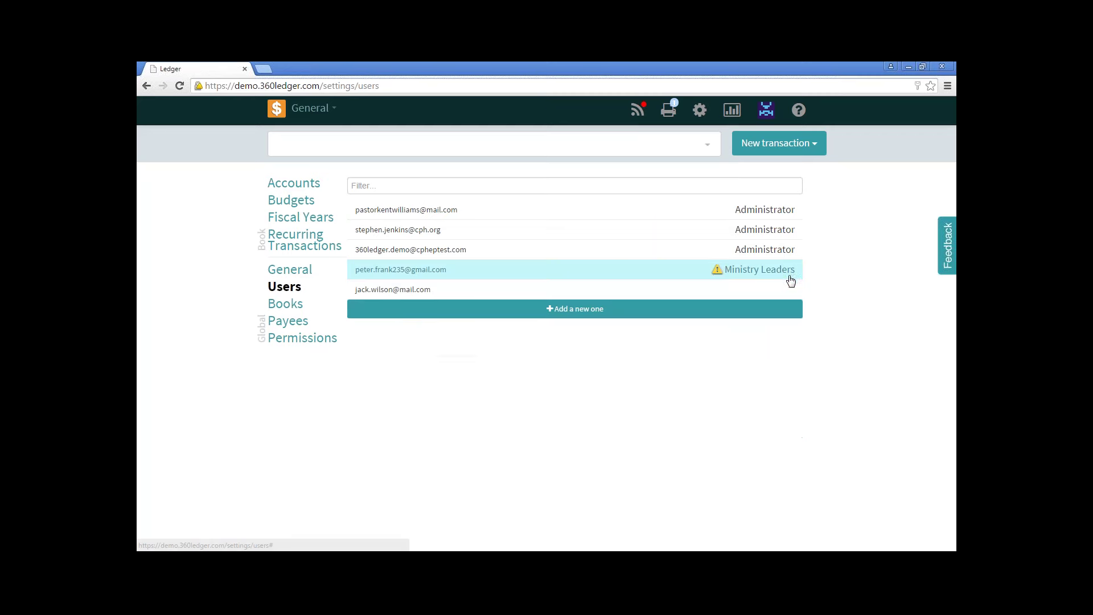